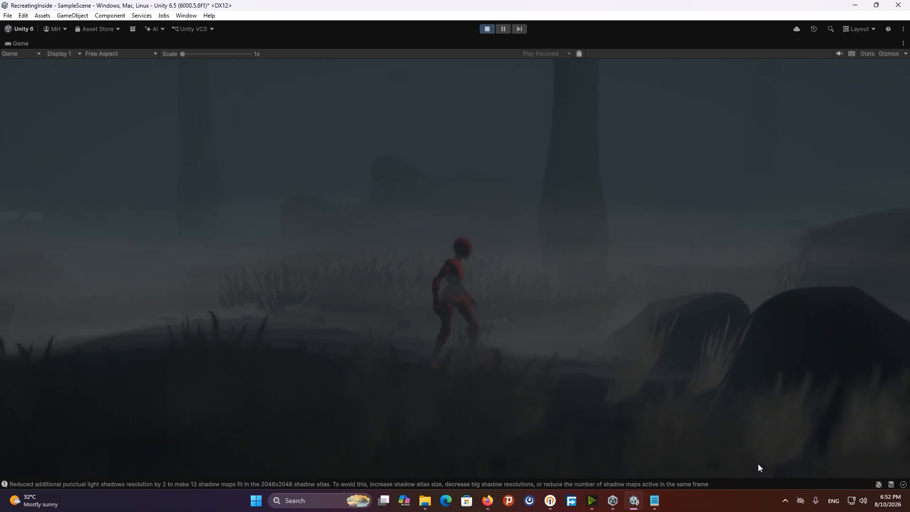
key("a")
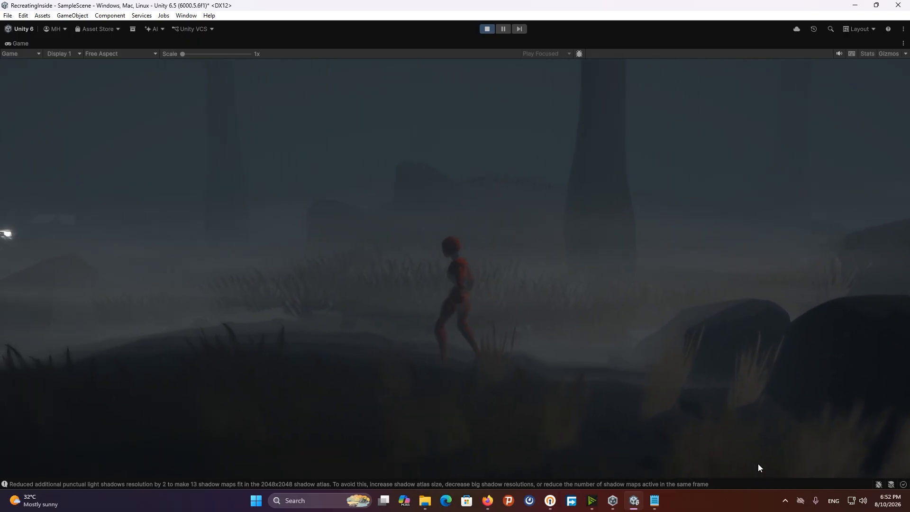
key("a")
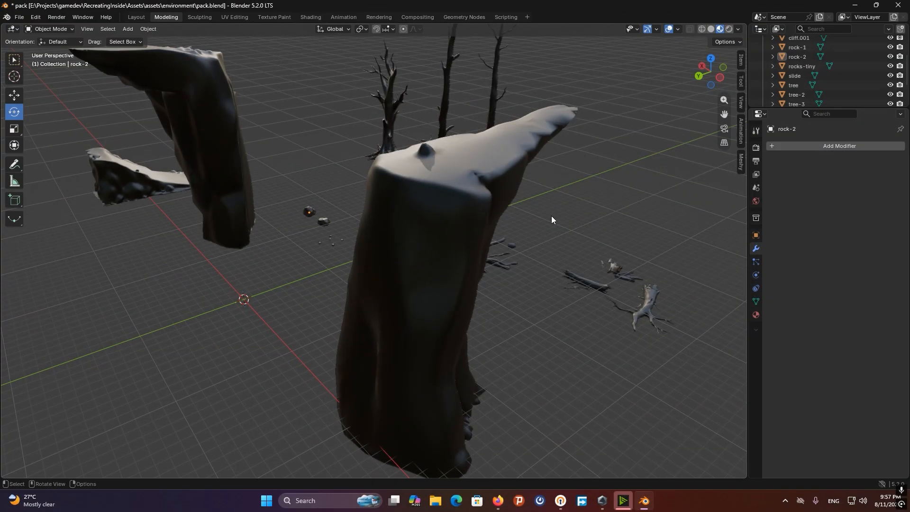
middle_click_drag(550, 215, 611, 155)
middle_click_drag(715, 111, 468, 186)
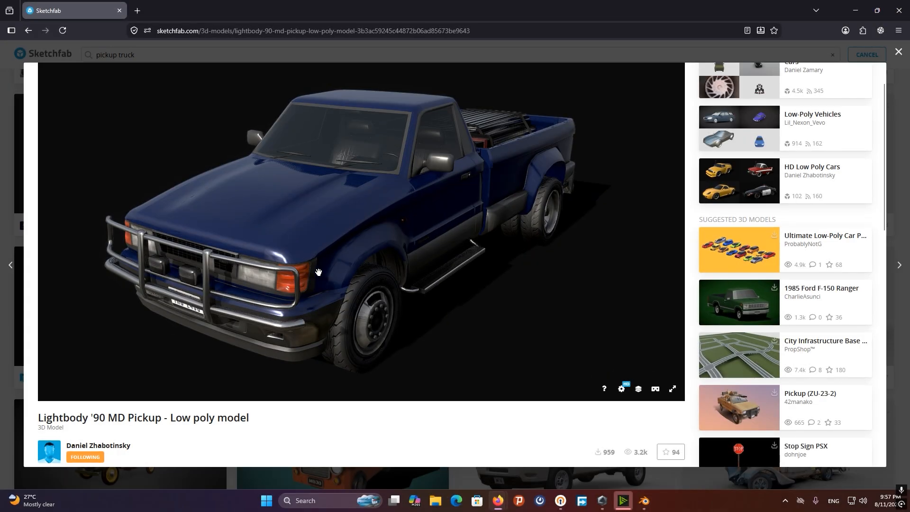
mouse_move(213, 337)
left_mouse_down()
mouse_move(219, 327)
mouse_move(280, 335)
left_mouse_up()
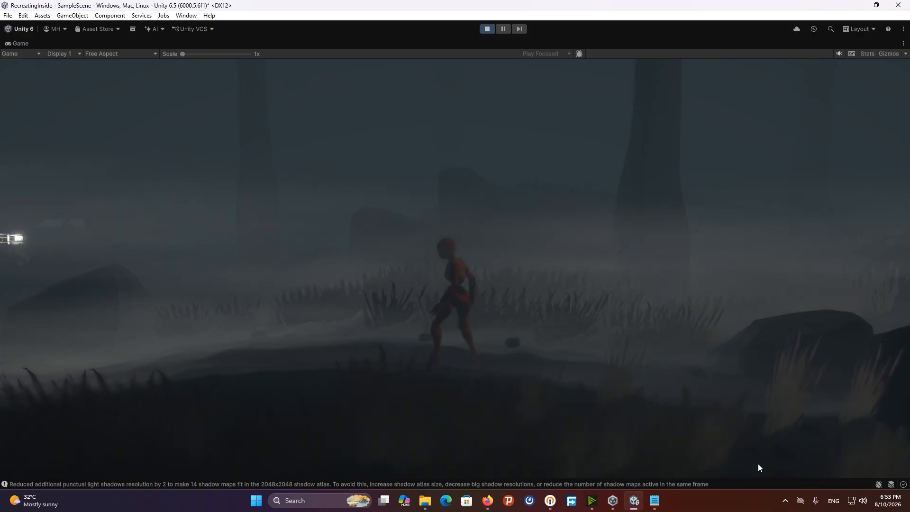
key("a")
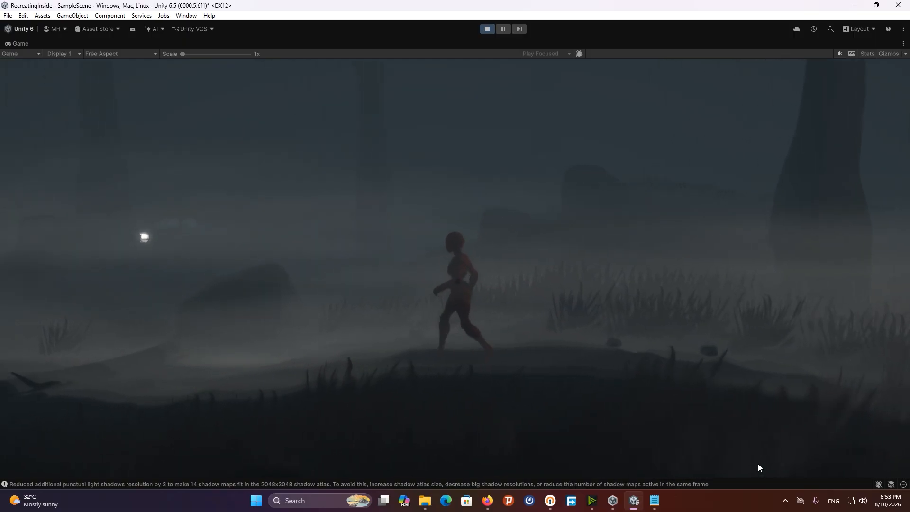
key("d")
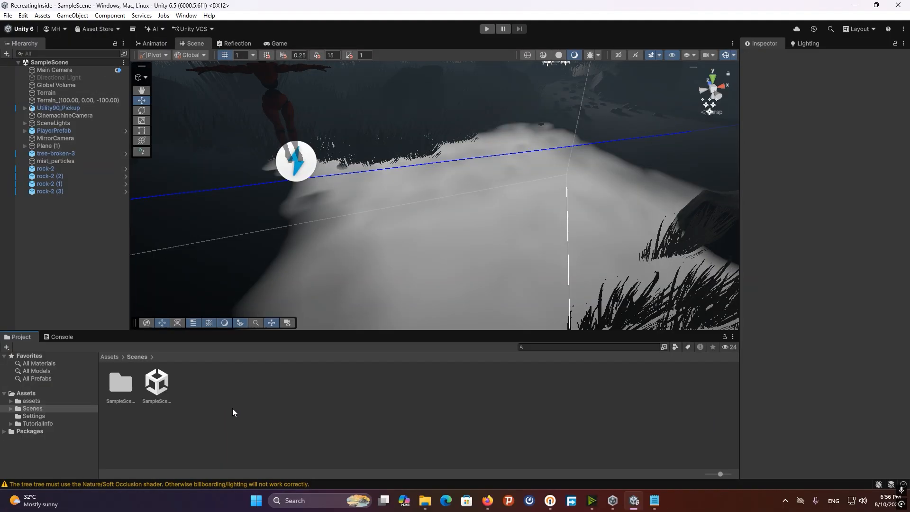
Create a scene named NewTutorial in the Scenes folder and open it
right_click(171, 392)
mouse_move(219, 149)
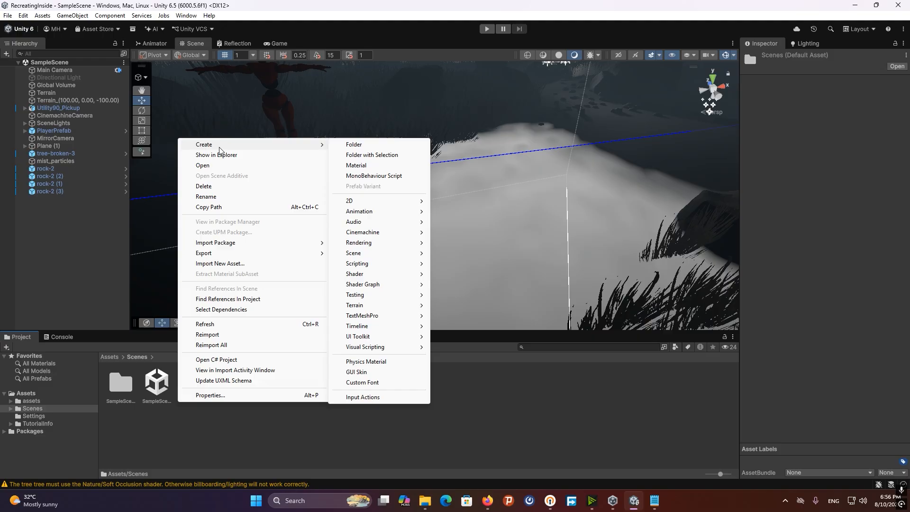
mouse_move(360, 253)
left_click(488, 254)
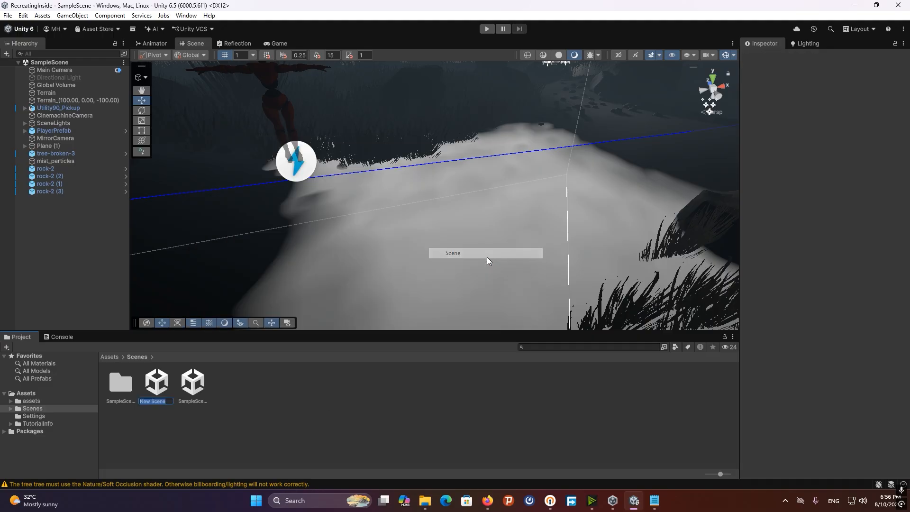
type("NewT")
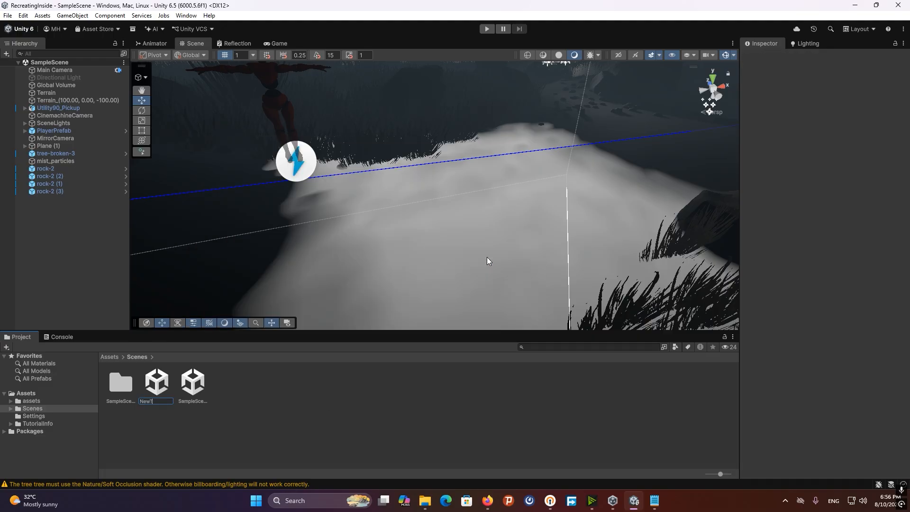
type("utorial")
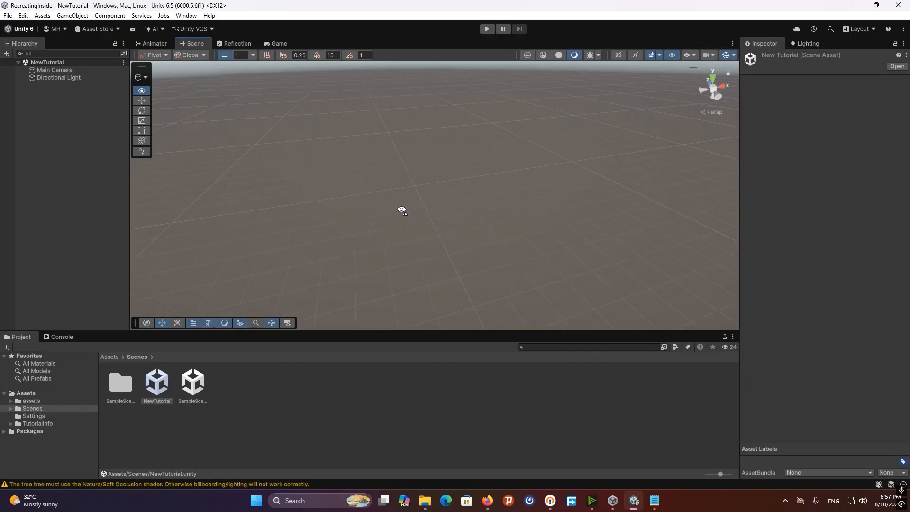
Add a Terrain object to the NewTutorial scene
right_click_drag(400, 209, 469, 221)
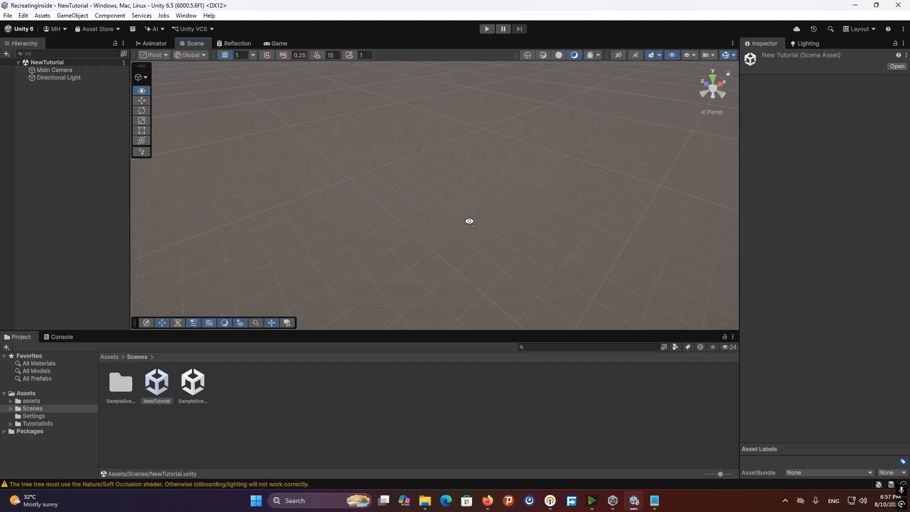
right_click(61, 122)
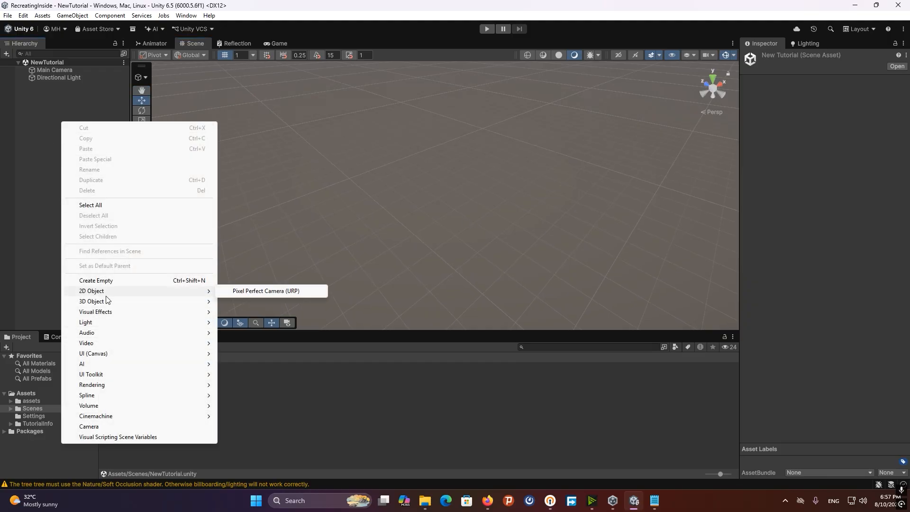
mouse_move(115, 301)
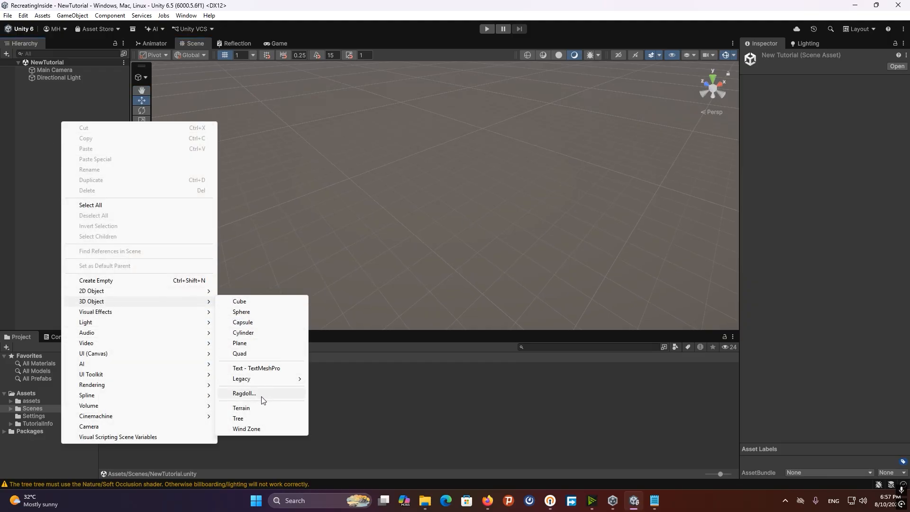
left_click(254, 408)
right_click_drag(433, 201, 392, 194)
Set the terrain's width and length to 300 in its mesh resolution settings
left_click(856, 138)
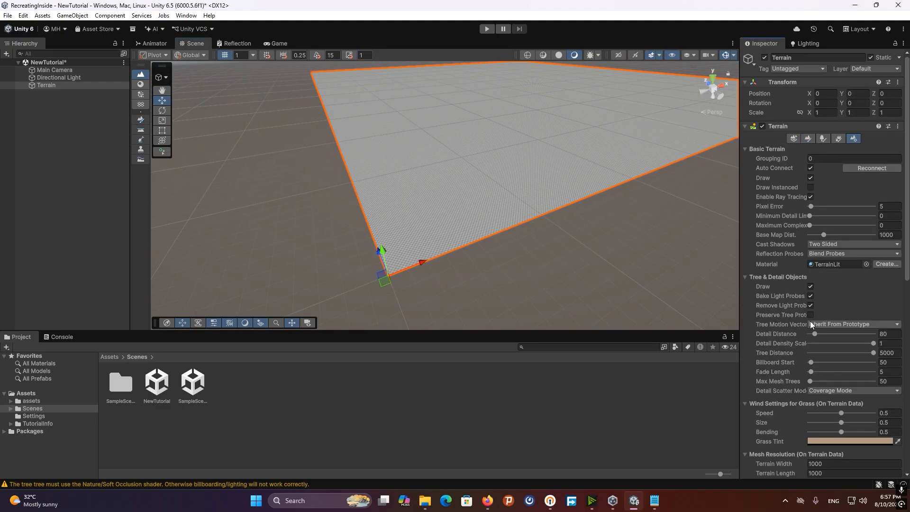
scroll(817, 331, "down", 8)
left_click(832, 287)
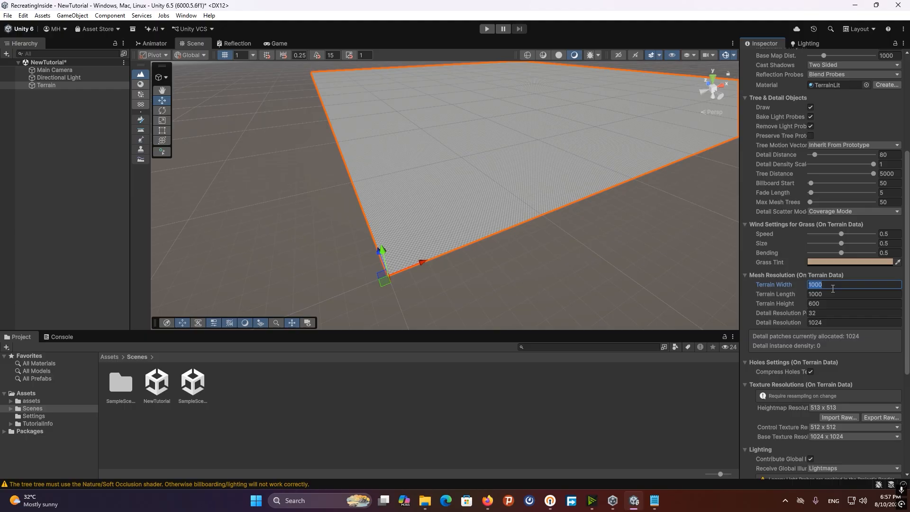
type("300")
key("Tab")
type("3")
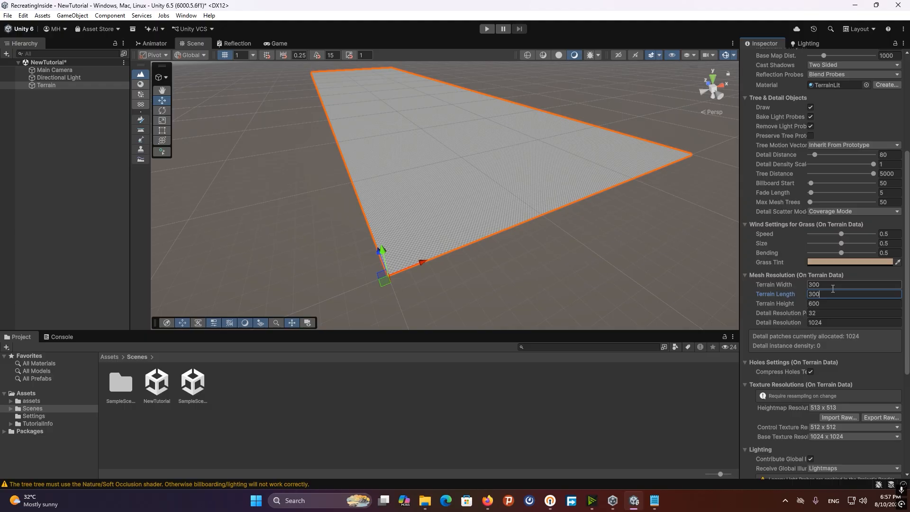
type("00")
key("Return")
Centre the terrain by setting its position to -150 on X and -150 on Z
right_click_drag(550, 223, 511, 240)
scroll(794, 246, "up", 6)
scroll(794, 245, "up", 2)
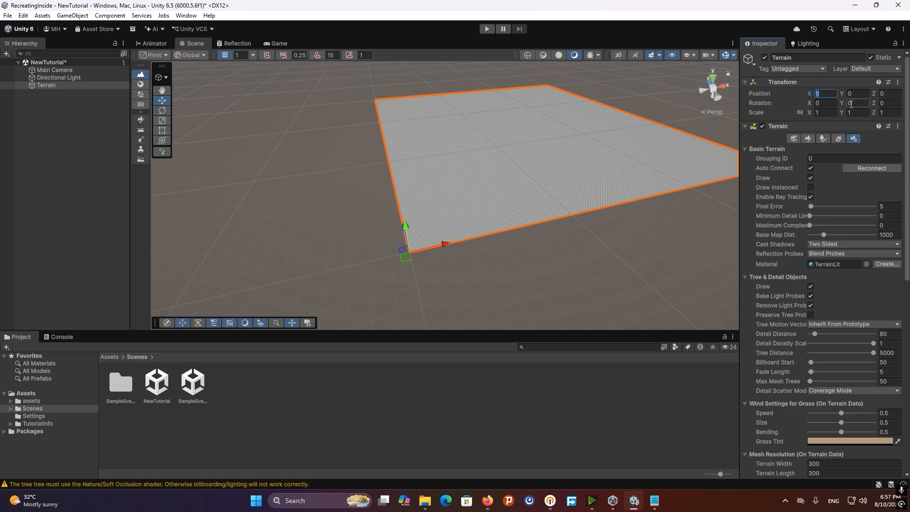
type("-150")
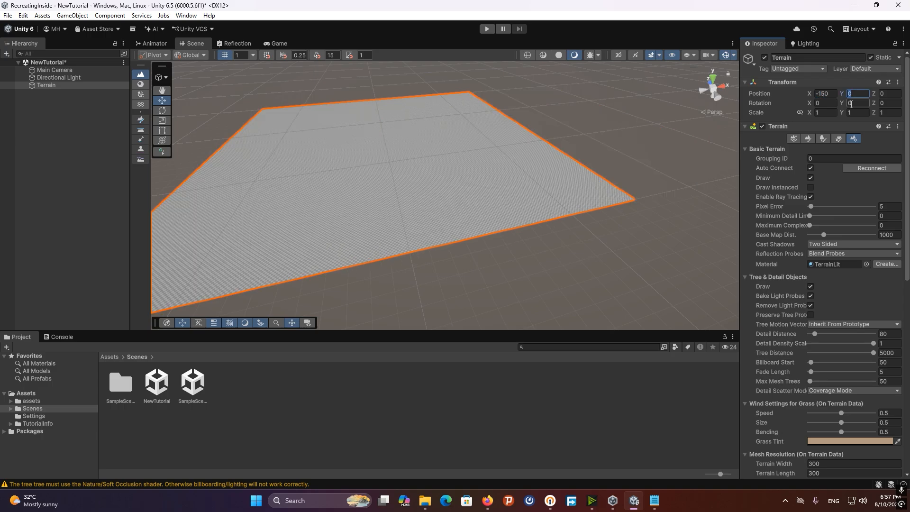
type("-150")
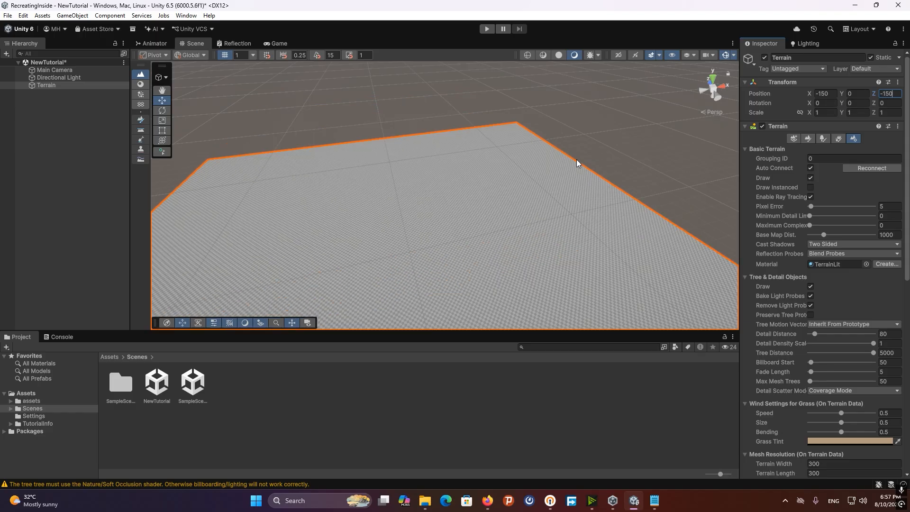
Flatten the terrain to a height of 50 with the Set Height tool, and set brush size 52 and opacity 24.5
scroll(412, 192, "up", 3)
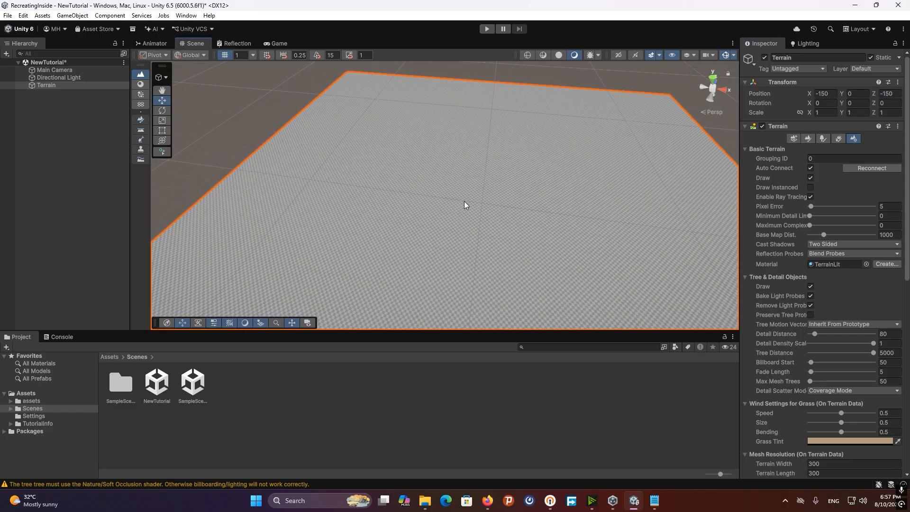
scroll(474, 204, "down", 2)
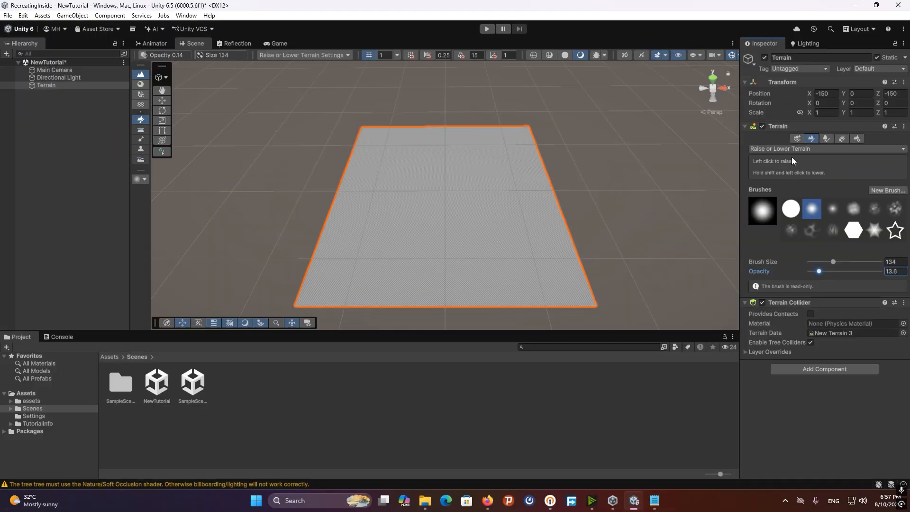
left_click(790, 149)
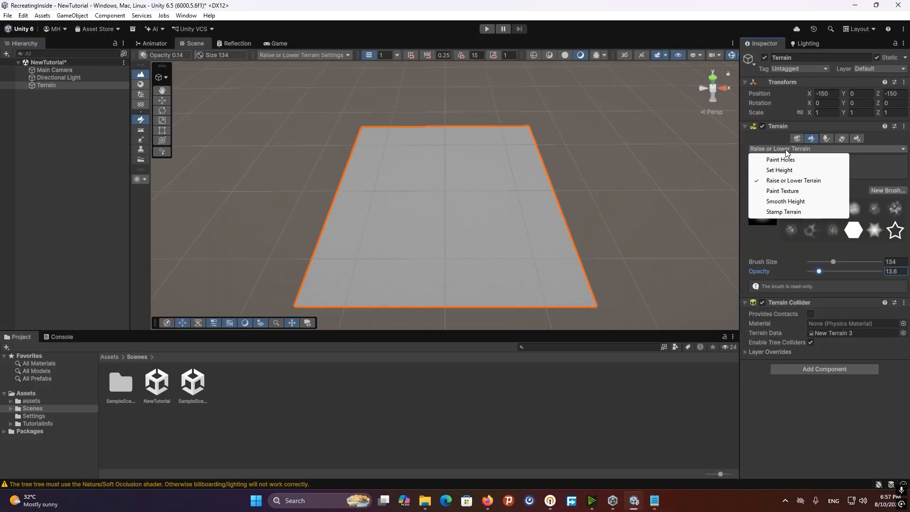
left_click(782, 169)
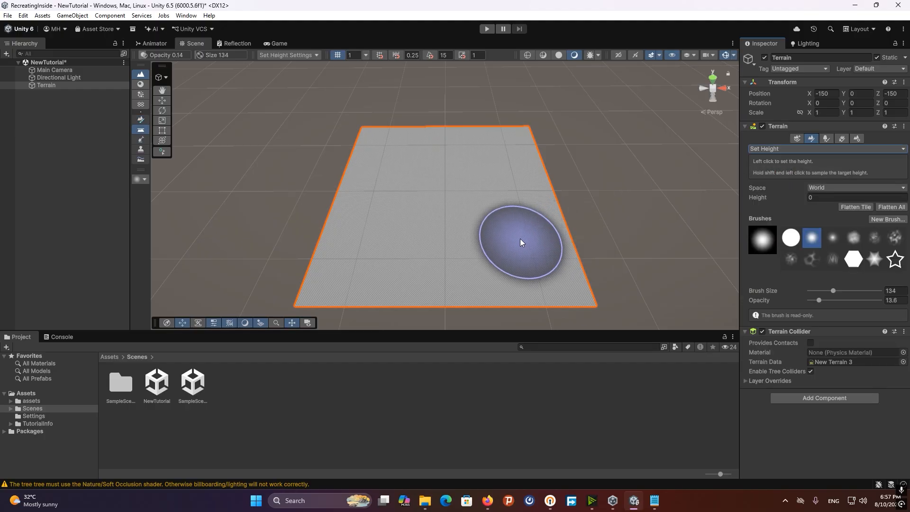
left_click(831, 198)
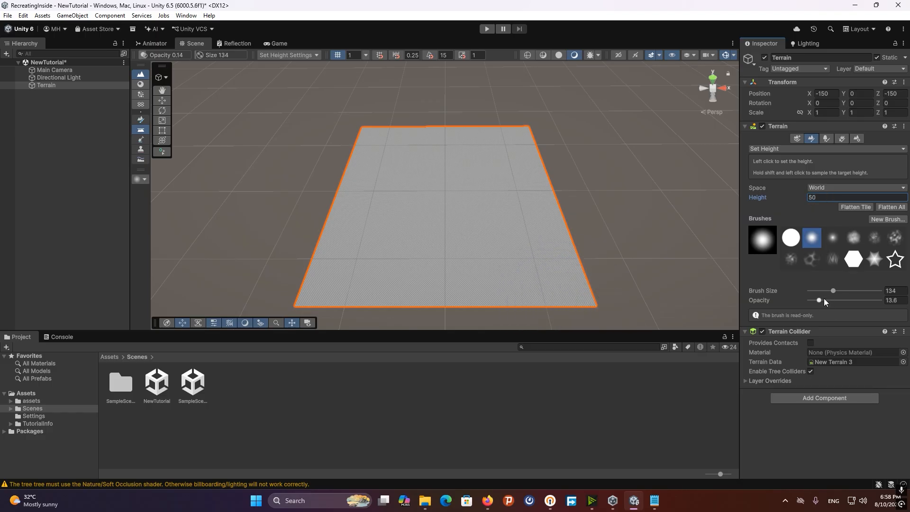
mouse_move(824, 299)
left_mouse_down()
mouse_move(851, 300)
mouse_move(859, 291)
mouse_move(826, 291)
mouse_move(825, 301)
left_mouse_up()
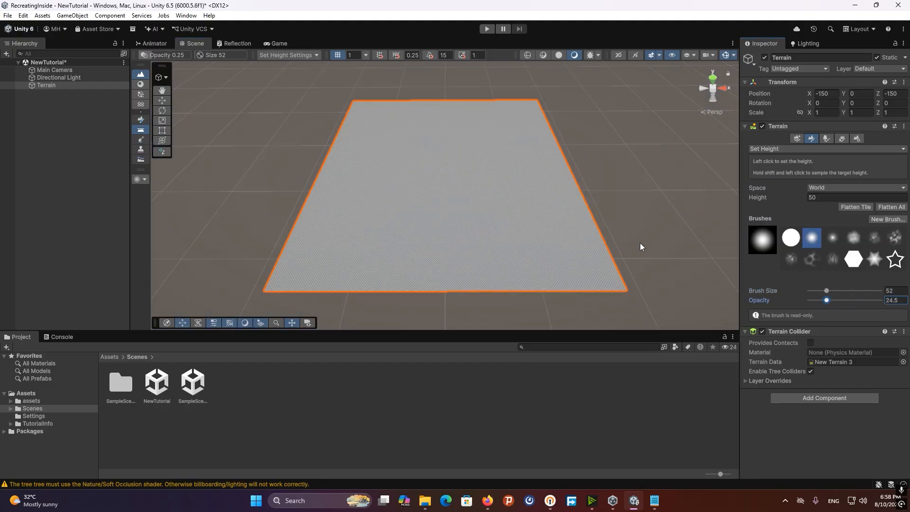
Align the Main Camera with a scene view looking across the terrain from just above its surface
left_click(162, 102)
right_click_drag(465, 179, 462, 94)
key("w")
left_click(63, 69)
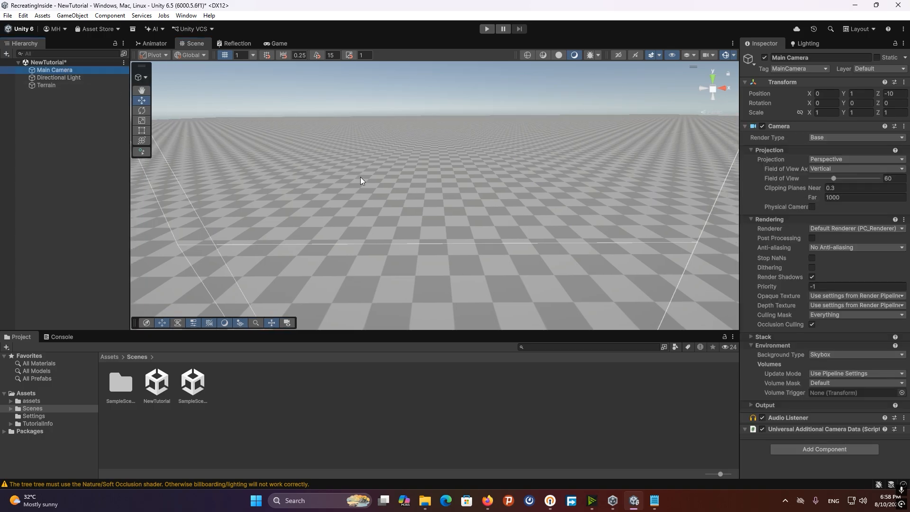
middle_click_drag(360, 178, 372, 145)
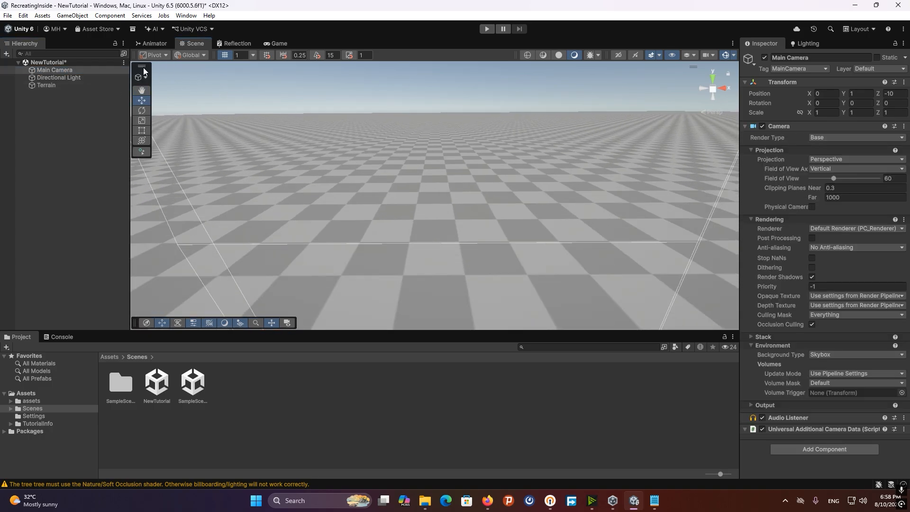
left_click(72, 15)
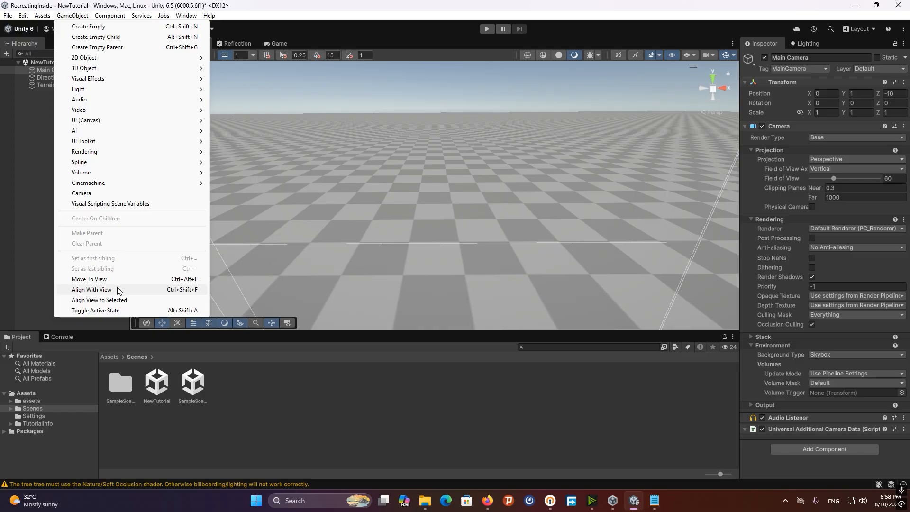
left_click(92, 289)
Place the PlayerPrefab from the x-bot Prefabs folder on the terrain in front of the camera
right_click_drag(332, 152, 429, 184)
key("s")
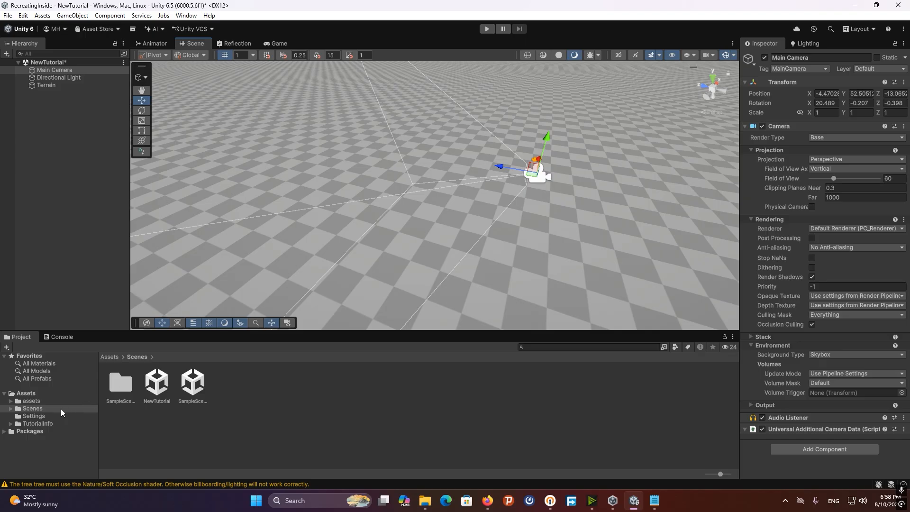
left_click(32, 402)
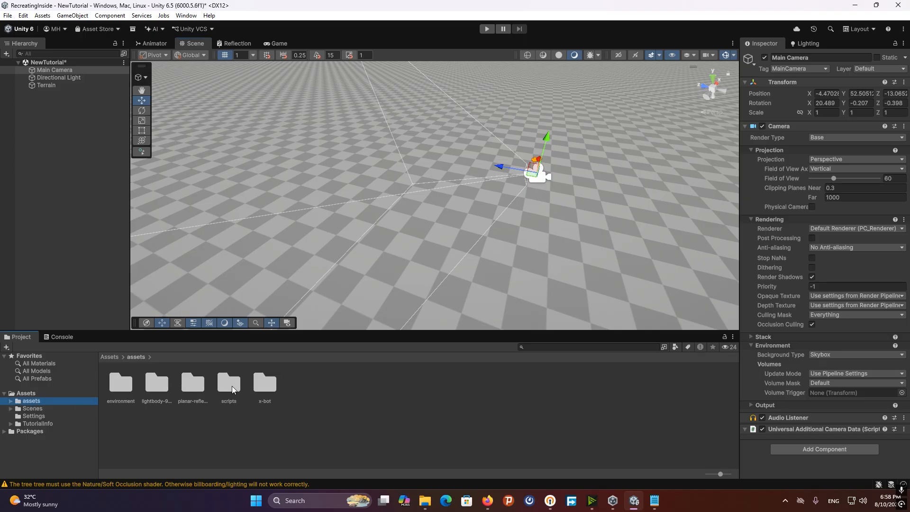
left_click(125, 387)
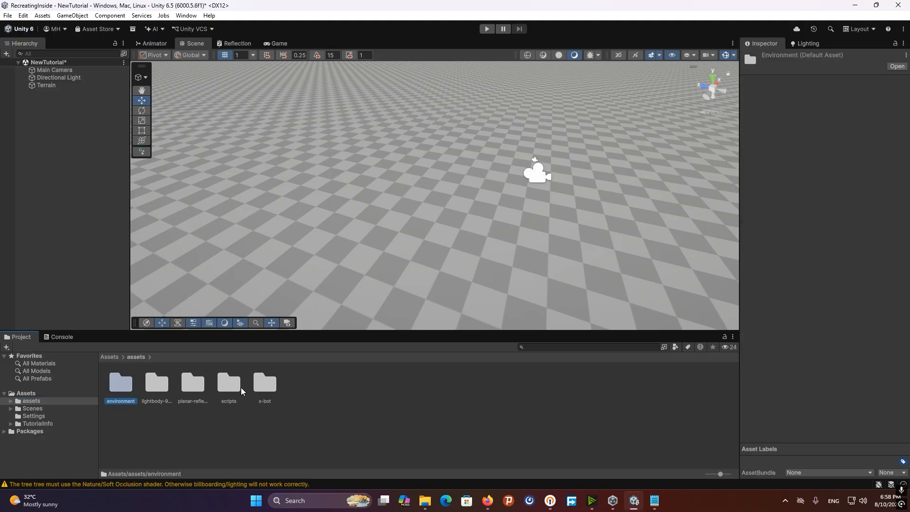
double_click(270, 388)
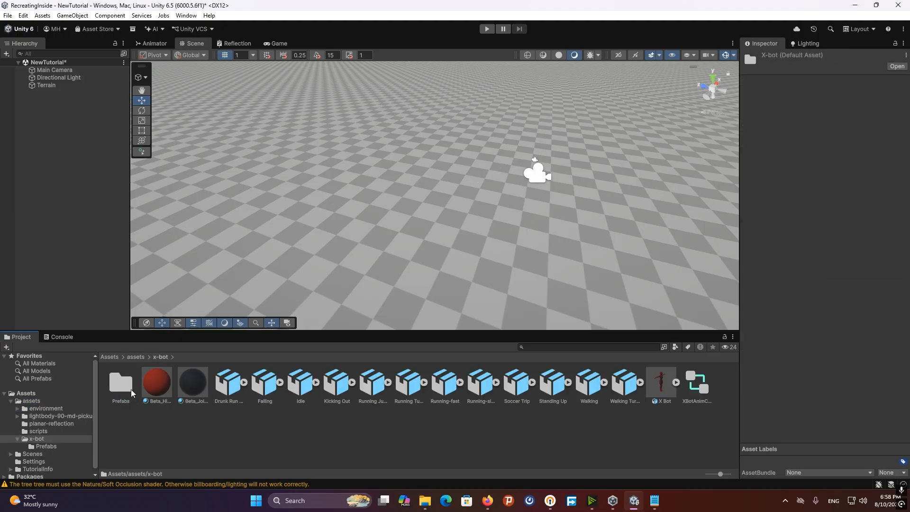
double_click(127, 389)
left_click_drag(121, 381, 326, 198)
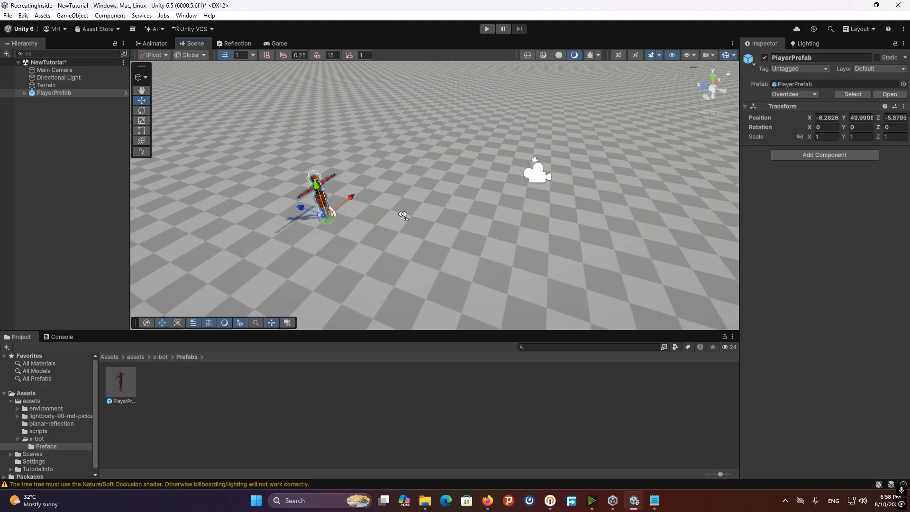
right_click_drag(403, 214, 370, 221)
left_click_drag(380, 223, 382, 227)
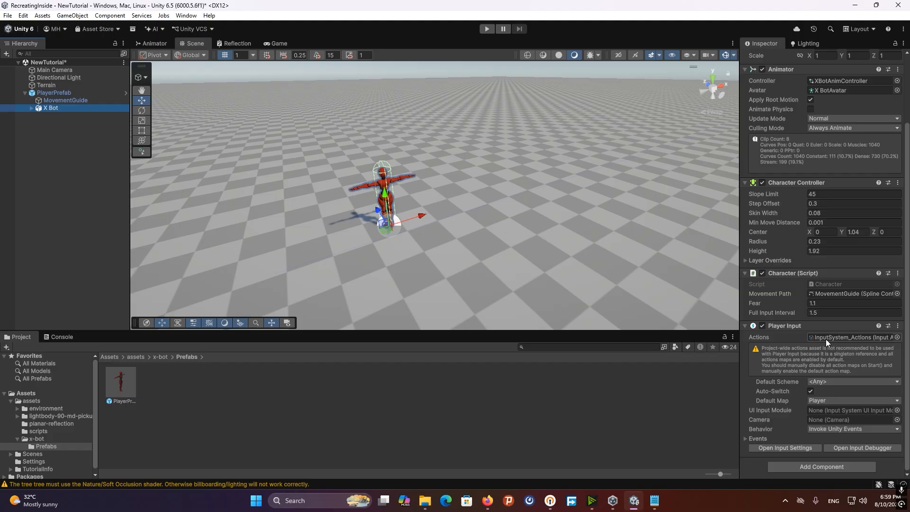
Open the InputSystem_Actions asset used by X Bot's Player Input, examine the Player map's Move action, and close the editor
left_click(837, 337)
left_click(266, 380)
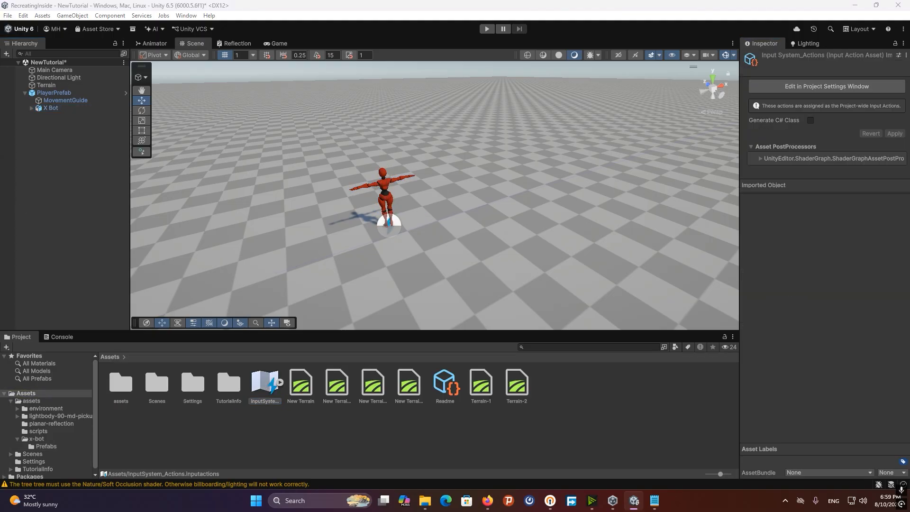
left_click_drag(0, 26, 400, 1)
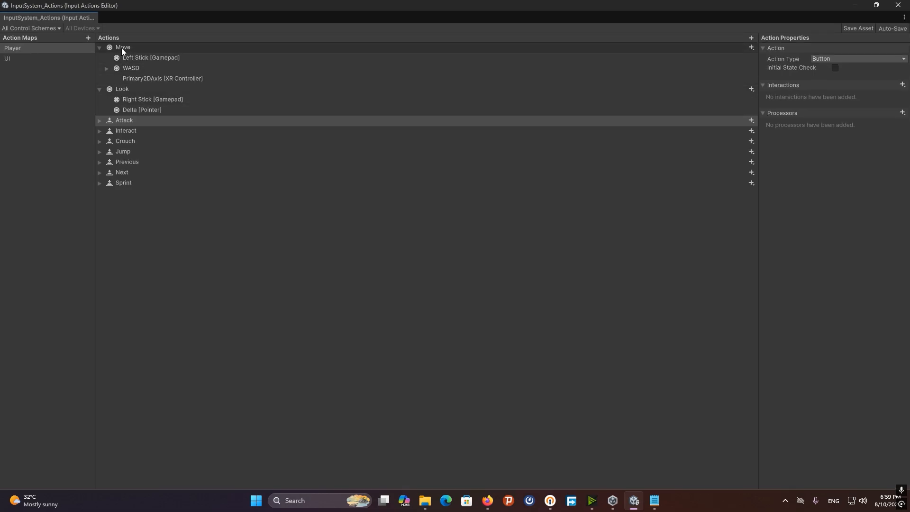
left_click(898, 5)
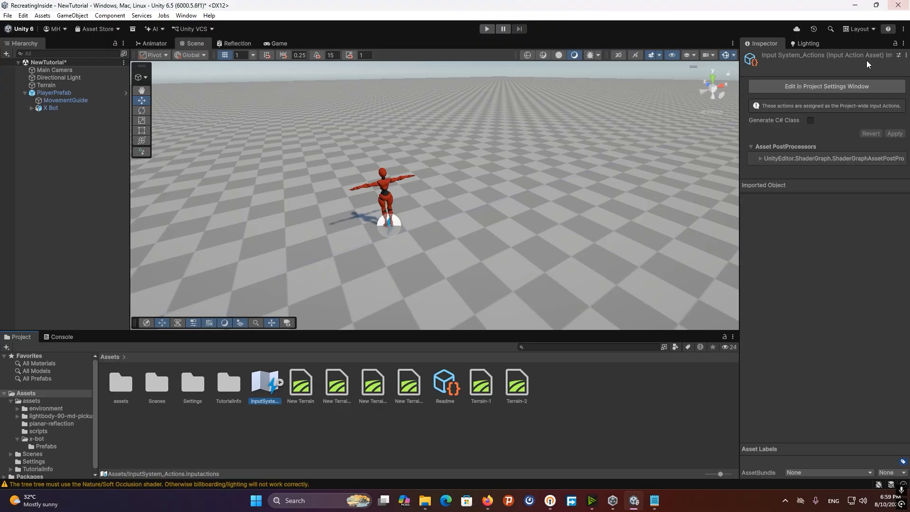
Examine the Player event callbacks, including Move, in X Bot's Player Input component
left_click(50, 107)
scroll(794, 384, "down", 5)
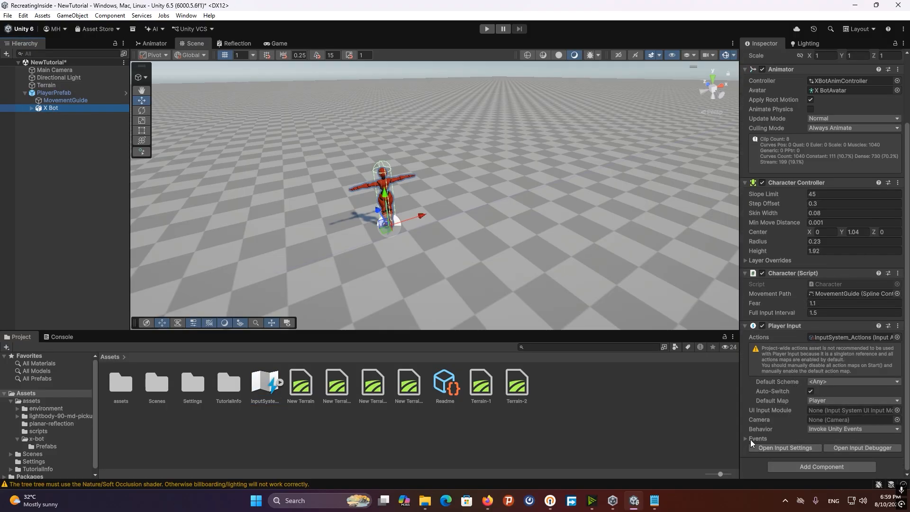
left_click(750, 439)
scroll(795, 410, "down", 1)
left_click(760, 421)
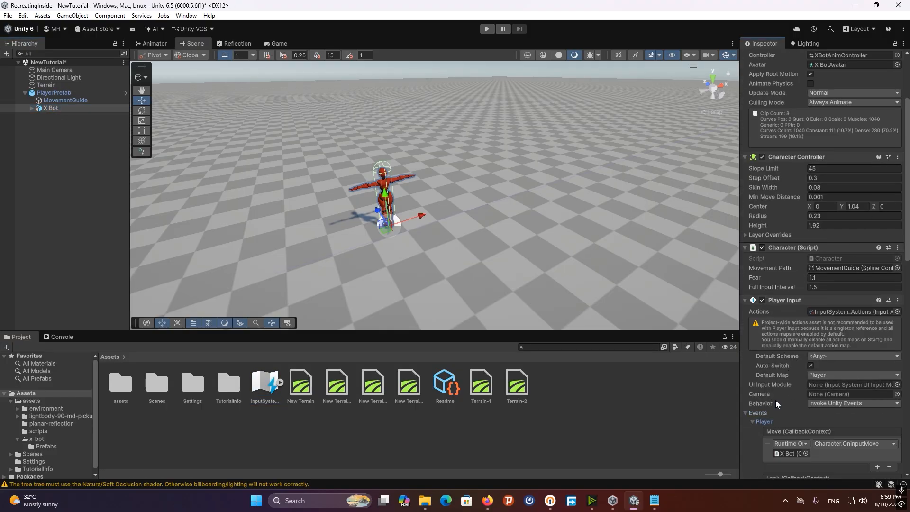
scroll(770, 425, "down", 3)
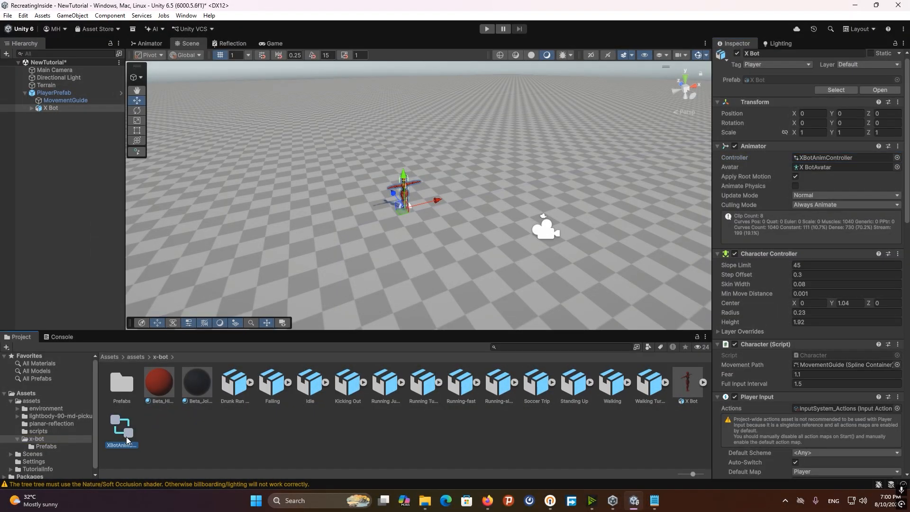
Open the XBotAnimController asset from the x-bot folder and examine its IdleWalkRunBlend, Stumble and Turn states
double_click(122, 427)
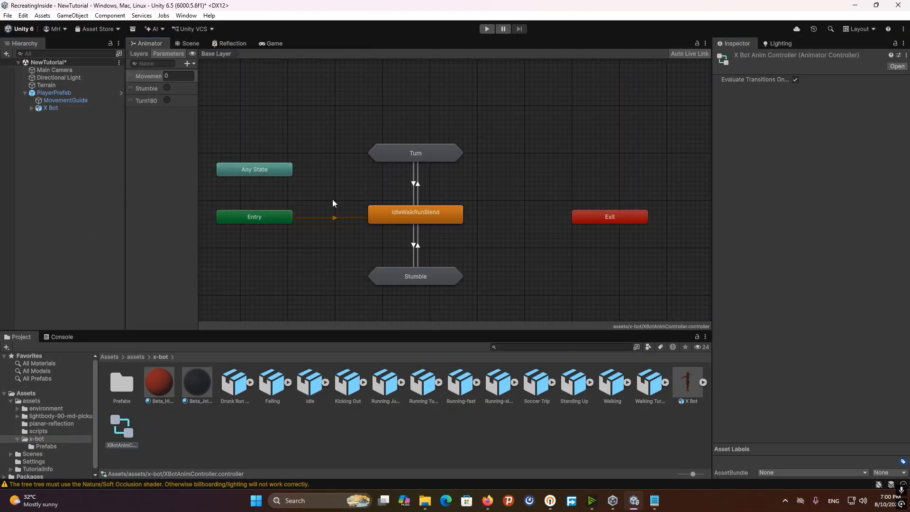
left_click(413, 219)
left_click(417, 279)
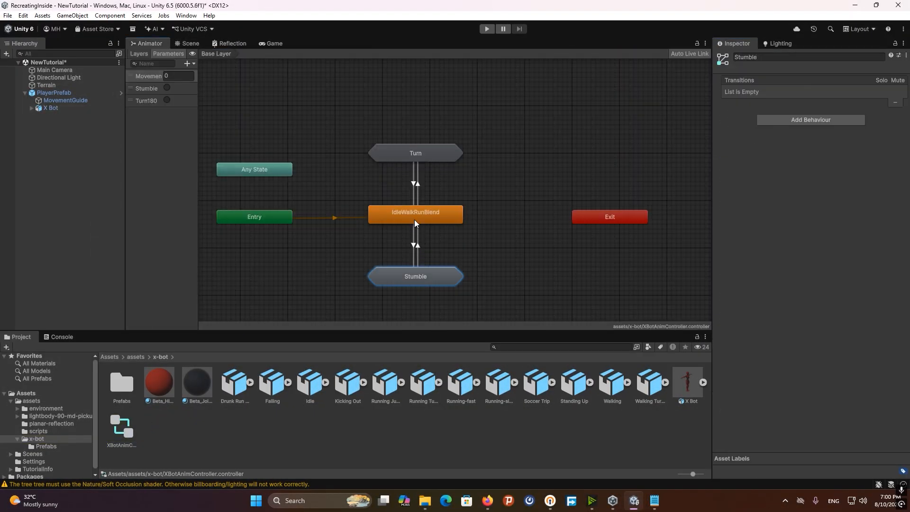
left_click(414, 219)
left_click(415, 159)
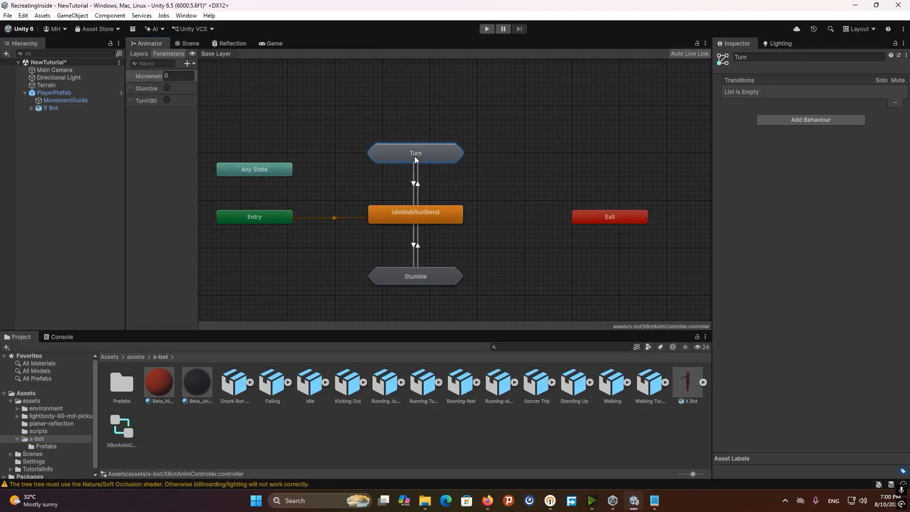
Return to the scene and run a short play test of the character's movement, ending it when done
left_click(190, 44)
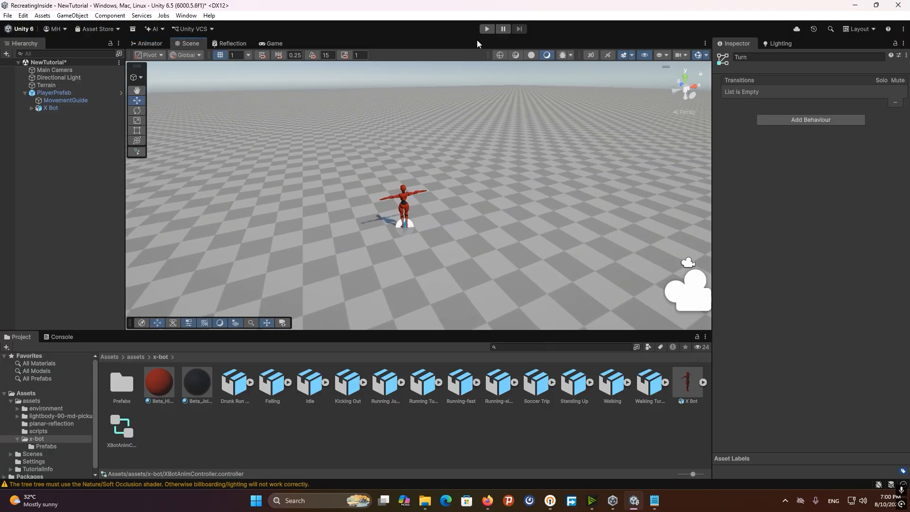
left_click(486, 30)
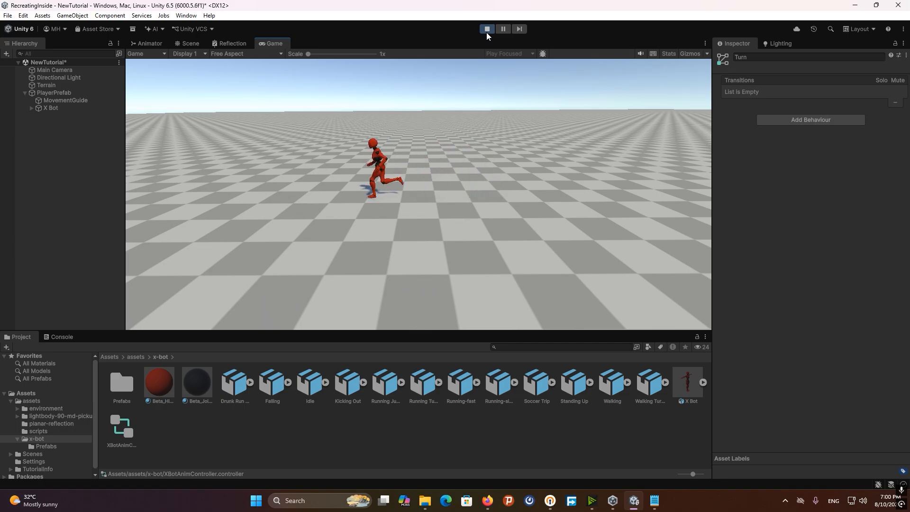
left_click(487, 30)
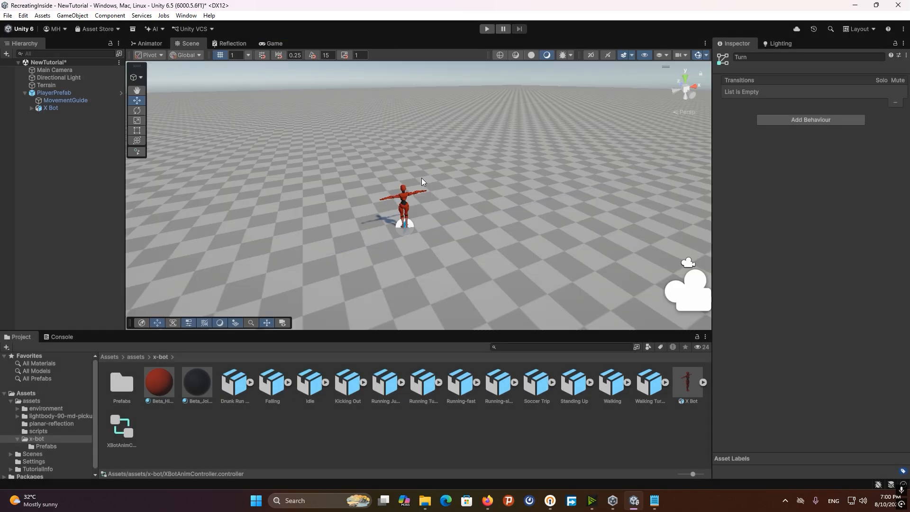
Move the Main Camera closer to the character, to about Y 52.69 and Z -11.75
right_click_drag(393, 205, 455, 220)
left_click(559, 218)
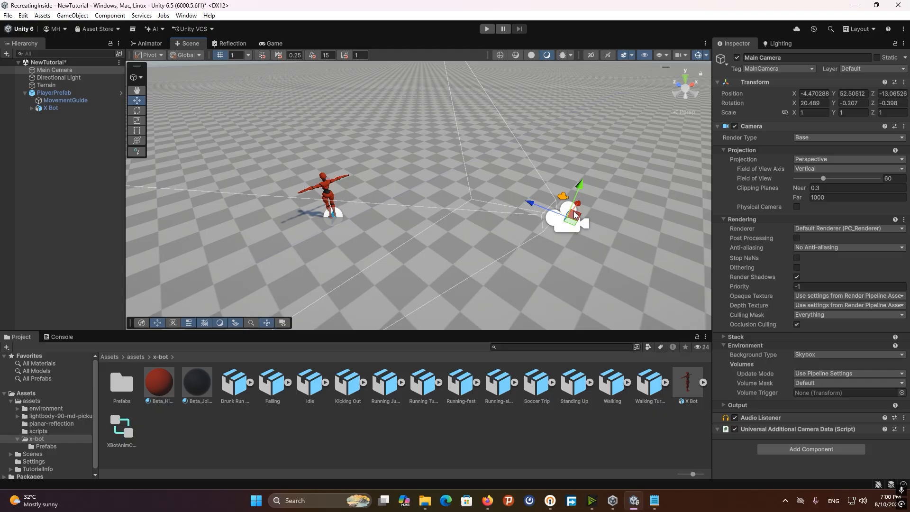
left_click_drag(574, 214, 510, 186)
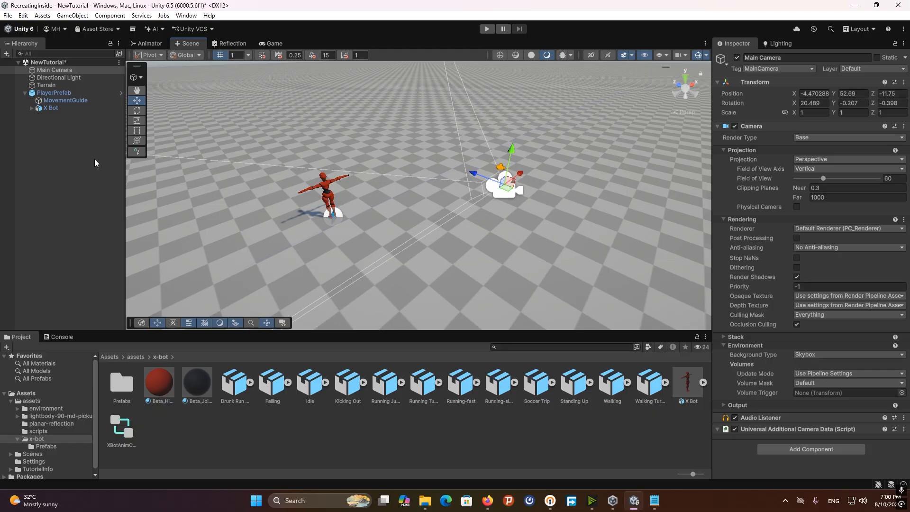
Add a Cinemachine Follow Camera to the scene and check the Cinemachine Brain component on the Main Camera
right_click(38, 124)
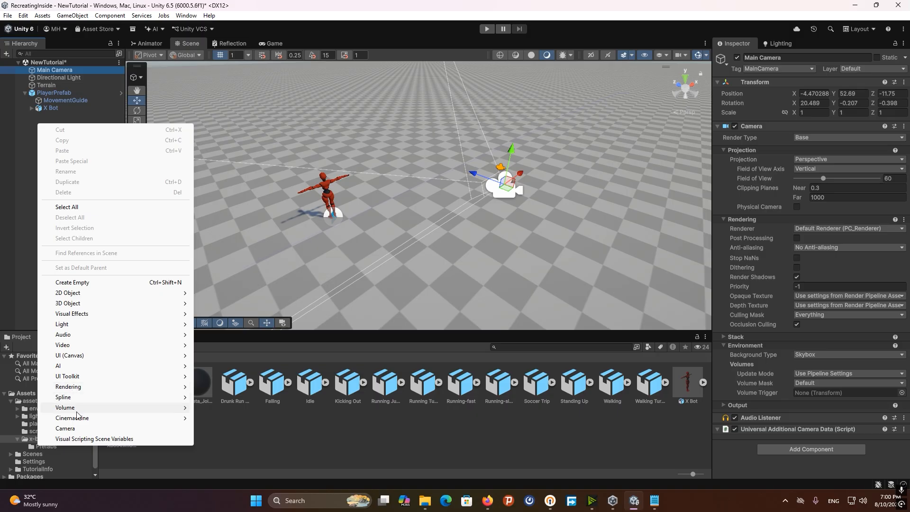
mouse_move(78, 418)
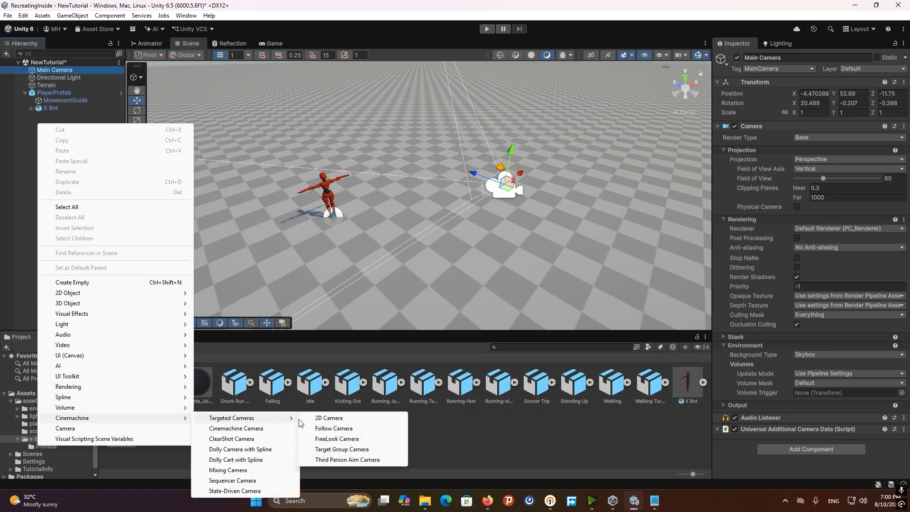
left_click(324, 428)
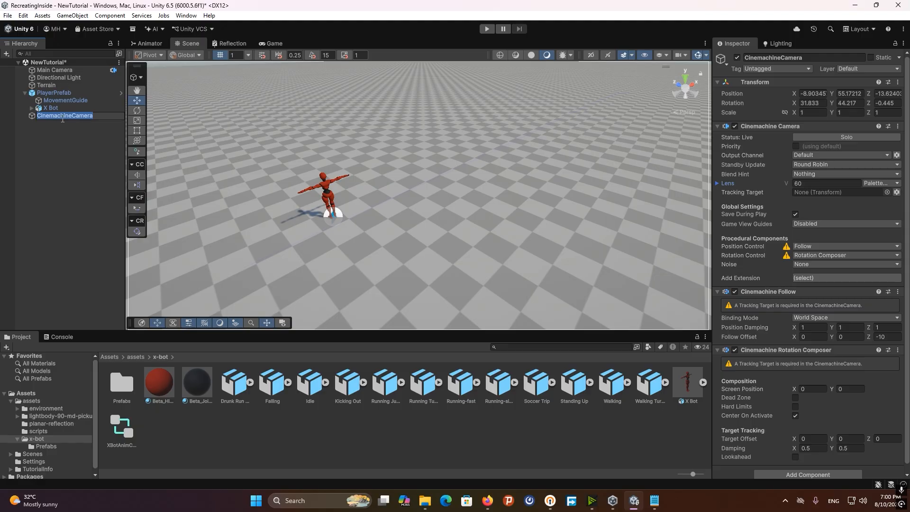
left_click(60, 137)
left_click(59, 71)
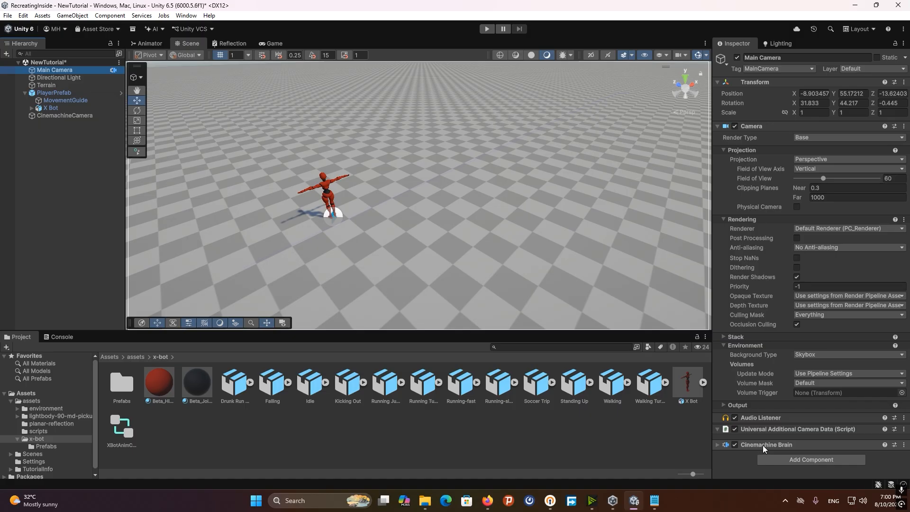
Assign X Bot as the Tracking Target of the CinemachineCamera
left_click(55, 115)
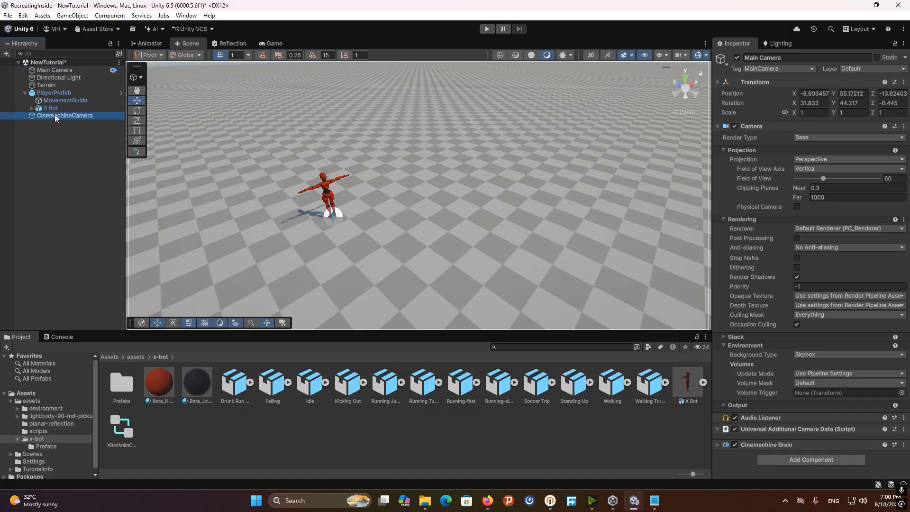
scroll(806, 263, "down", 1)
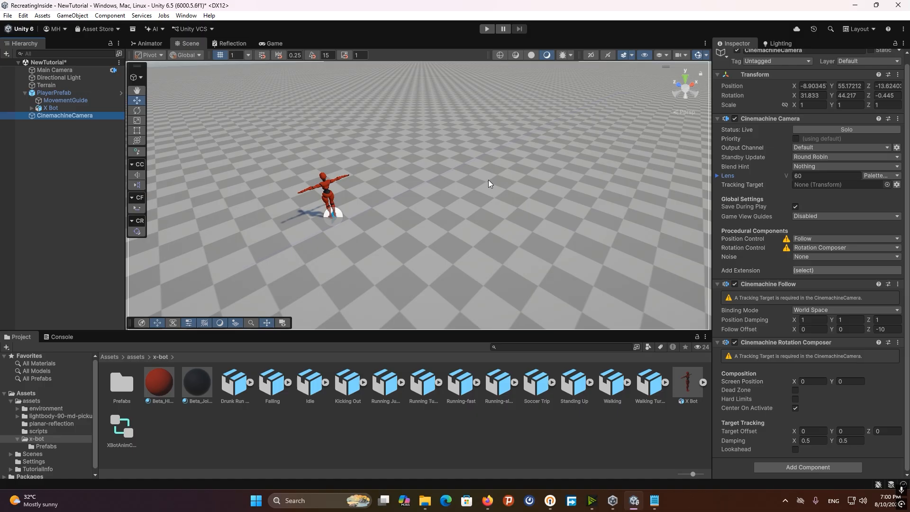
left_click_drag(47, 108, 819, 184)
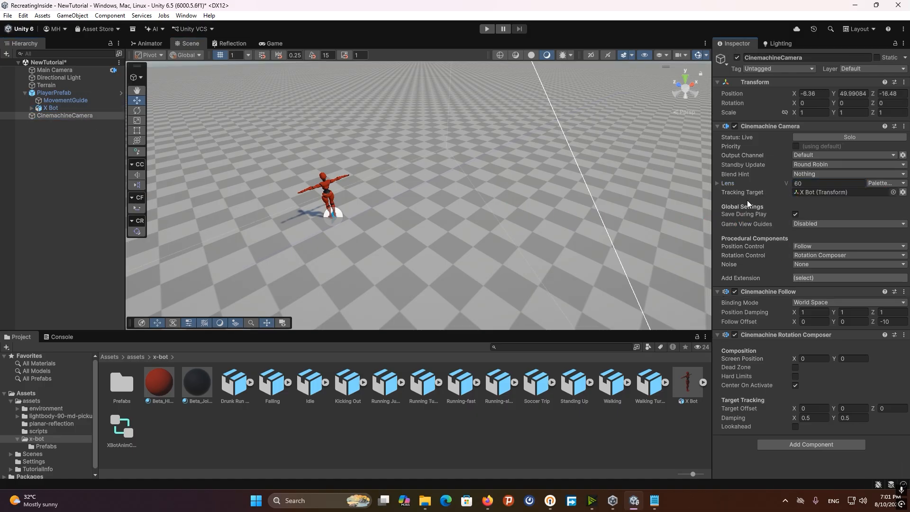
Start a play test and walk the character to check how the Cinemachine camera follows
right_click_drag(451, 175, 450, 174)
key("s")
left_click(486, 29)
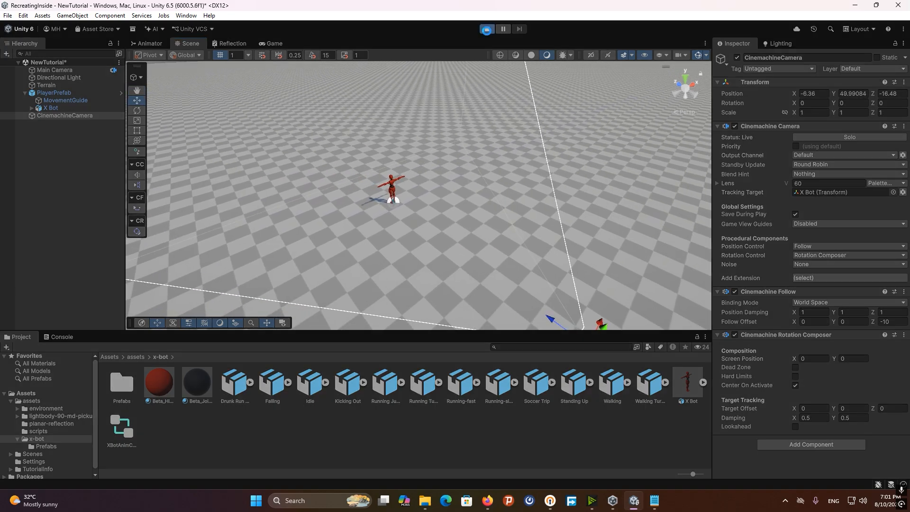
key("d")
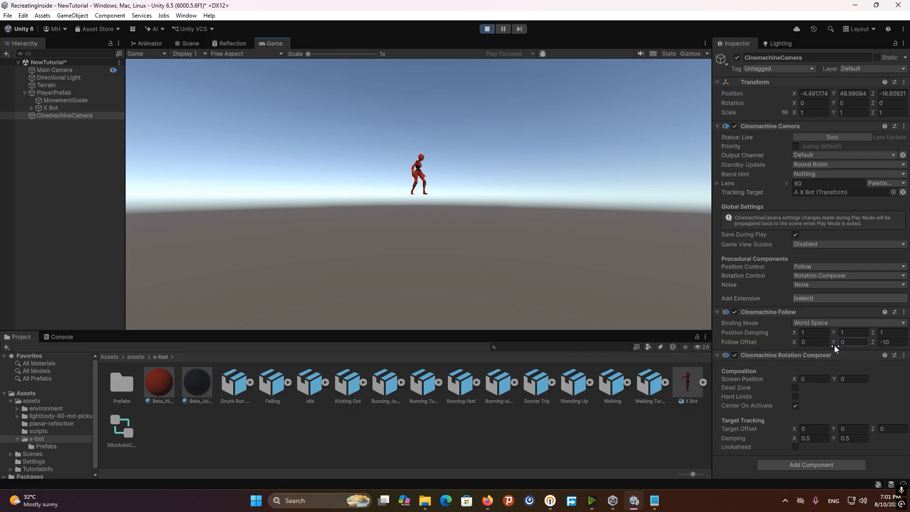
Set the CinemachineCamera's Follow Offset to Y 2.16 and Z -3.97 and Target Offset Y to 1.32, then stop play mode and keep the changes
left_click_drag(834, 344, 874, 348)
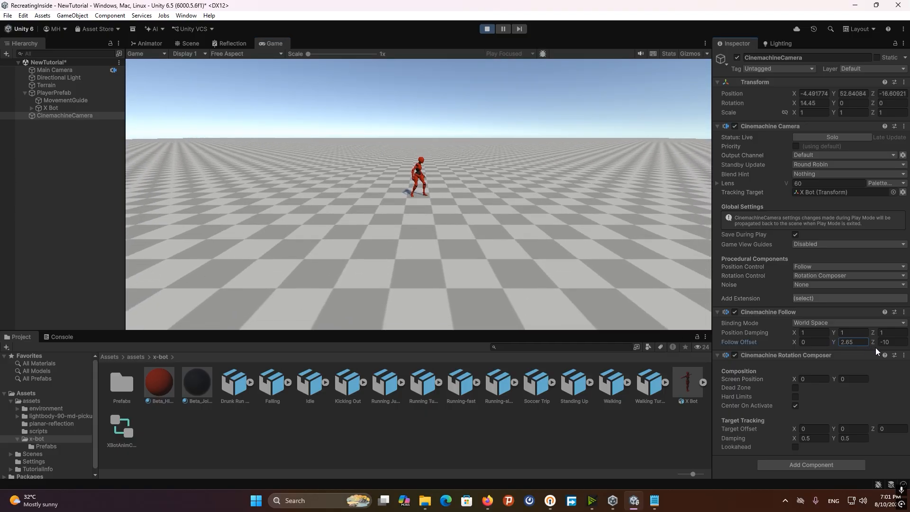
left_click_drag(835, 429, 850, 430)
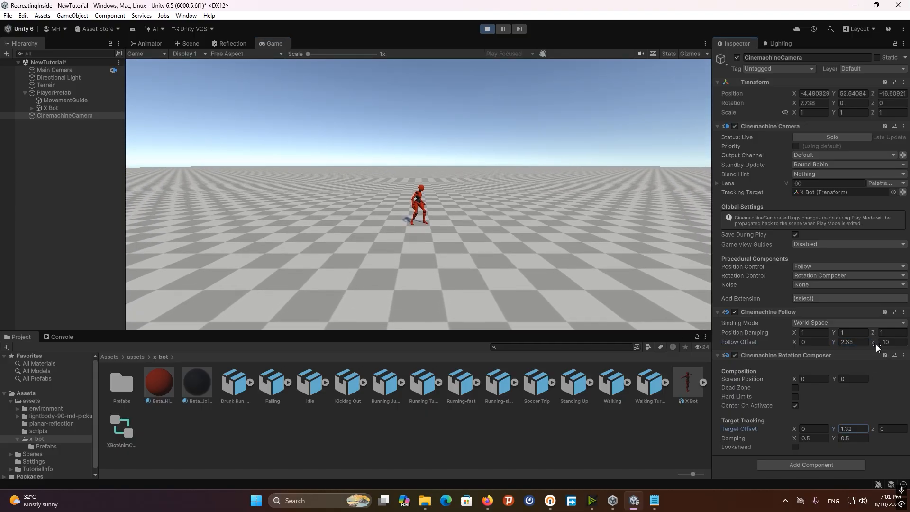
left_click_drag(875, 344, 903, 349)
left_click_drag(836, 342, 832, 342)
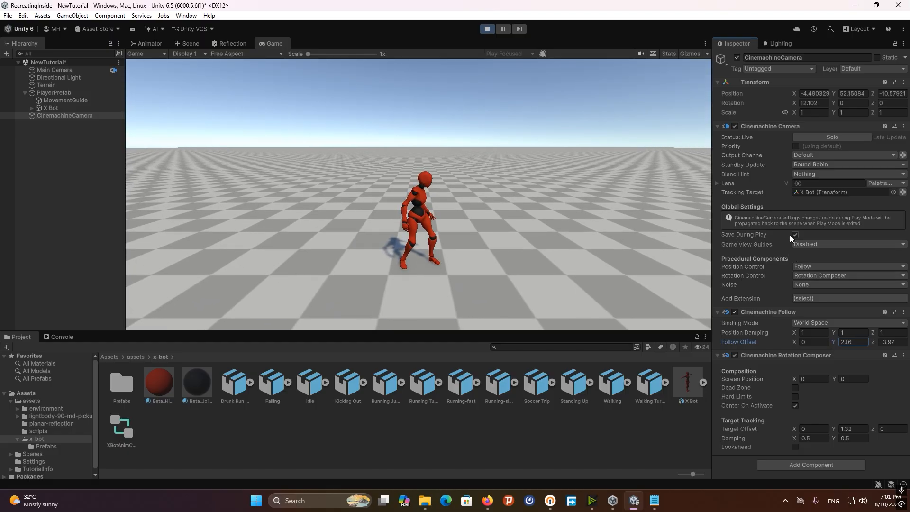
left_click(487, 30)
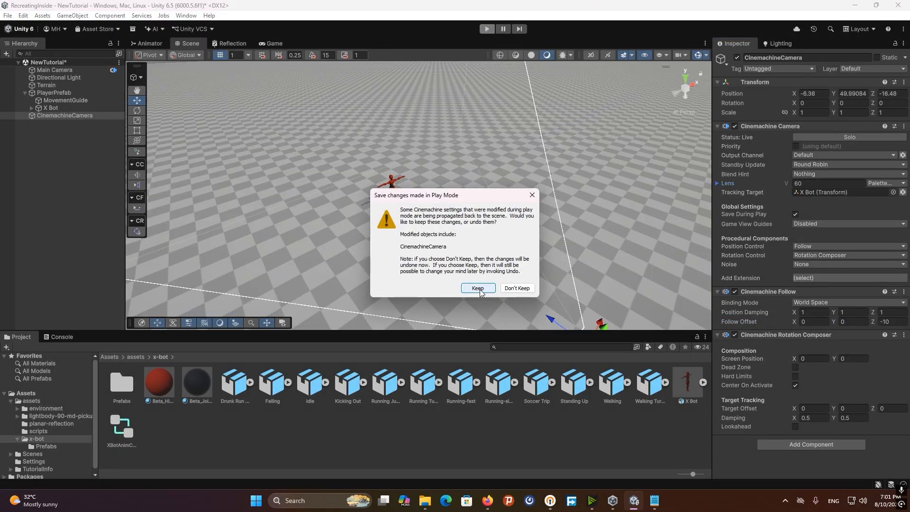
left_click(478, 288)
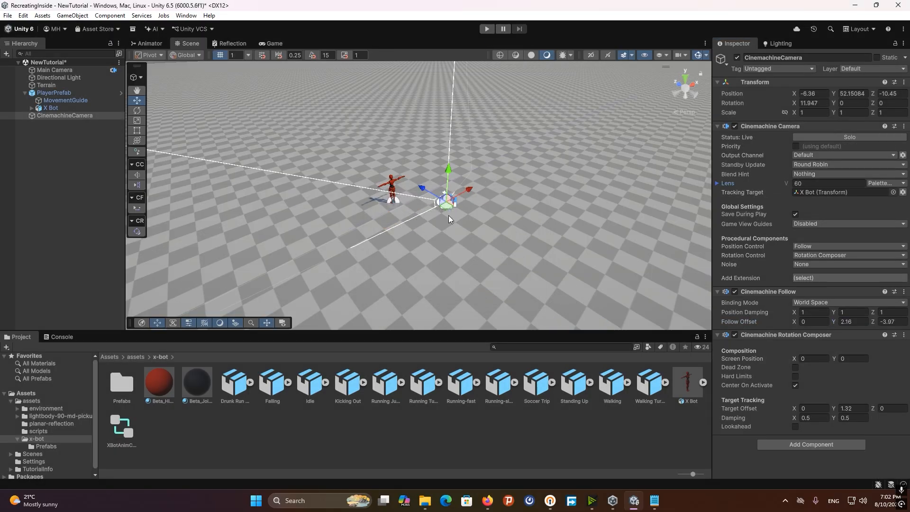
Select the terrain and switch its painting tool to Raise or Lower Terrain
left_click_drag(448, 219, 499, 186, "alt")
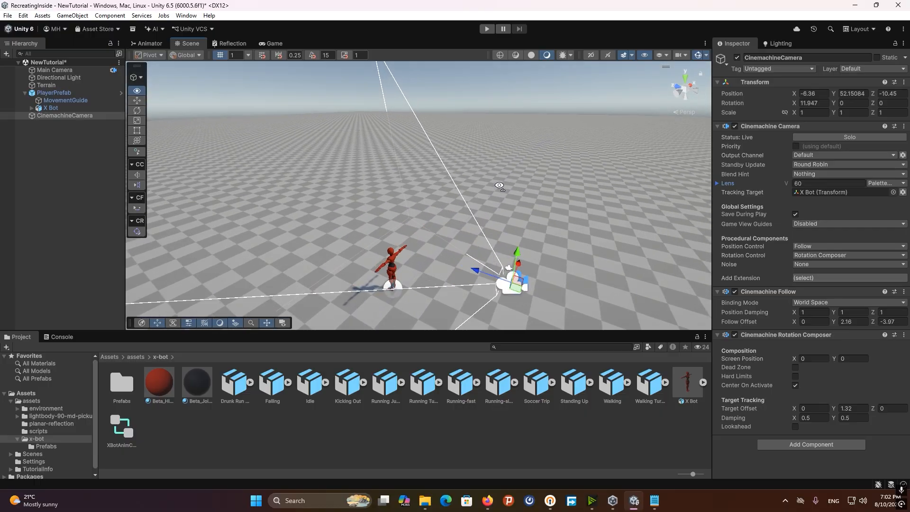
key("w")
mouse_move(500, 186)
right_mouse_down()
mouse_move(475, 228)
mouse_move(501, 184)
right_mouse_up()
key("s")
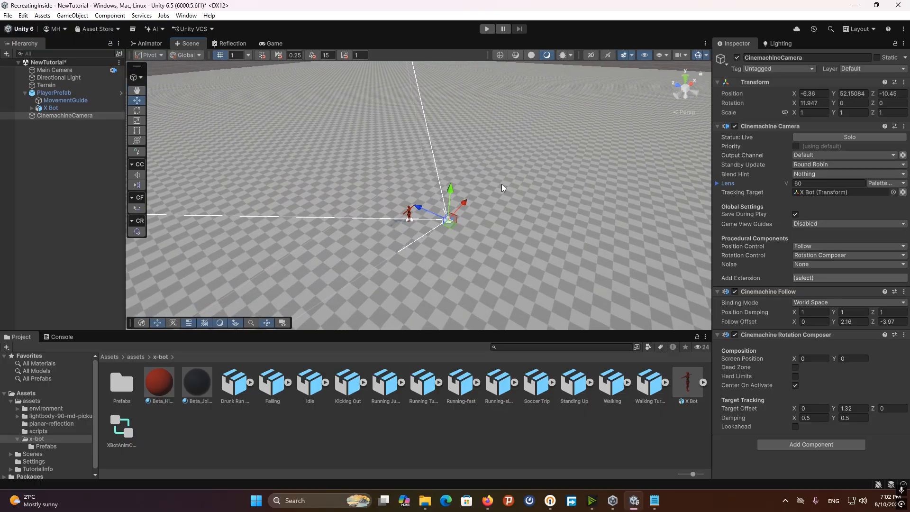
left_click(501, 185)
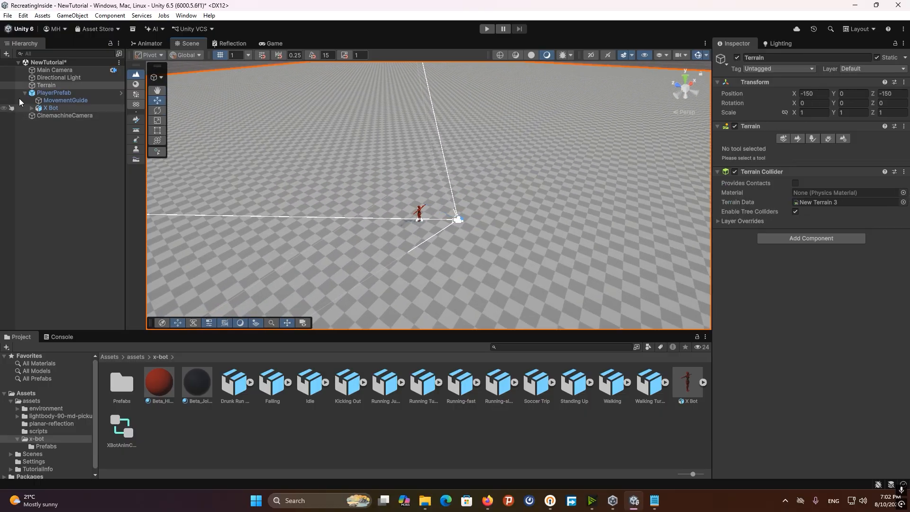
left_click(798, 139)
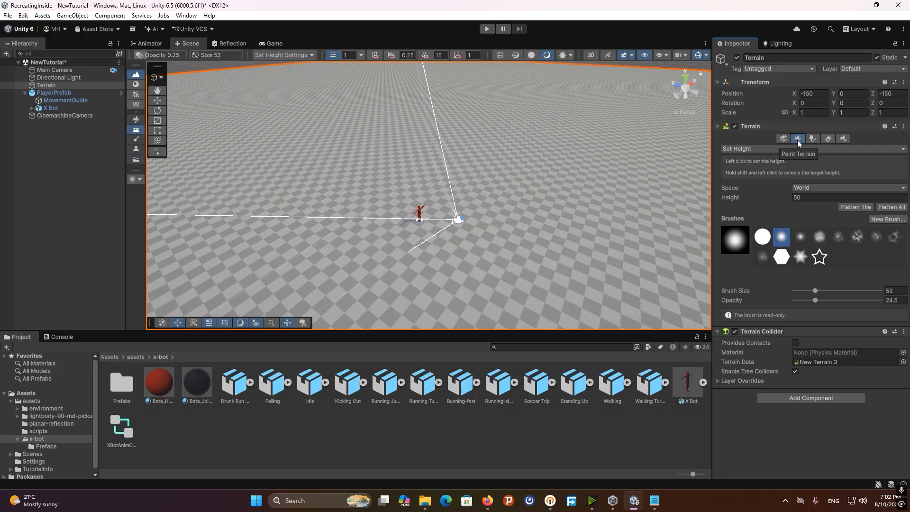
left_click(751, 149)
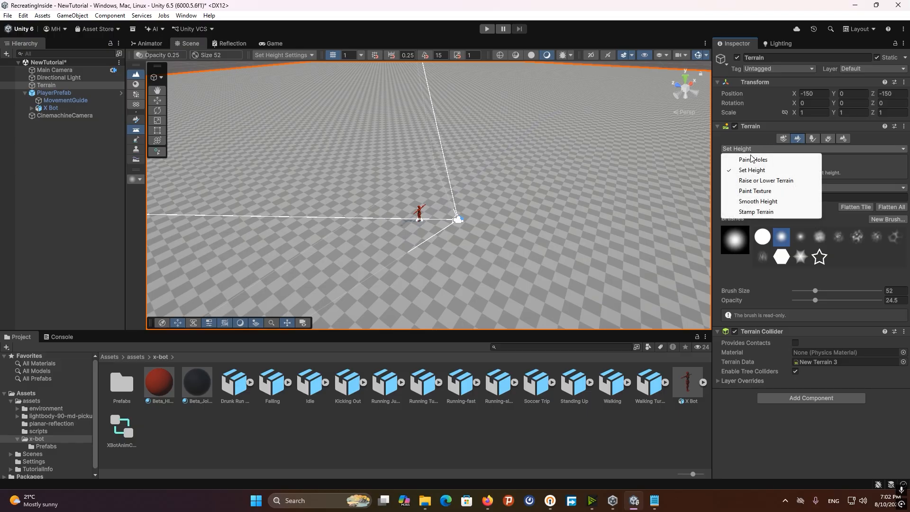
left_click(757, 181)
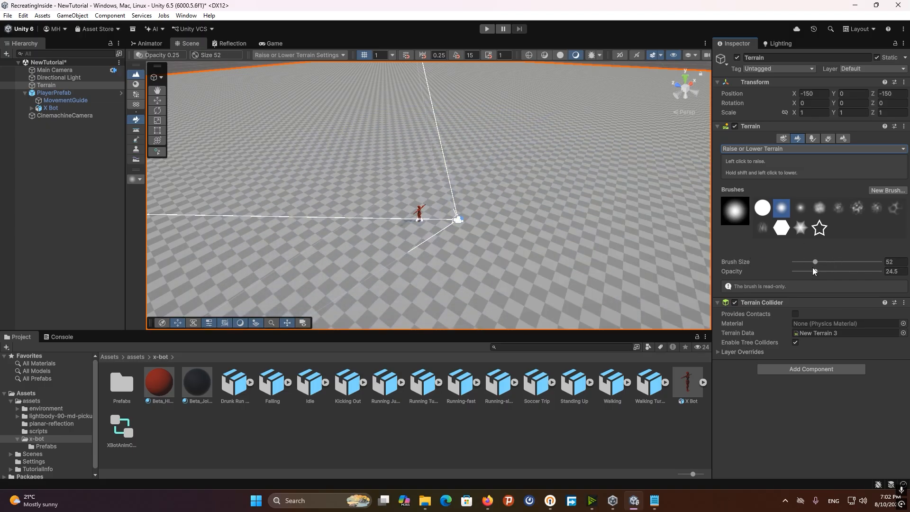
Set the terrain brush size to 11 and opacity to 4.1, try a raise stroke behind the character, and undo it
left_click(805, 262)
left_click_drag(805, 271, 797, 272)
left_click(898, 272)
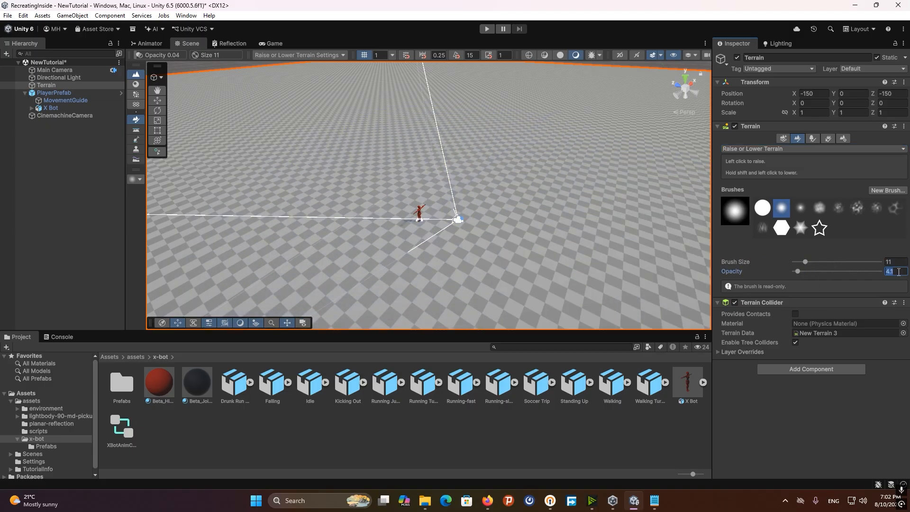
left_click_drag(397, 180, 360, 177)
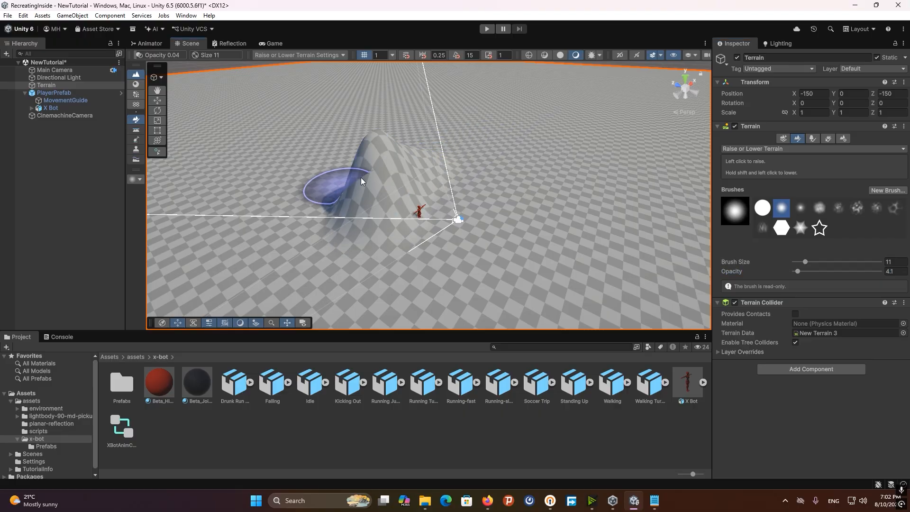
key("ctrl+z")
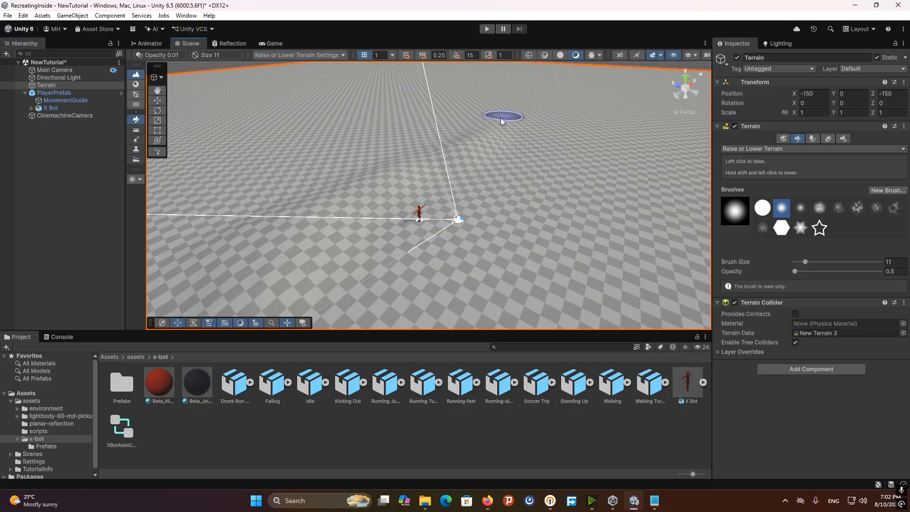
Raise rolling hills behind the character at 0.5 opacity with the size 11 brush, continuing farther back with brush size 25
left_click_drag(500, 120, 515, 131, "alt")
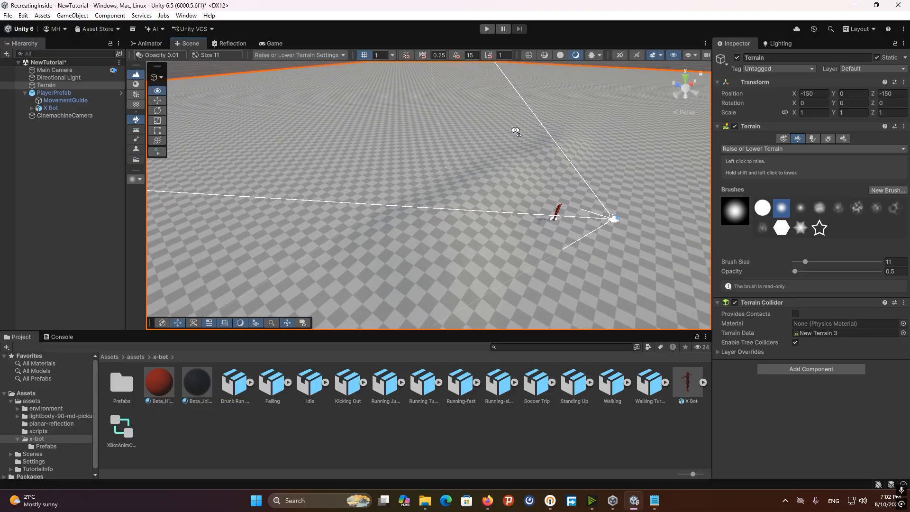
mouse_move(488, 157)
left_mouse_down()
mouse_move(374, 254)
mouse_move(527, 132)
left_mouse_up()
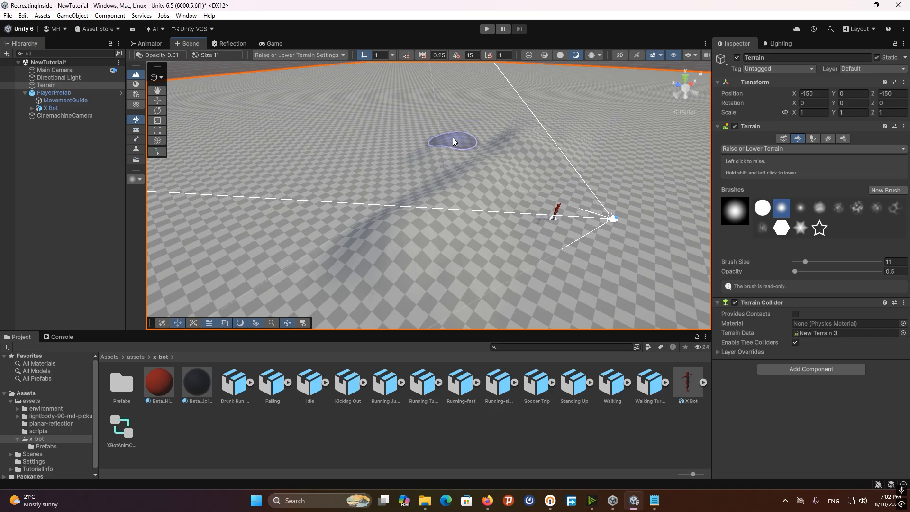
mouse_move(335, 218)
left_mouse_down()
mouse_move(308, 220)
mouse_move(499, 106)
left_mouse_up()
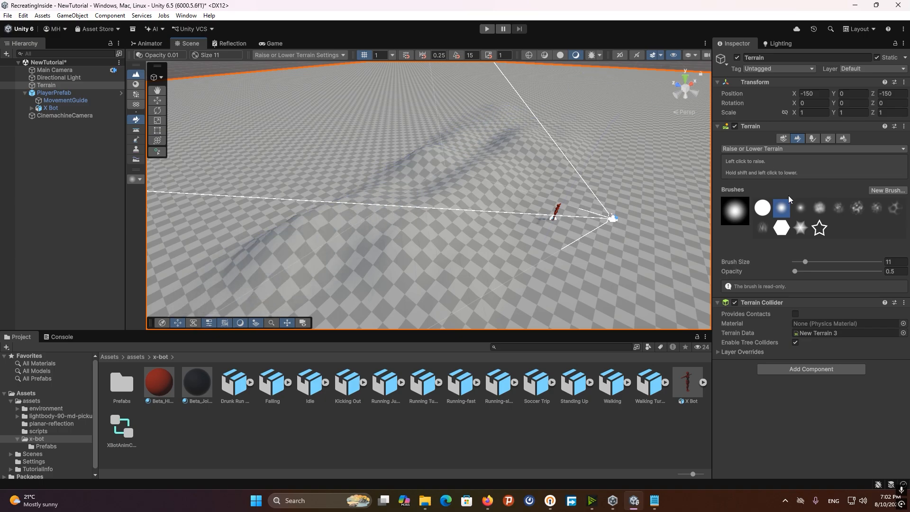
left_click_drag(806, 263, 818, 262)
mouse_move(444, 104)
left_mouse_down()
mouse_move(271, 180)
mouse_move(487, 92)
mouse_move(323, 129)
mouse_move(291, 164)
mouse_move(258, 141)
mouse_move(450, 98)
left_mouse_up()
Select PlayerPrefab and move it up to Y 50.56 so the character stands clear of the sculpted ground
mouse_move(583, 122)
right_mouse_down()
mouse_move(435, 148)
mouse_move(385, 147)
mouse_move(421, 178)
mouse_move(405, 181)
right_mouse_up()
key("d")
left_click(53, 92)
key("w")
key("a")
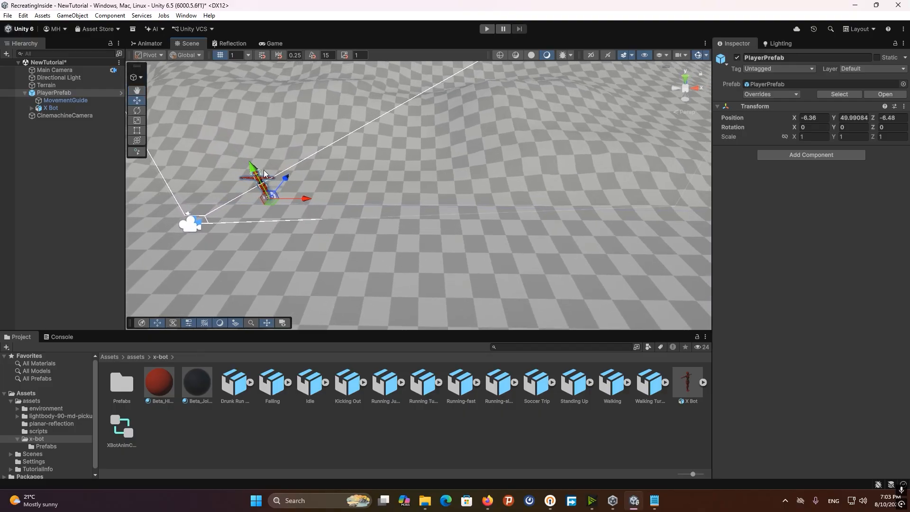
left_click_drag(253, 166, 251, 161)
right_click_drag(382, 201, 353, 201)
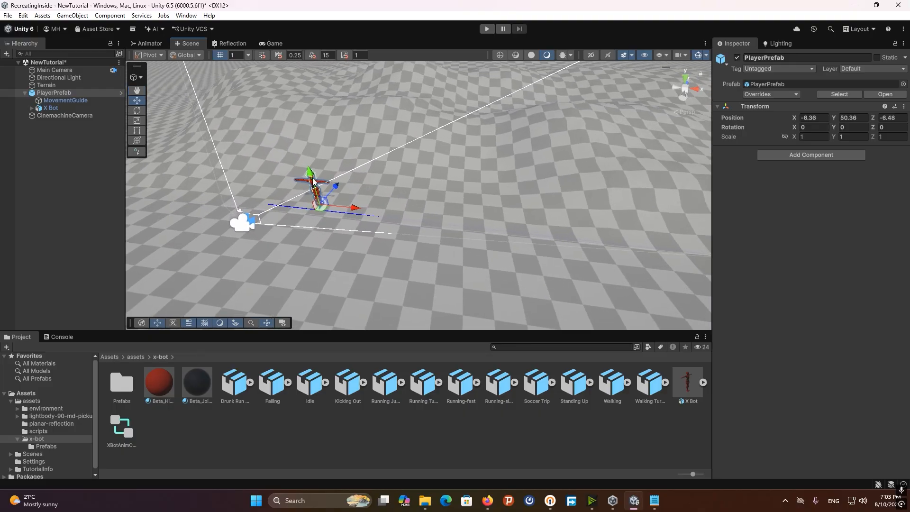
left_click_drag(310, 175, 309, 169)
right_click_drag(426, 209, 446, 169)
Select the terrain and raise more broad slopes farther along the character's path with the size 25 brush at 0.5 opacity
left_click(445, 169)
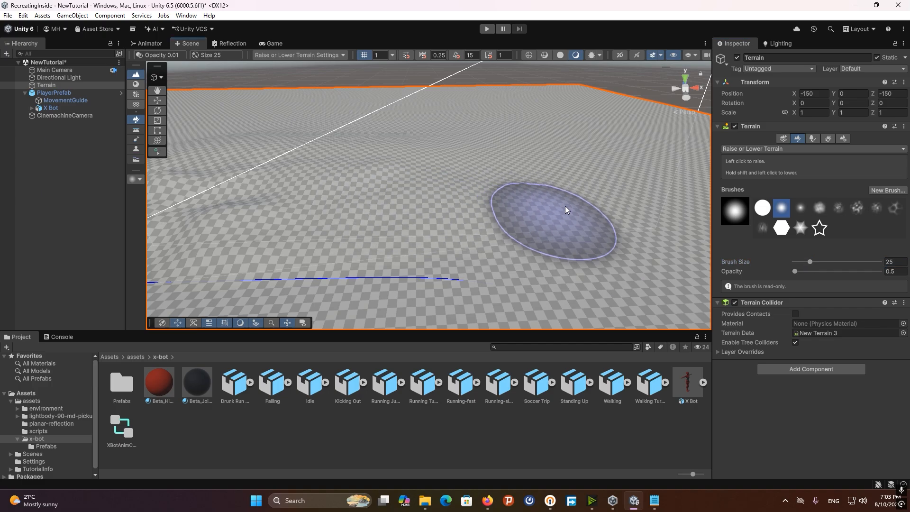
right_click_drag(562, 204, 465, 217)
mouse_move(287, 139)
right_mouse_down()
mouse_move(480, 203)
mouse_move(491, 203)
mouse_move(374, 181)
mouse_move(544, 159)
mouse_move(399, 166)
right_mouse_up()
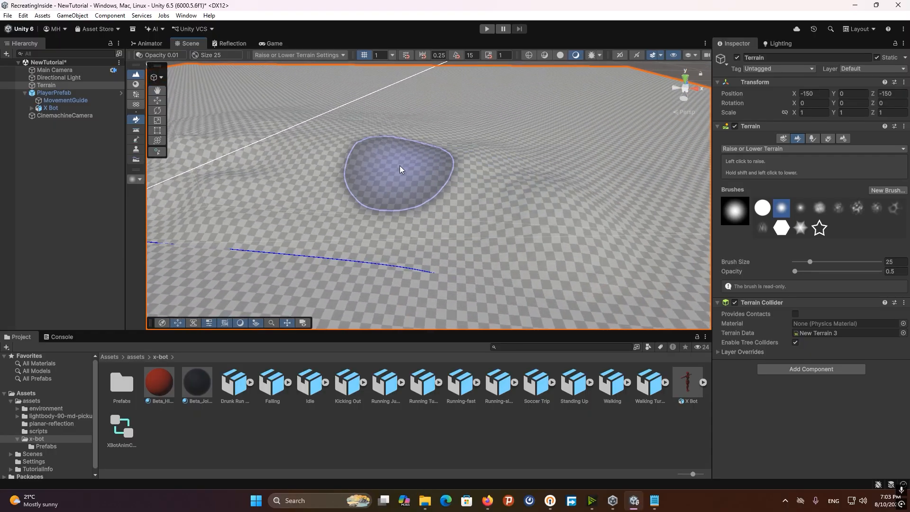
right_click_drag(546, 179, 513, 233)
key("s")
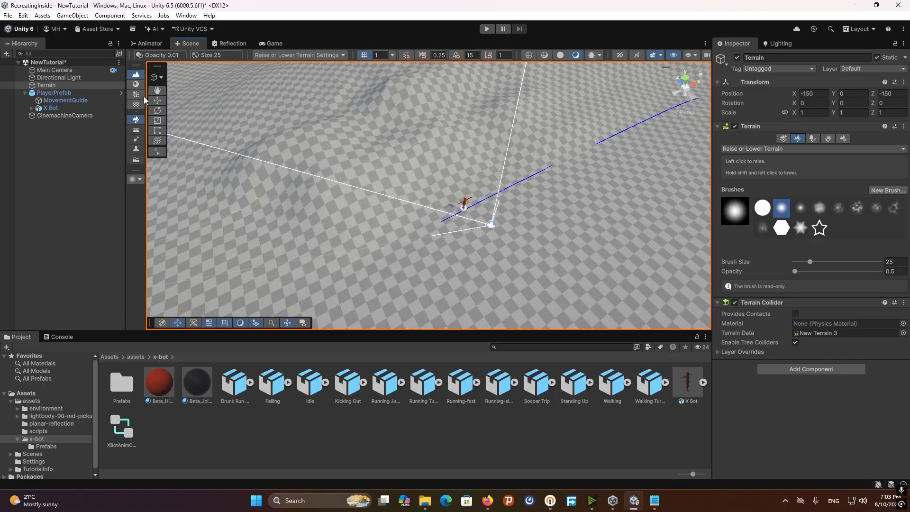
Move PlayerPrefab along its Z axis, away from the hills
left_click(160, 99)
double_click(99, 93)
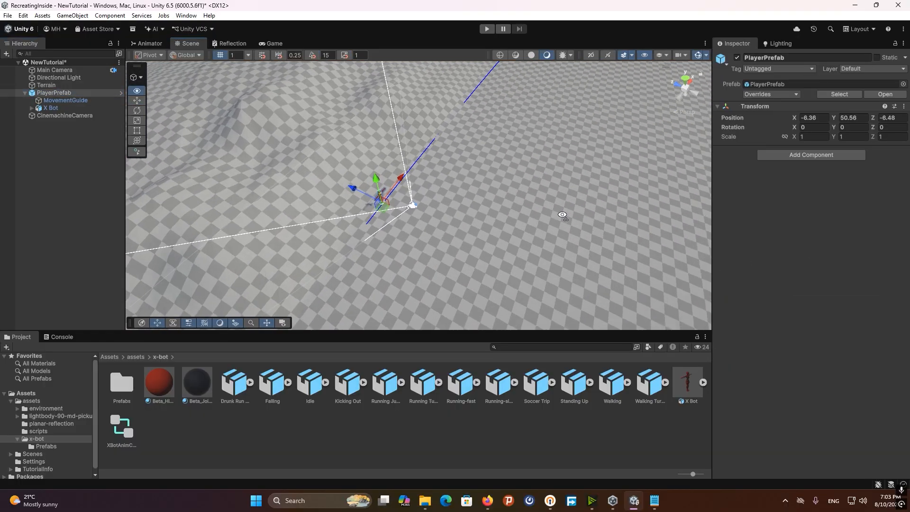
left_click_drag(351, 188, 385, 204)
Select the terrain and raise small uneven bumps along the character's path with the splatter-shaped brush at size 9
left_click(66, 86)
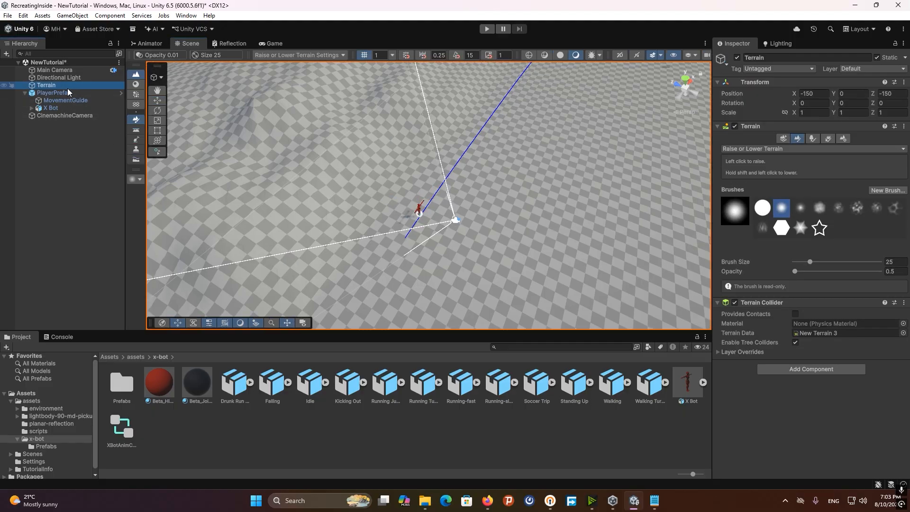
right_click_drag(367, 183, 384, 183)
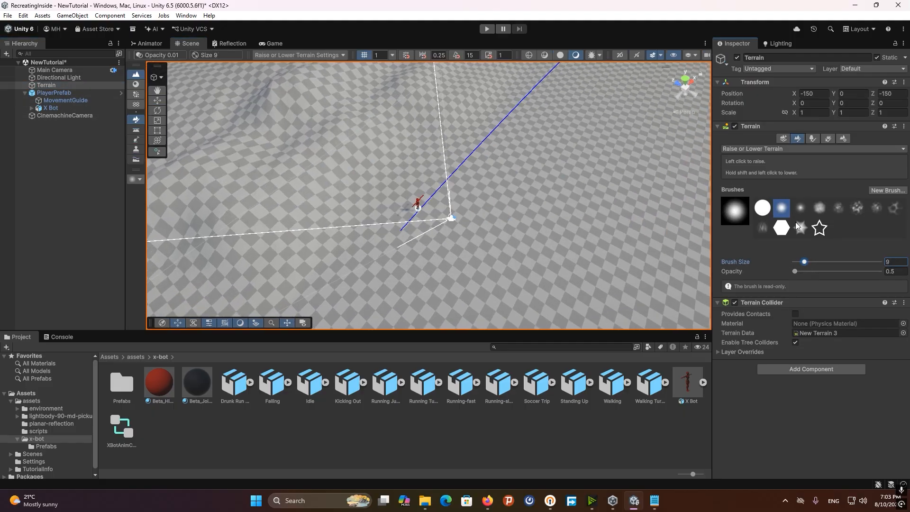
left_click(854, 207)
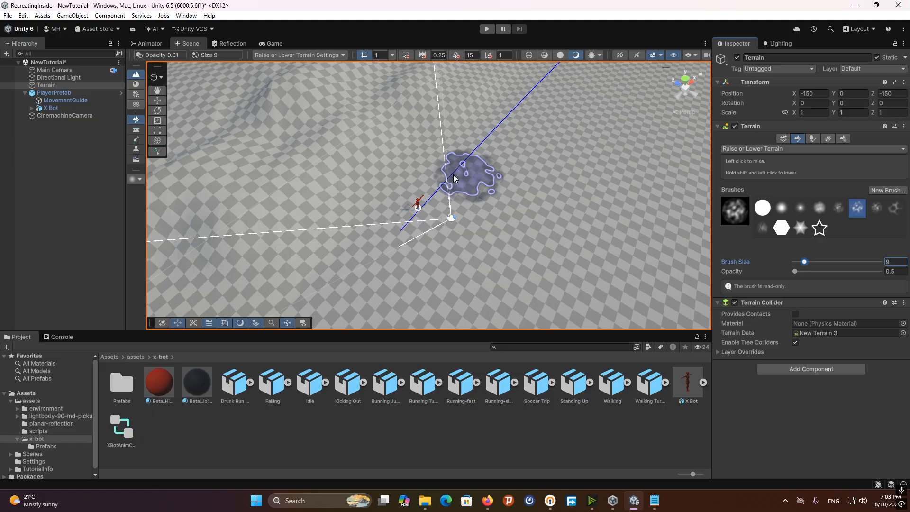
mouse_move(465, 172)
right_mouse_down()
mouse_move(342, 197)
mouse_move(497, 175)
mouse_move(442, 187)
right_mouse_up()
left_click_drag(346, 193, 456, 185)
mouse_move(455, 186)
right_mouse_down()
mouse_move(437, 181)
mouse_move(473, 191)
right_mouse_up()
left_click_drag(479, 192, 613, 196)
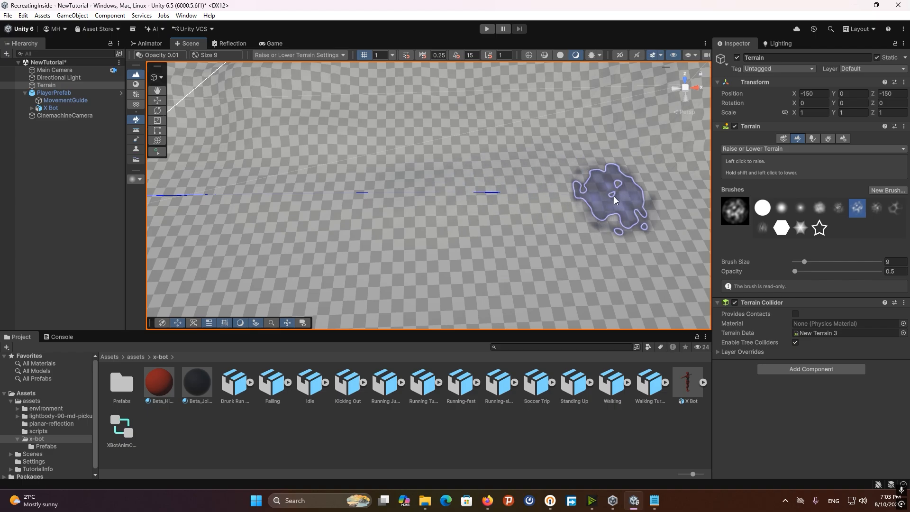
right_click_drag(550, 191, 613, 189)
mouse_move(474, 188)
right_mouse_down()
mouse_move(432, 175)
mouse_move(396, 127)
mouse_move(365, 137)
mouse_move(486, 136)
mouse_move(461, 286)
mouse_move(450, 285)
right_mouse_up()
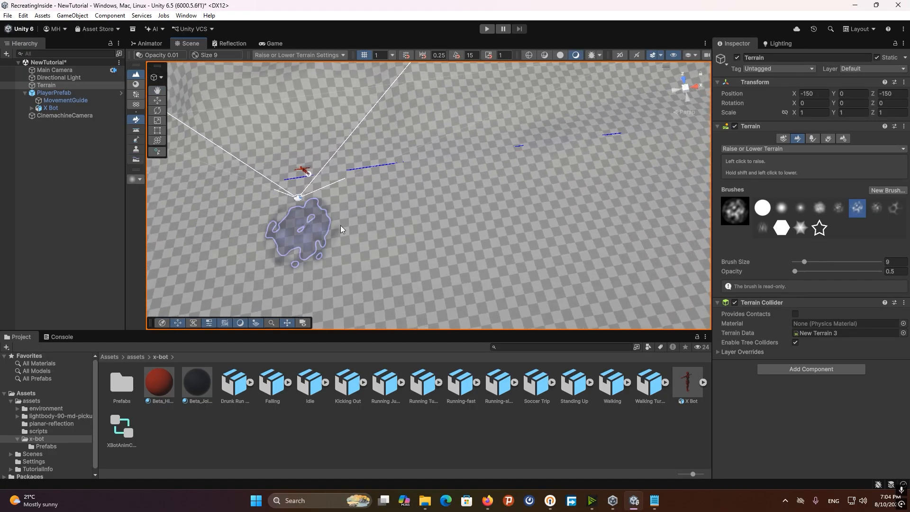
Set the brush opacity to 1.1 and raise rougher bumps on the ground beyond the character with the splatter-shaped brush
right_click_drag(646, 185, 558, 126)
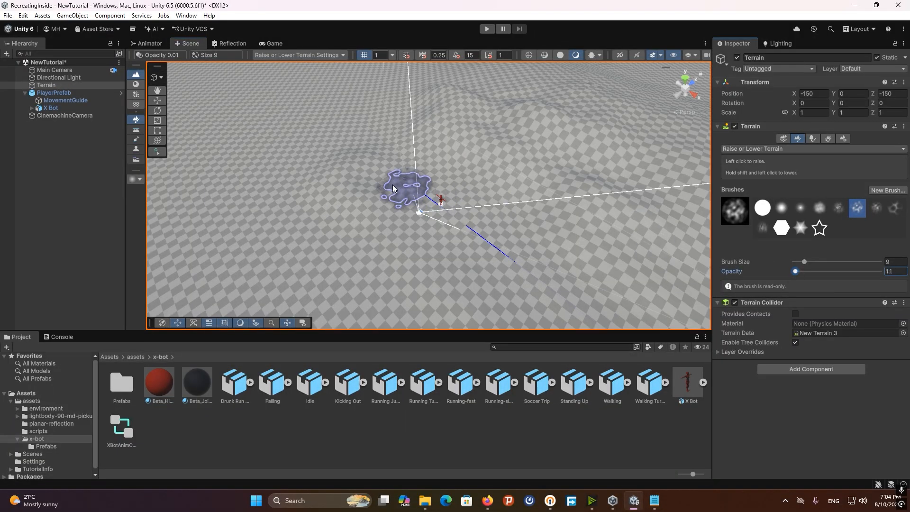
mouse_move(393, 184)
left_mouse_down()
mouse_move(391, 156)
mouse_move(308, 156)
left_mouse_up()
mouse_move(310, 163)
right_mouse_down()
mouse_move(480, 196)
mouse_move(462, 241)
right_mouse_up()
key("w")
mouse_move(472, 206)
right_mouse_down()
mouse_move(487, 178)
mouse_move(479, 161)
right_mouse_up()
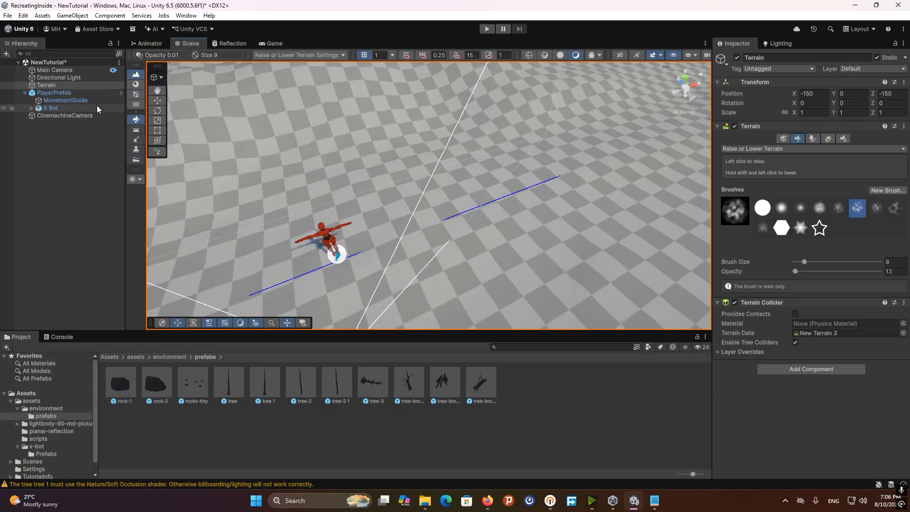
Switch the terrain to Paint Trees and add the tree 1 prefab from the environment prefabs folder as a paintable tree
left_click(159, 100)
mouse_move(360, 187)
right_mouse_down()
mouse_move(436, 158)
mouse_move(403, 201)
right_mouse_up()
key("s")
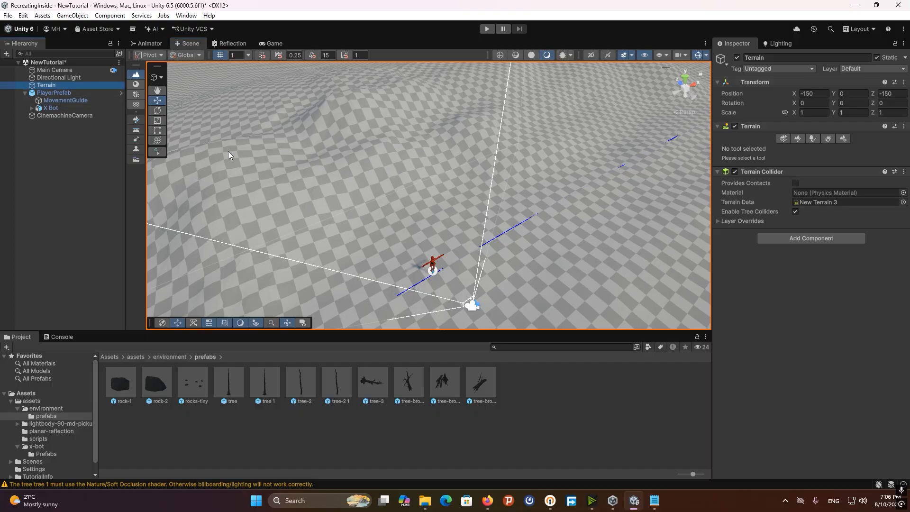
left_click(812, 138)
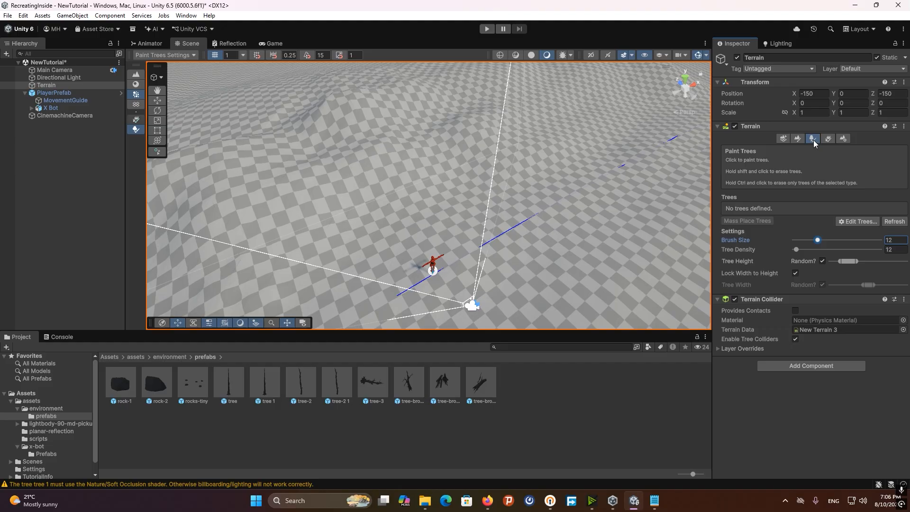
left_click(858, 220)
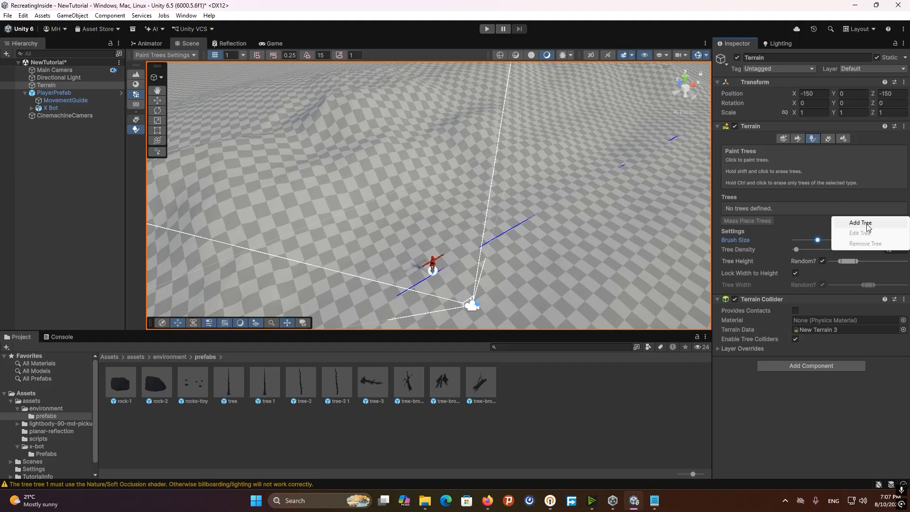
left_click(860, 223)
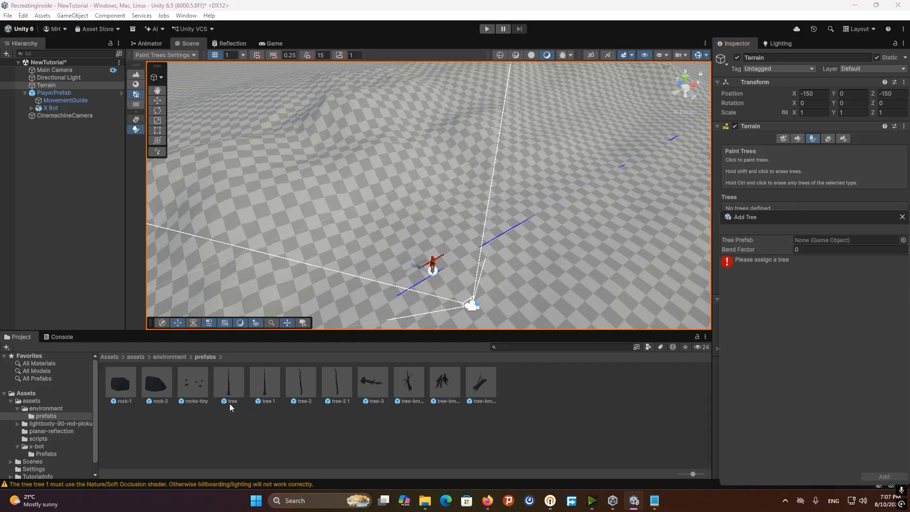
left_click(49, 410)
left_click(50, 416)
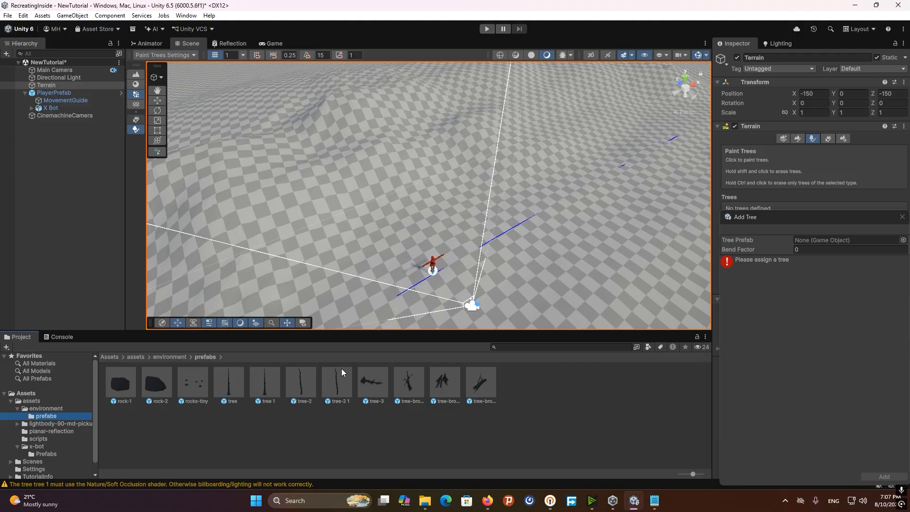
left_click_drag(260, 390, 806, 243)
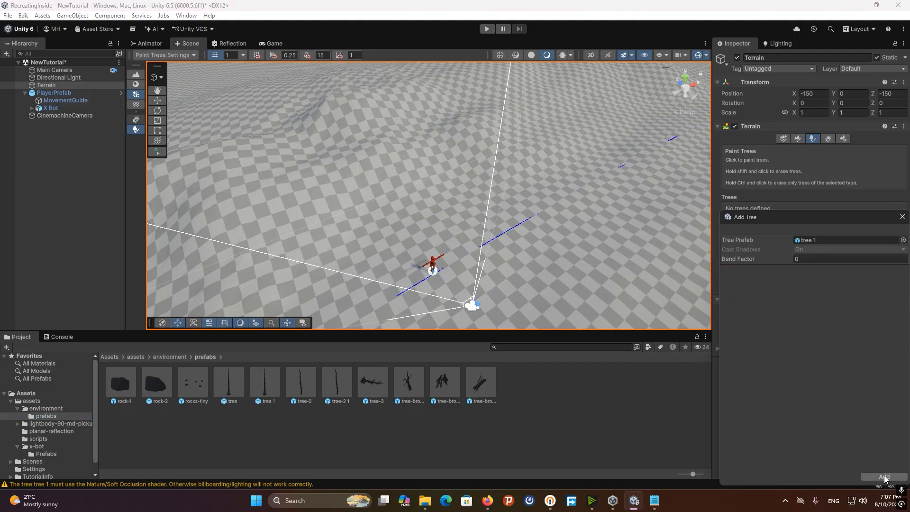
left_click(885, 477)
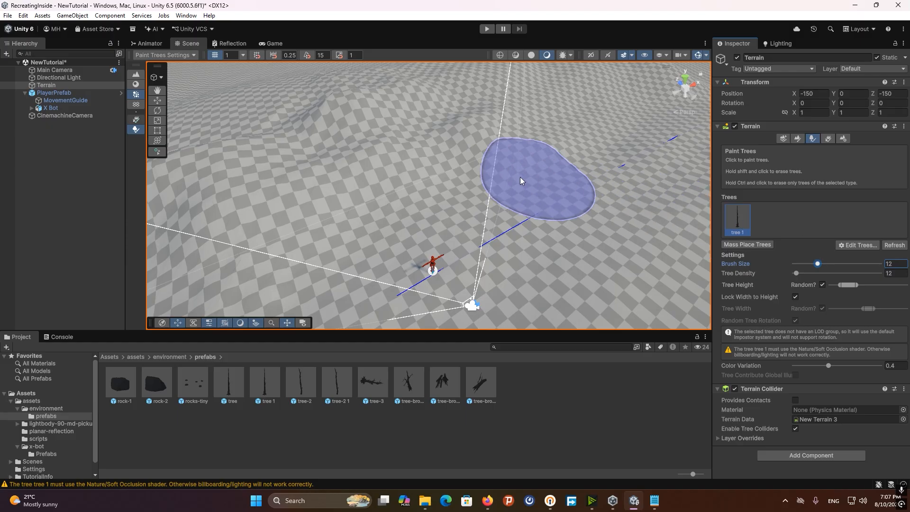
Try painting tree 1 over the hills behind the character with brush size 12 and tree density 12, and undo it
left_click_drag(463, 157, 464, 155, "alt")
right_click_drag(450, 155, 451, 151)
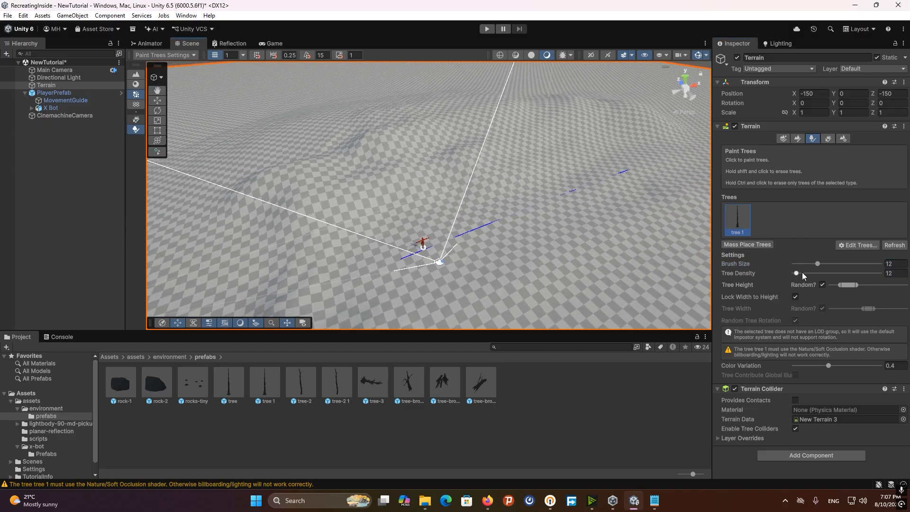
mouse_move(536, 138)
left_mouse_down()
mouse_move(328, 209)
mouse_move(507, 138)
mouse_move(589, 128)
mouse_move(382, 186)
left_mouse_up()
key("w")
right_click_drag(418, 185, 434, 174)
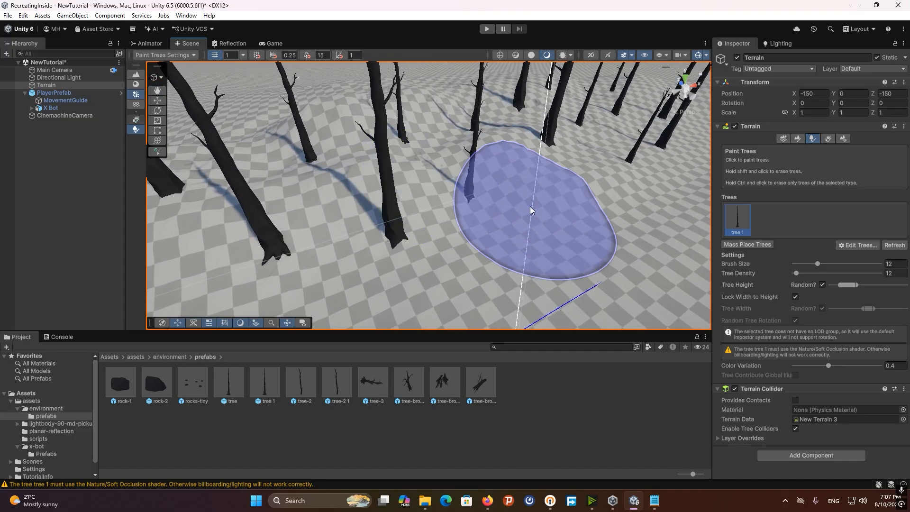
key("ctrl+z")
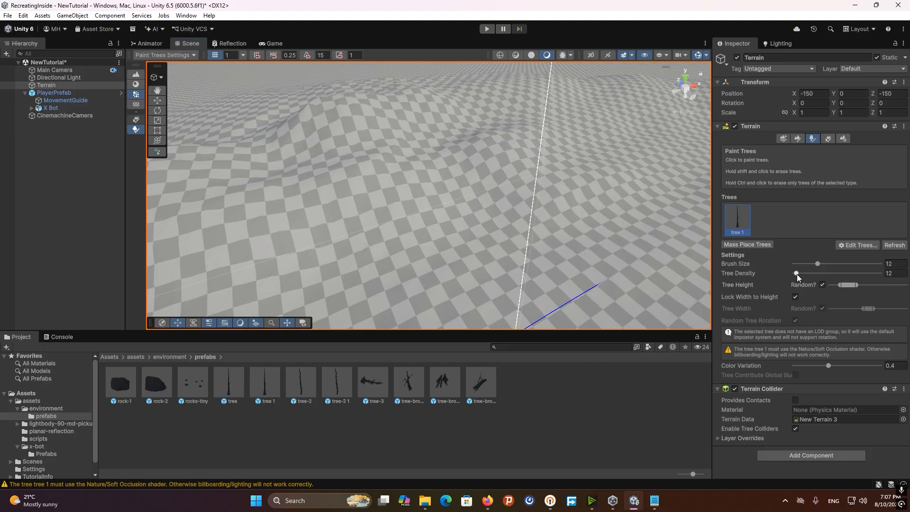
Set the tree density to 46, try painting trees over the hills again, and undo the stroke
left_click_drag(796, 273, 823, 281)
key("s")
right_click_drag(514, 187, 516, 172)
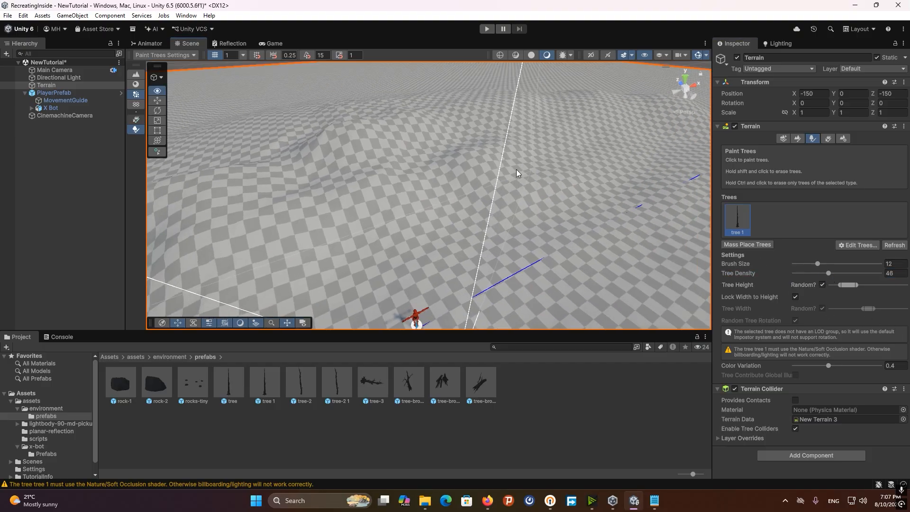
mouse_move(531, 160)
left_mouse_down()
mouse_move(404, 176)
mouse_move(469, 174)
left_mouse_up()
key("ctrl+z")
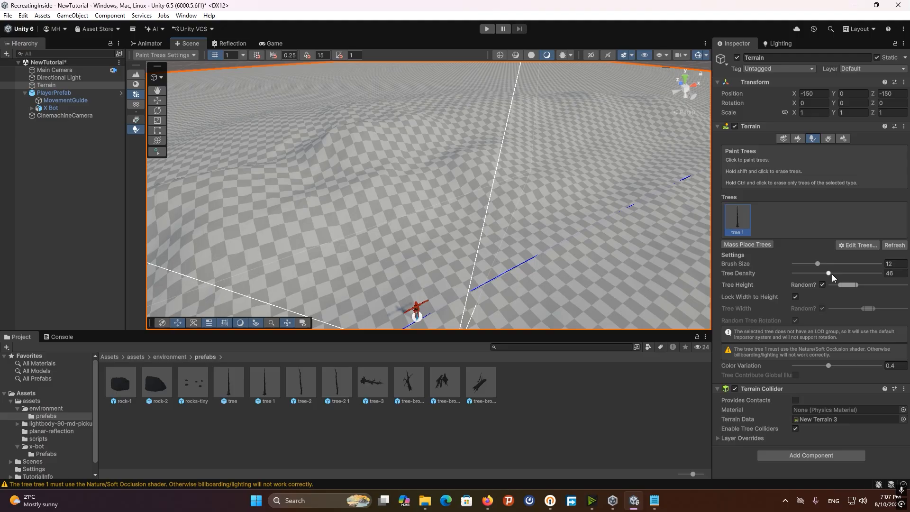
Set the tree density to 83, try a dense stroke of trees behind the character, and undo it
mouse_move(559, 173)
left_mouse_down()
mouse_move(471, 166)
mouse_move(304, 254)
mouse_move(614, 117)
mouse_move(325, 225)
mouse_move(476, 179)
left_mouse_up()
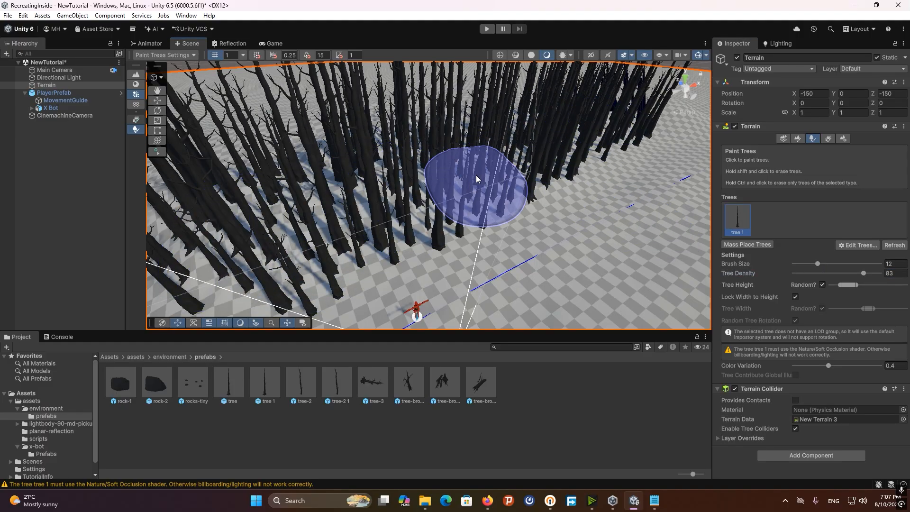
key("ctrl+z")
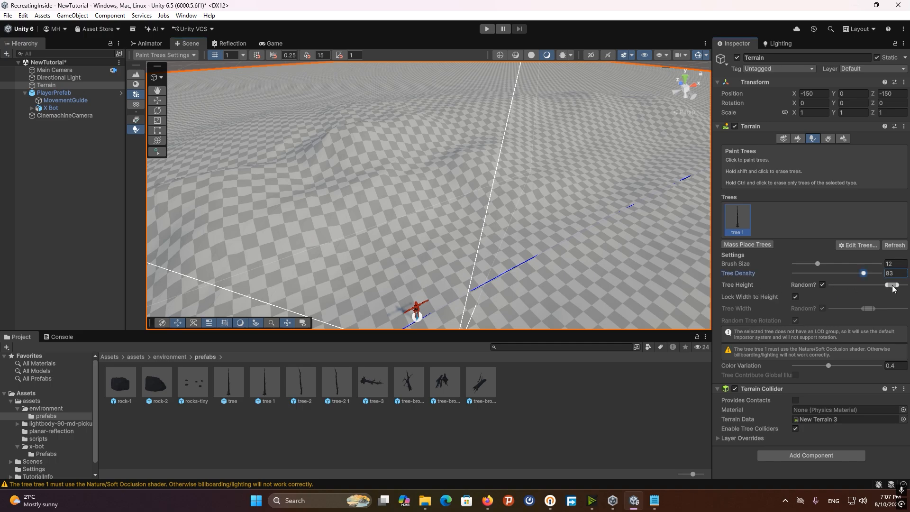
Try painting trees behind the character with a much greater random tree height, and undo the stroke
left_click_drag(503, 160, 287, 201)
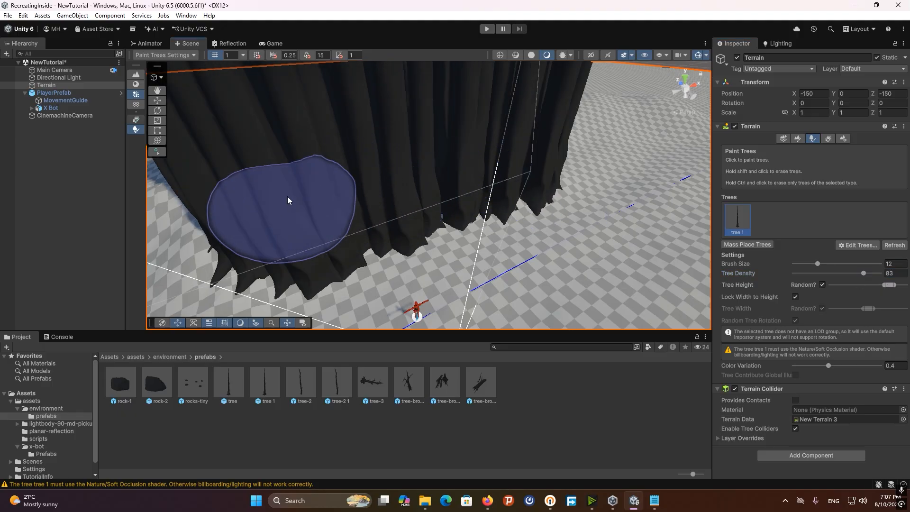
mouse_move(592, 205)
right_mouse_down()
mouse_move(556, 124)
mouse_move(575, 179)
mouse_move(575, 135)
mouse_move(673, 270)
mouse_move(772, 350)
right_mouse_up()
key("ctrl+z")
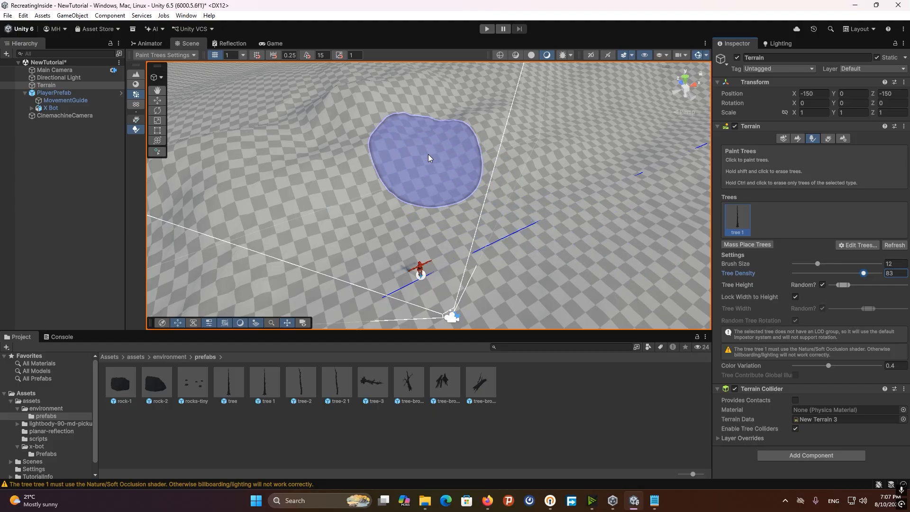
Try a stroke of trees across the hillside behind the character at the current density, and undo it
left_click_drag(428, 156, 314, 213)
key("ctrl+z")
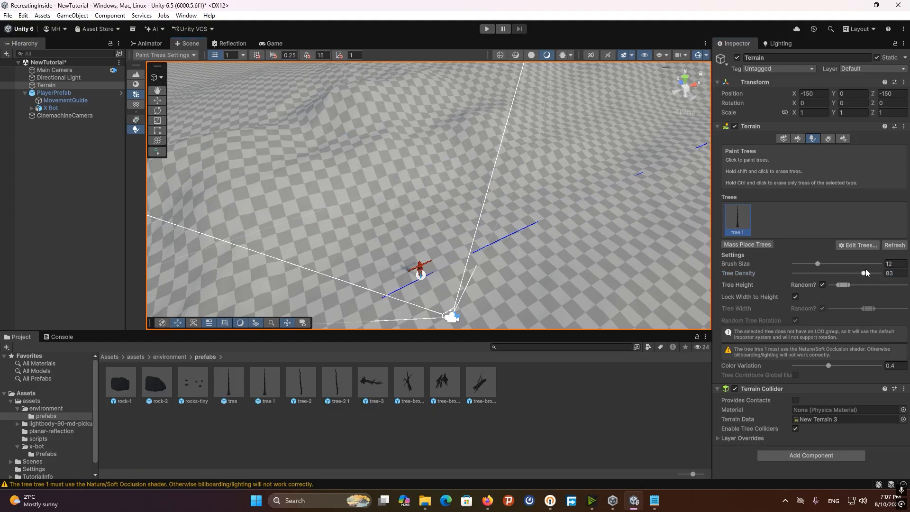
Set the tree density to 24, try painting trees behind the character, check them in the game view, and undo the painting
left_click_drag(863, 273, 814, 274)
mouse_move(498, 141)
left_mouse_down()
mouse_move(315, 180)
mouse_move(349, 153)
left_mouse_up()
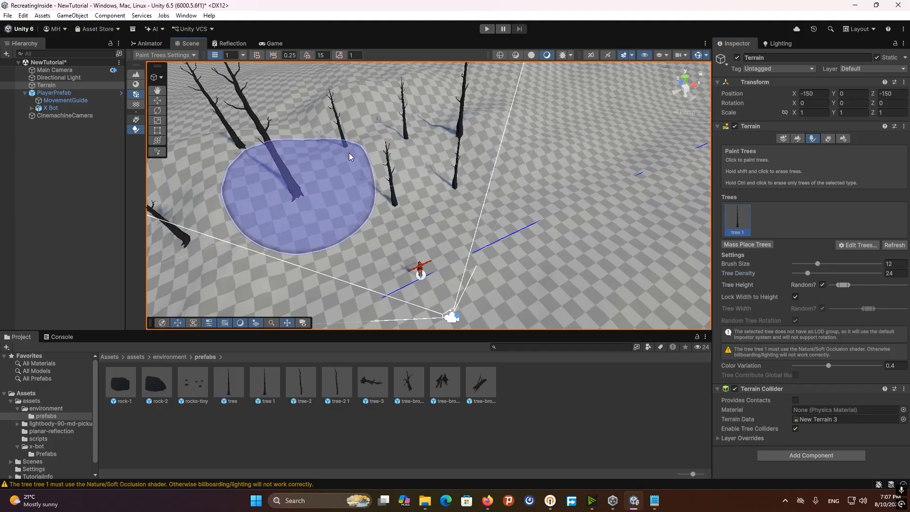
left_click(274, 44)
left_click(191, 43)
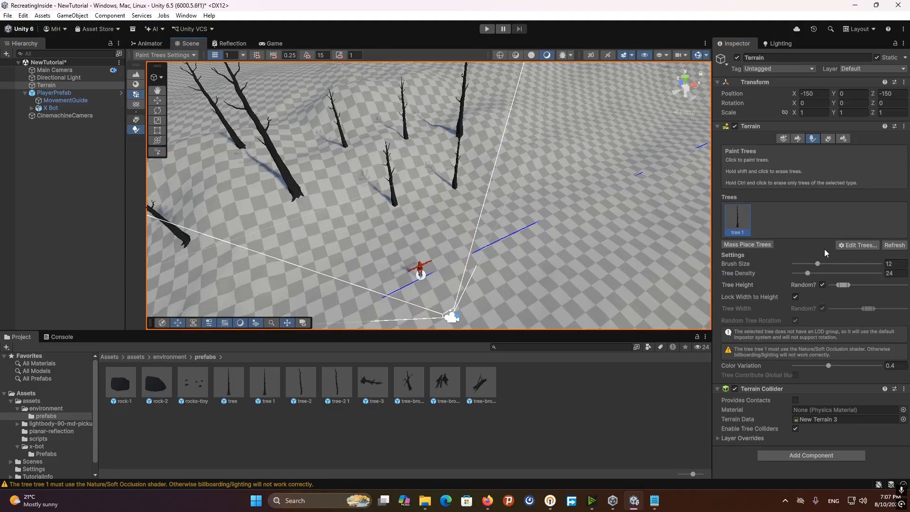
key("ctrl+z")
key("ctrl+z")
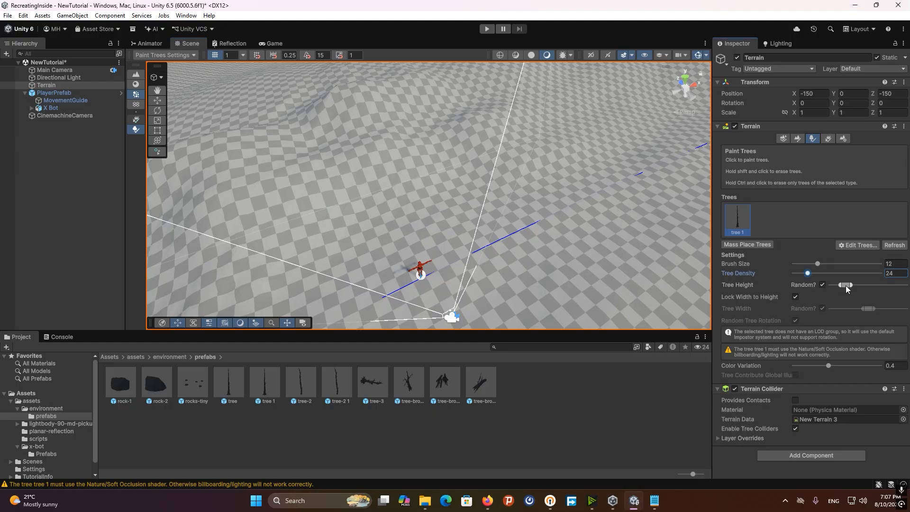
Raise the random tree height range slightly and paint tree 1 over the hills behind and around the character
left_click_drag(247, 218, 392, 148)
right_click_drag(392, 149, 497, 142)
left_click_drag(498, 142, 569, 130)
scroll(568, 130, "down", 3)
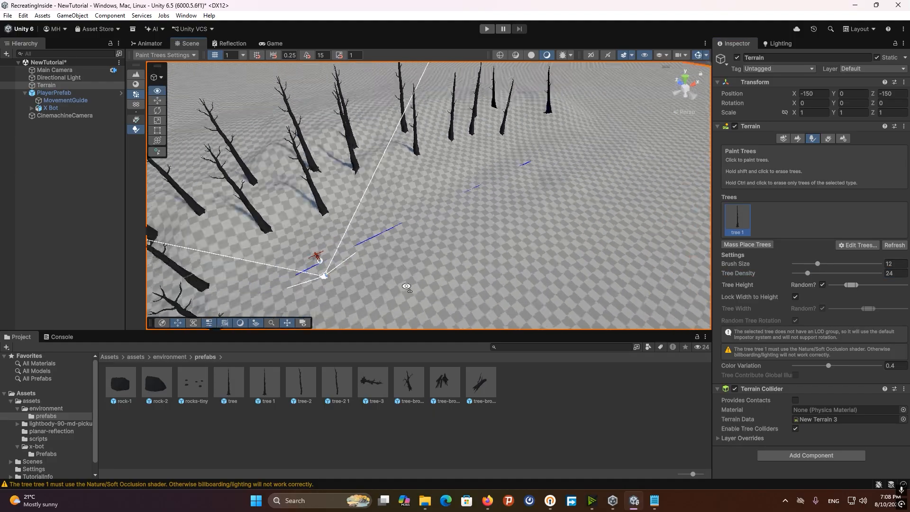
left_click_drag(389, 284, 601, 165)
right_click_drag(328, 170, 453, 223)
scroll(512, 246, "down", 4)
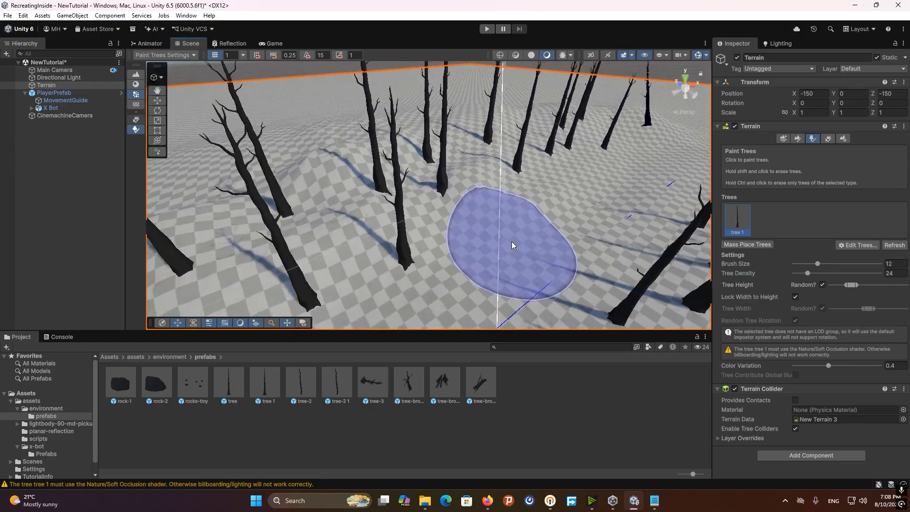
Raise the random tree height range further and paint more trees across the hills behind the character
scroll(512, 246, "up", 2)
left_click_drag(850, 285, 863, 288)
scroll(663, 189, "down", 3)
right_click_drag(662, 189, 442, 158)
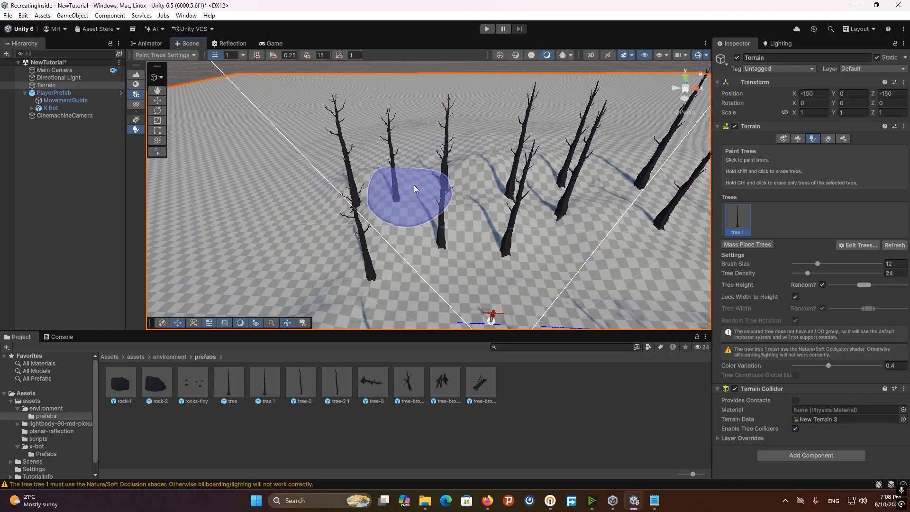
right_click_drag(414, 189, 507, 185)
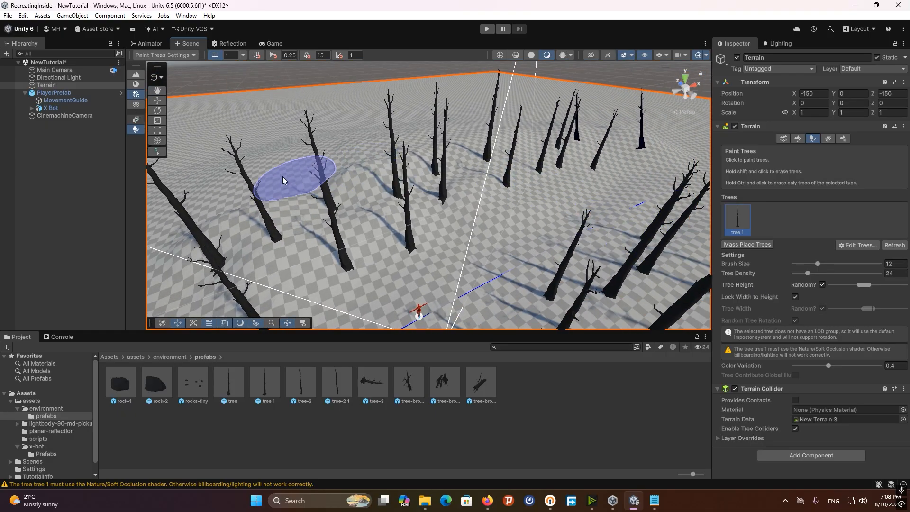
left_click_drag(244, 213, 559, 140)
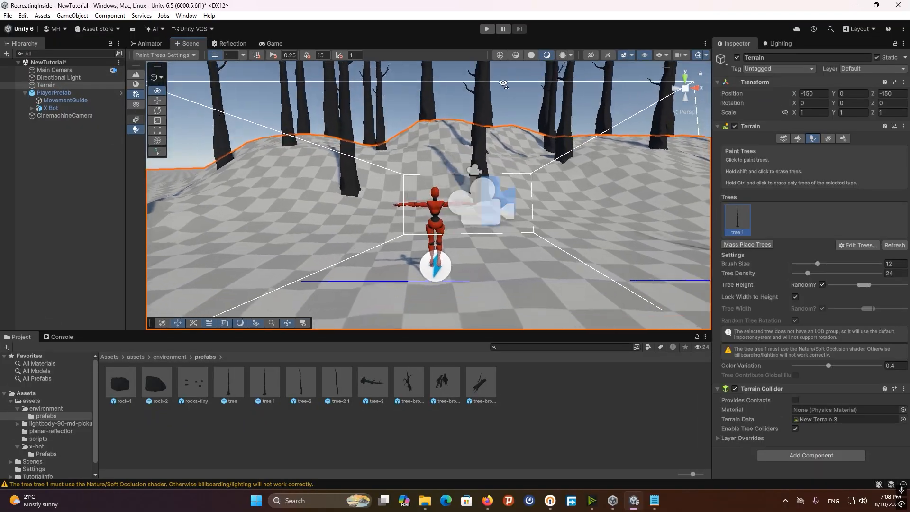
Switch the terrain to painting details and start a new grass texture with grass-1 as its detail texture
key("w")
mouse_move(503, 83)
right_mouse_down()
mouse_move(509, 87)
mouse_move(484, 106)
mouse_move(471, 169)
mouse_move(430, 167)
right_mouse_up()
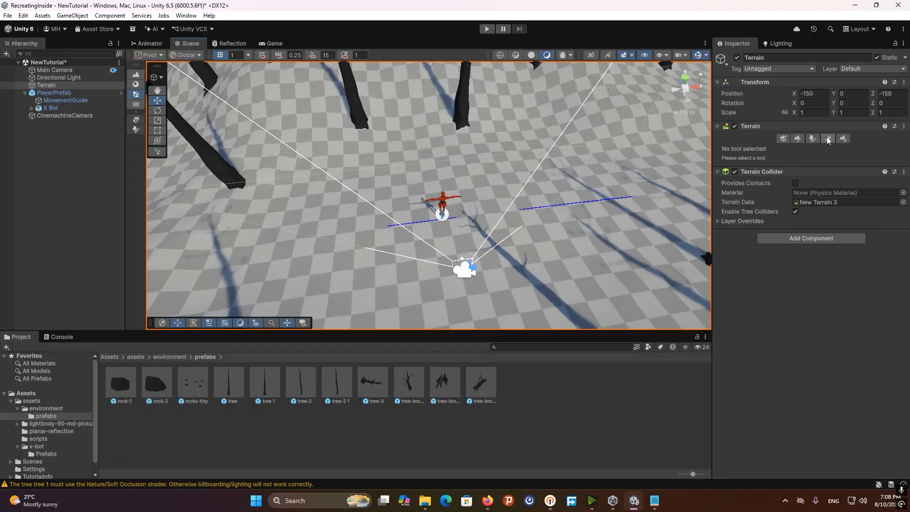
left_click(828, 138)
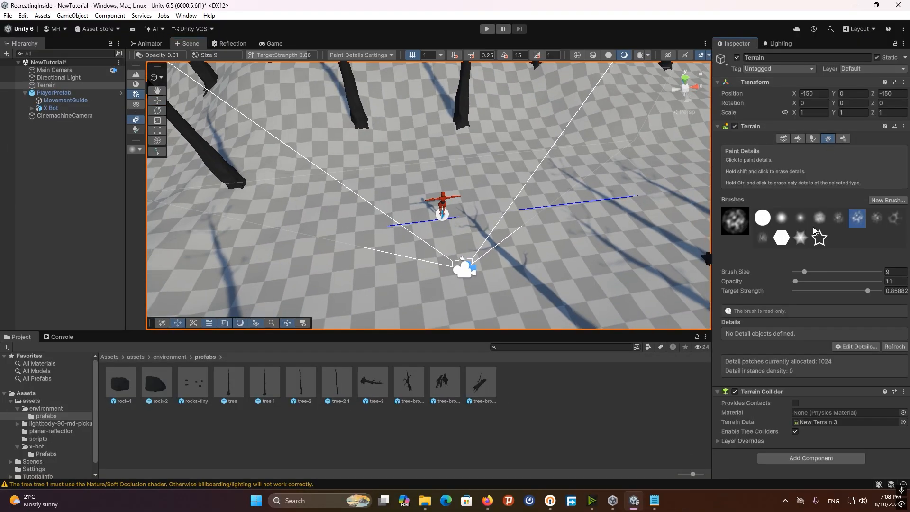
left_click(848, 344)
left_click(855, 364)
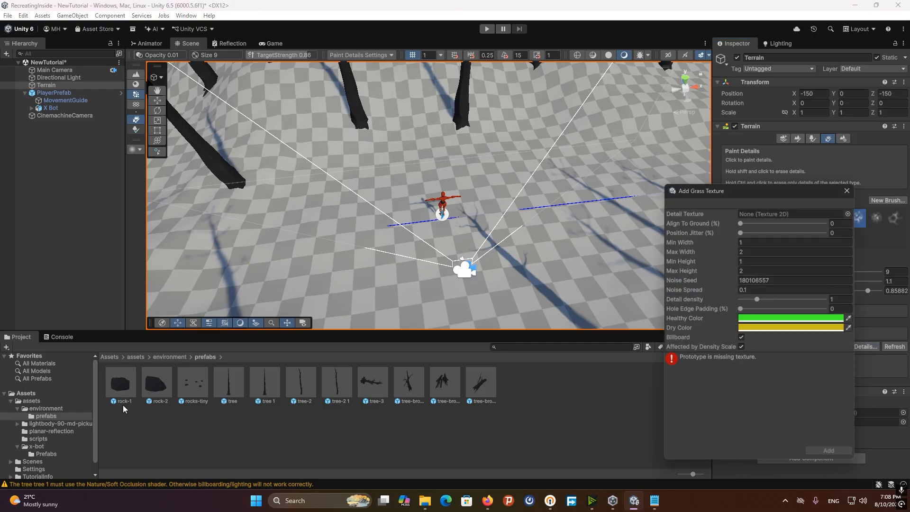
left_click(45, 408)
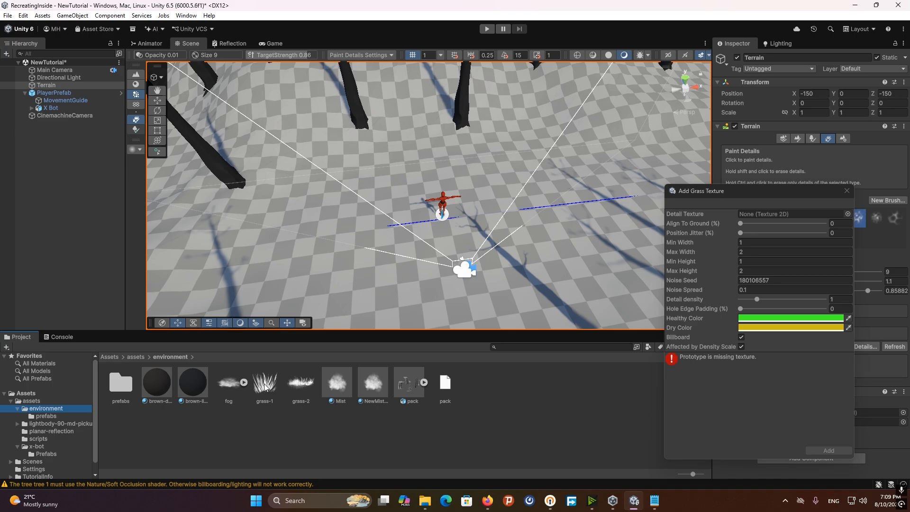
left_click_drag(265, 386, 756, 218)
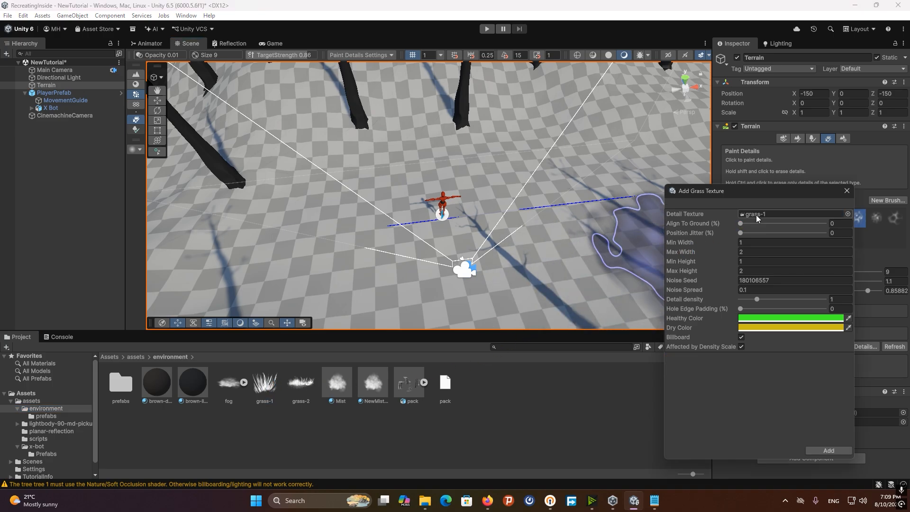
Set the grass texture's healthy color to 141313 and its dry color to 161615
right_click_drag(486, 207, 536, 134)
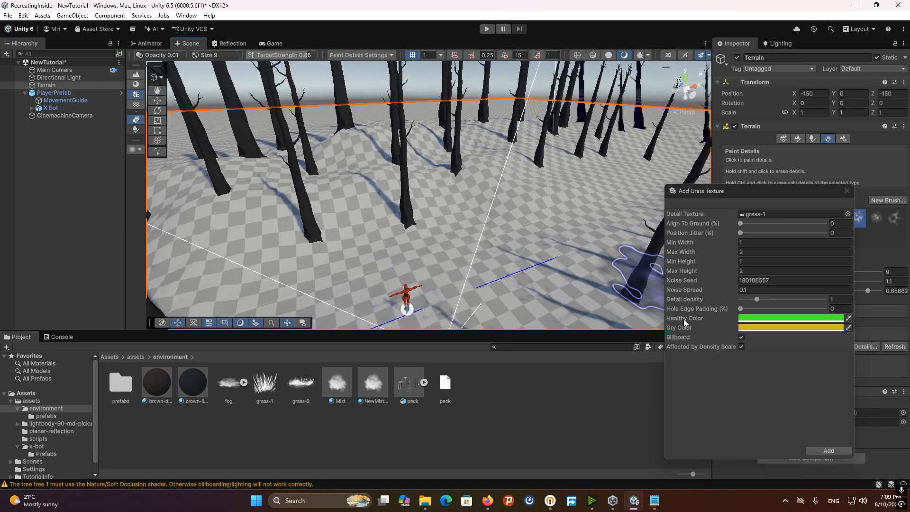
left_click(754, 317)
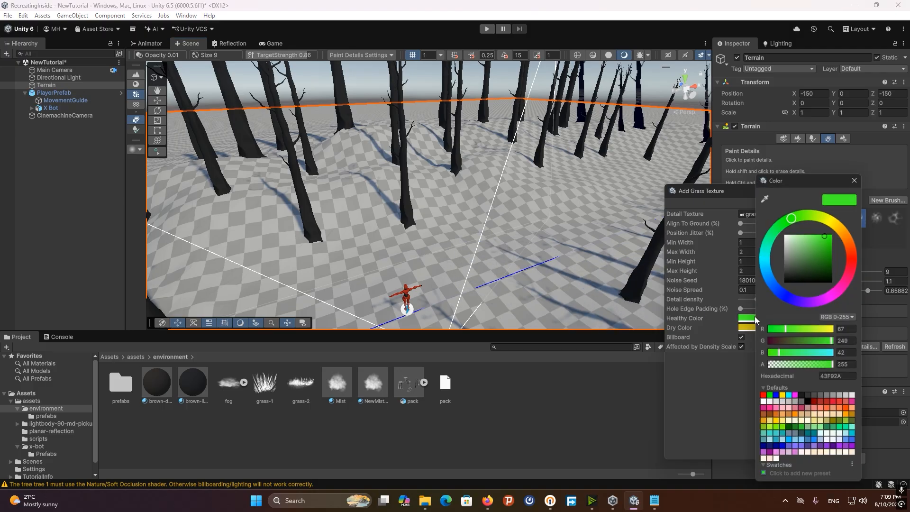
left_click(785, 273)
left_click_drag(786, 278, 772, 277)
left_click(745, 328)
left_click(741, 318)
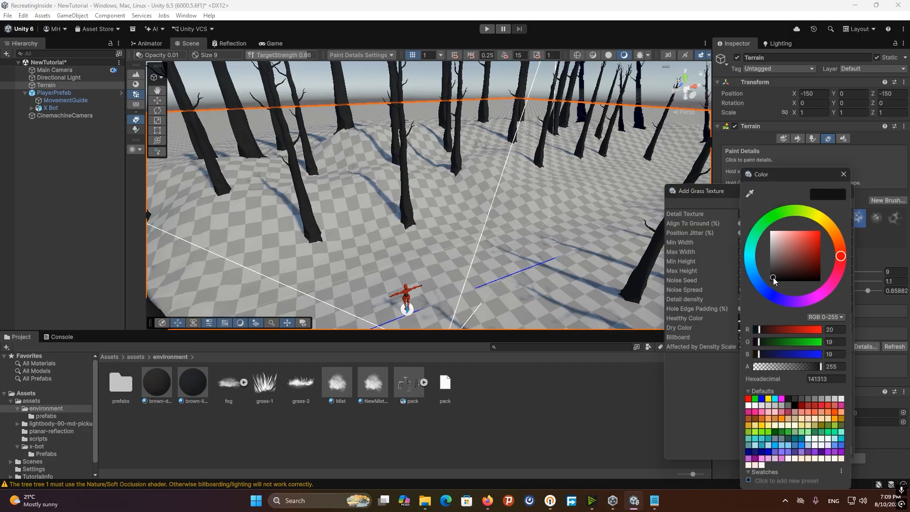
left_click(706, 379)
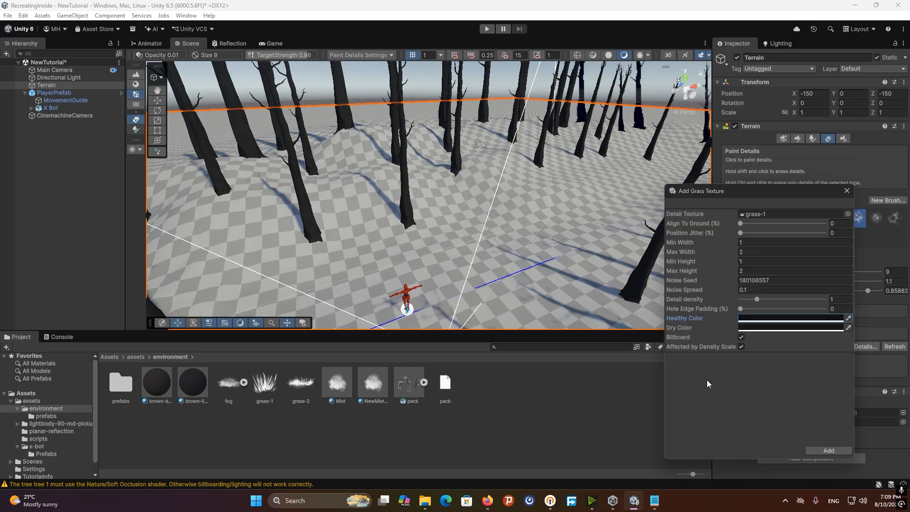
Set the grass texture's healthy color to the near-black blue 121214
left_click(760, 320)
mouse_move(796, 276)
left_mouse_down()
mouse_move(802, 268)
mouse_move(797, 277)
left_mouse_up()
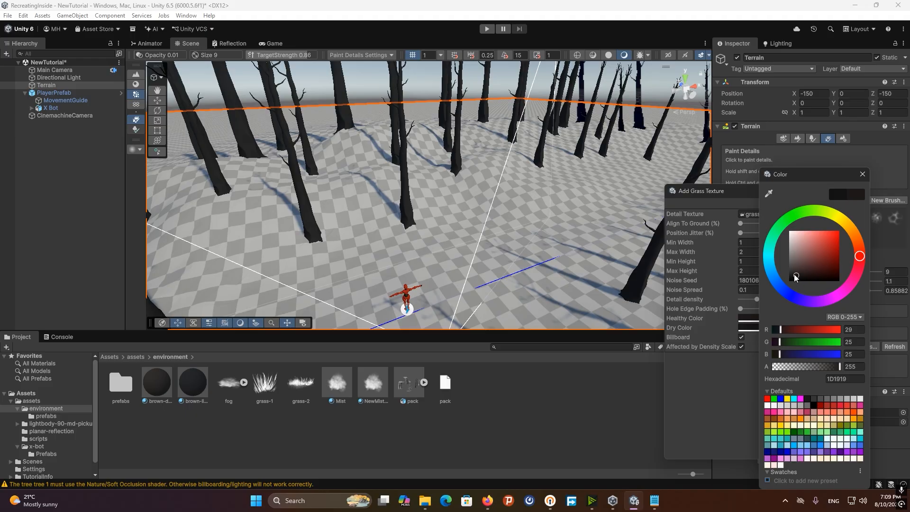
left_click(789, 292)
left_click_drag(797, 277, 796, 278)
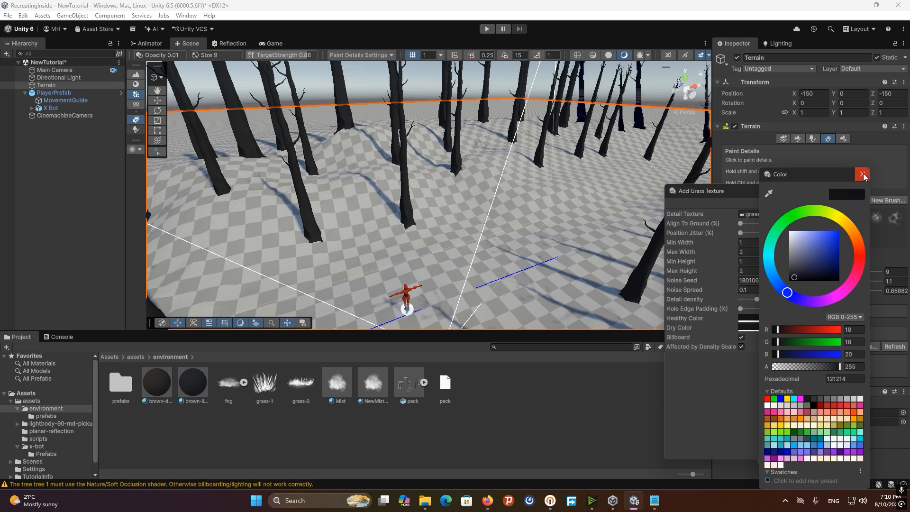
left_click(862, 175)
Copy the healthy color to the dry color and add the grass texture to the terrain details
left_click(803, 328)
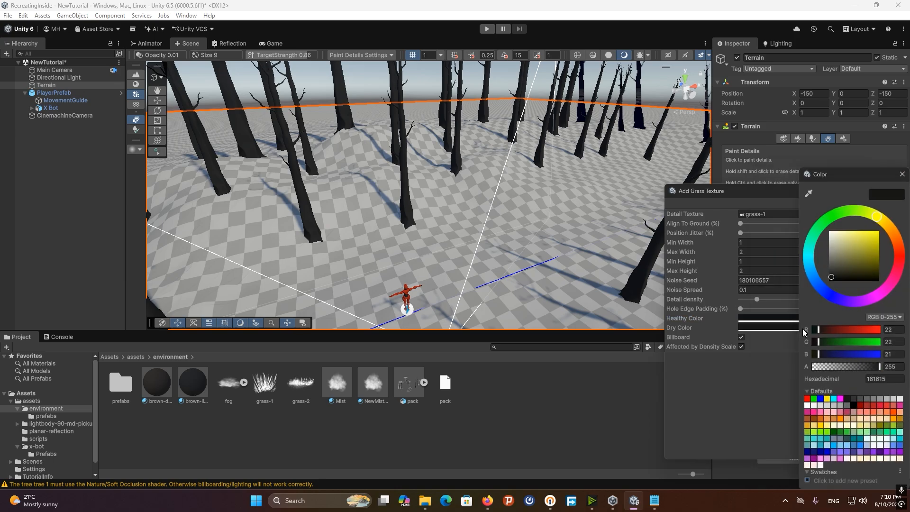
right_click(766, 317)
left_click(778, 323)
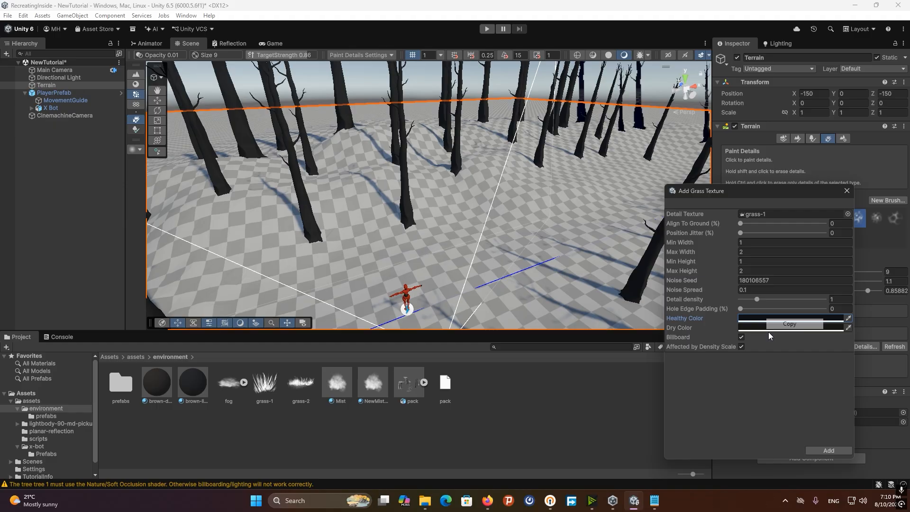
right_click(768, 327)
left_click(790, 344)
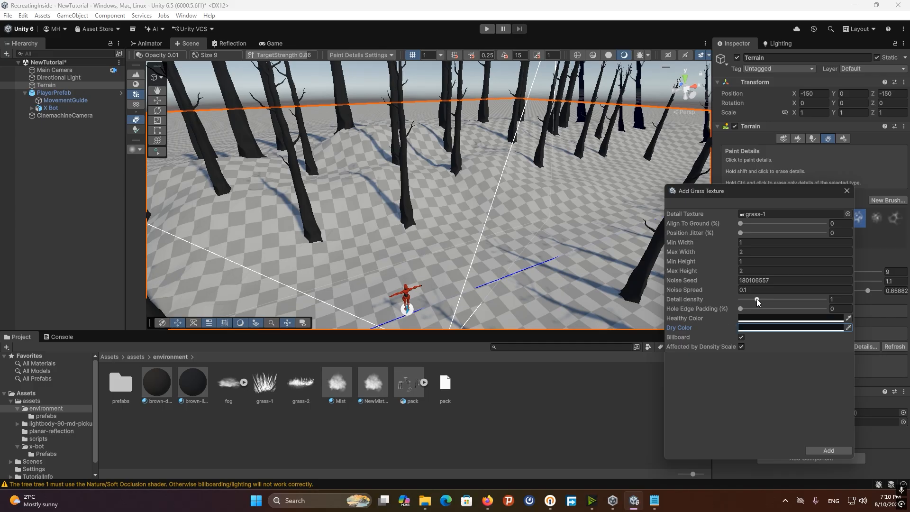
left_click(828, 451)
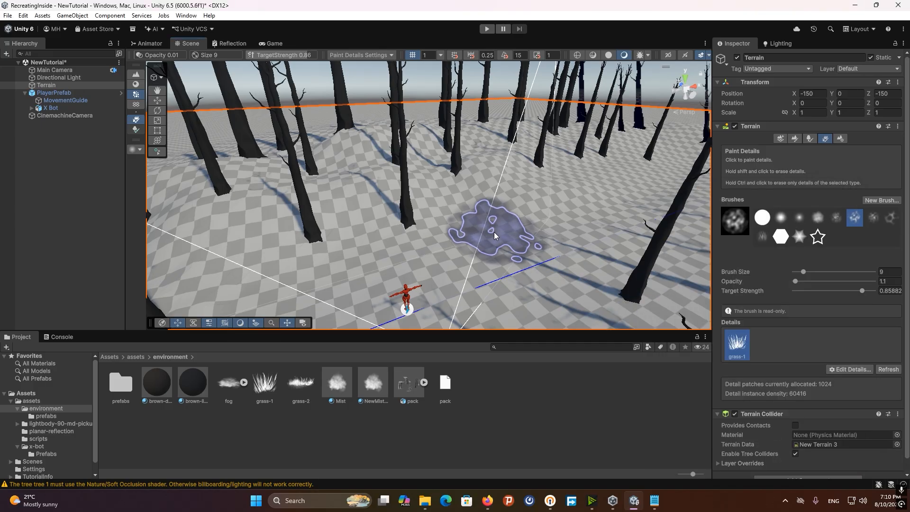
Paint grass-1 over the hills behind the character with brush size 9
mouse_move(482, 226)
right_mouse_down()
mouse_move(489, 217)
mouse_move(475, 218)
right_mouse_up()
mouse_move(462, 215)
left_mouse_down()
mouse_move(348, 226)
mouse_move(544, 179)
mouse_move(246, 260)
mouse_move(590, 183)
mouse_move(458, 226)
mouse_move(331, 228)
mouse_move(427, 226)
left_mouse_up()
mouse_move(427, 226)
right_mouse_down()
mouse_move(457, 229)
mouse_move(416, 225)
mouse_move(405, 187)
mouse_move(417, 189)
right_mouse_up()
key("s")
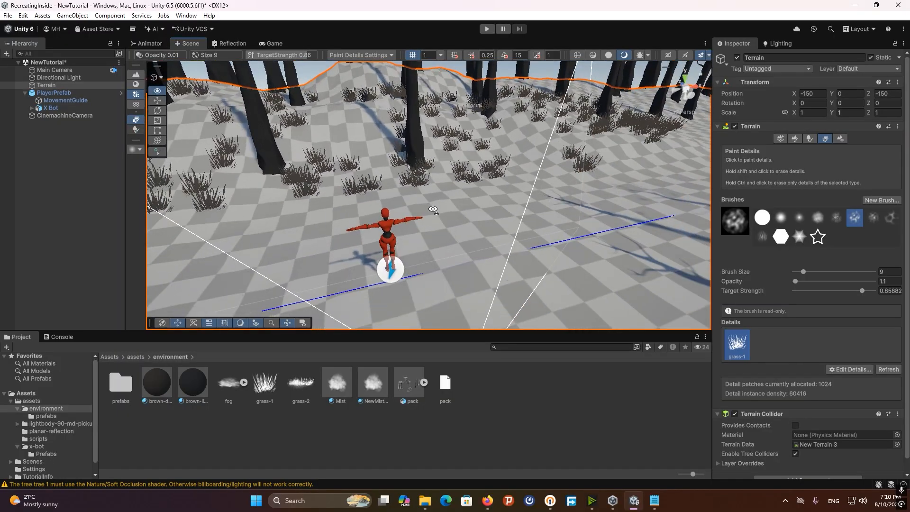
middle_click_drag(417, 189, 462, 237)
mouse_move(587, 267)
right_mouse_down()
mouse_move(539, 244)
mouse_move(518, 254)
right_mouse_up()
Set the detail density of the grass-1 detail to 2.24 and check the grass in the game view
left_click(853, 369)
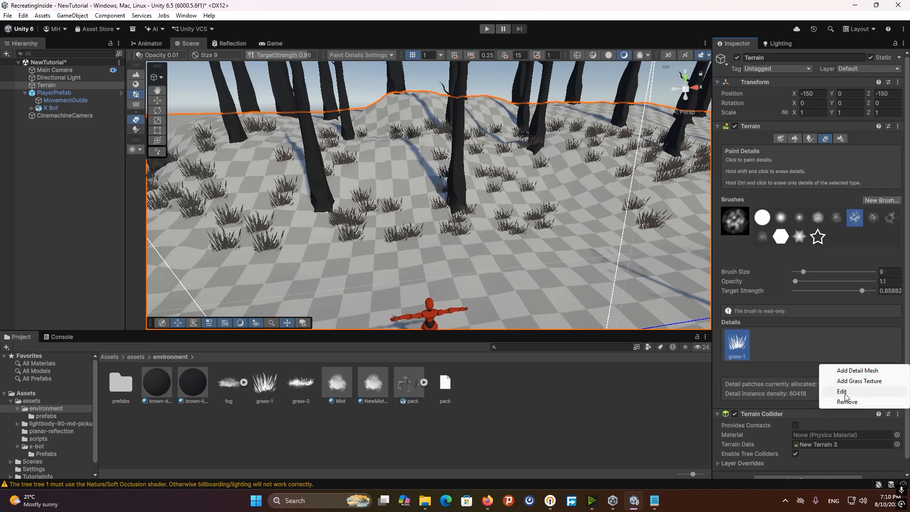
left_click(844, 392)
left_click_drag(758, 300, 777, 302)
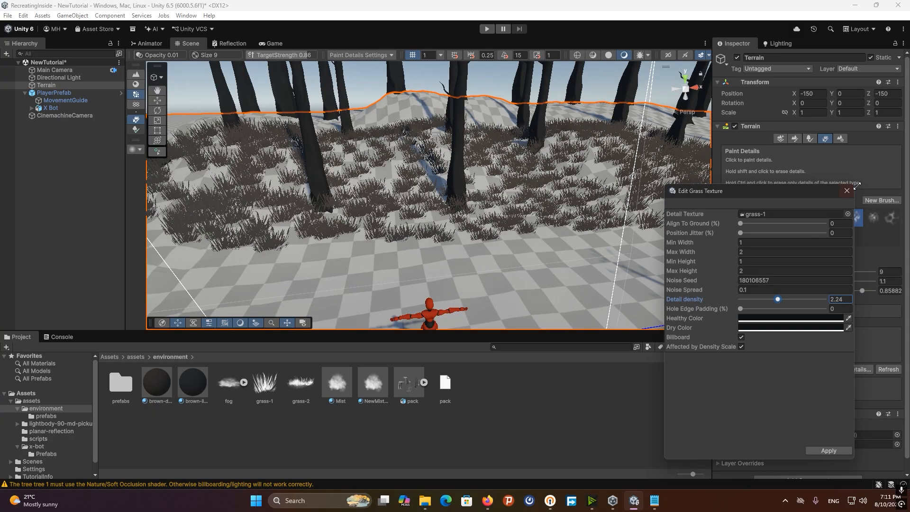
left_click(847, 192)
left_click(273, 43)
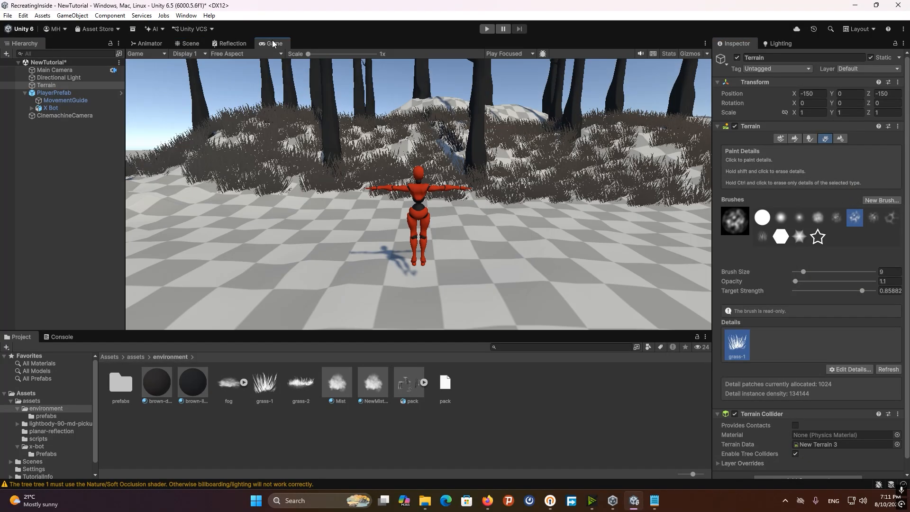
left_click(186, 45)
Extend the painted grass-1 across the rest of the hills and ground among the trees behind the character
mouse_move(363, 187)
right_mouse_down()
mouse_move(367, 256)
mouse_move(427, 252)
mouse_move(428, 189)
mouse_move(418, 203)
mouse_move(360, 182)
right_mouse_up()
mouse_move(360, 182)
left_mouse_down()
mouse_move(545, 188)
mouse_move(504, 201)
left_mouse_up()
right_click_drag(367, 180, 516, 152)
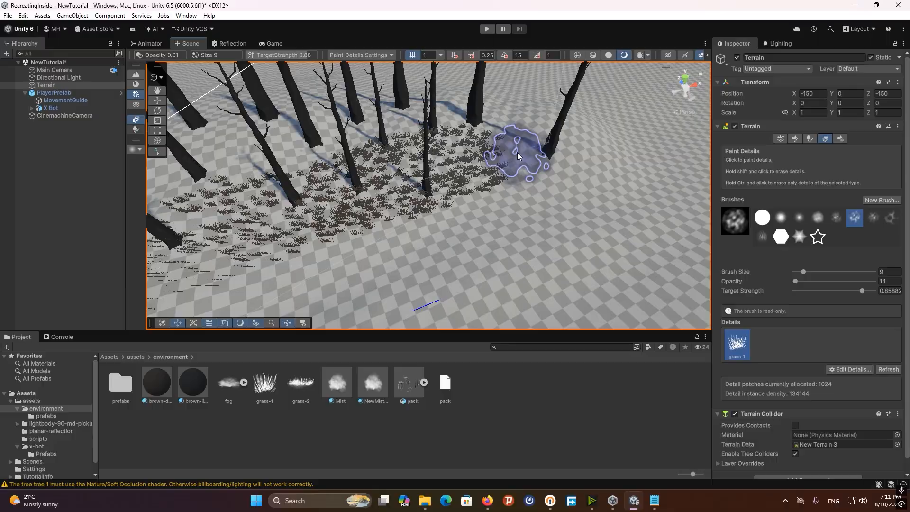
left_click_drag(517, 152, 537, 147)
right_click_drag(538, 147, 631, 142)
left_click_drag(630, 142, 229, 147)
mouse_move(230, 148)
right_mouse_down()
mouse_move(328, 158)
mouse_move(309, 148)
right_mouse_up()
left_click_drag(546, 143, 502, 148)
mouse_move(502, 148)
right_mouse_down()
mouse_move(381, 258)
mouse_move(459, 294)
mouse_move(450, 294)
right_mouse_up()
key("s")
mouse_move(374, 284)
left_mouse_down()
mouse_move(335, 294)
mouse_move(479, 204)
mouse_move(317, 294)
mouse_move(559, 161)
mouse_move(573, 194)
mouse_move(305, 298)
mouse_move(512, 201)
left_mouse_up()
key("w")
mouse_move(512, 202)
right_mouse_down()
mouse_move(469, 203)
mouse_move(396, 88)
right_mouse_up()
Start a second grass texture using grass-1, with width from 2 to 3 and height from 2 to 3
left_click(843, 370)
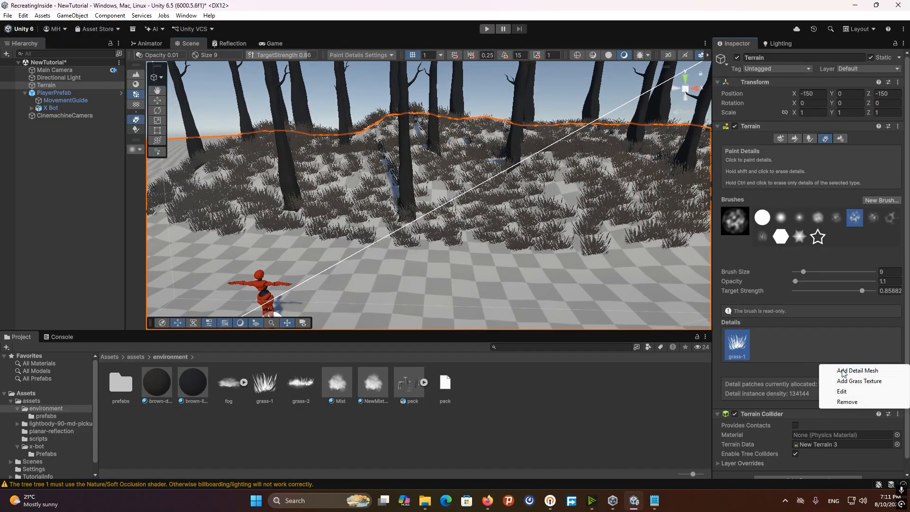
left_click(852, 382)
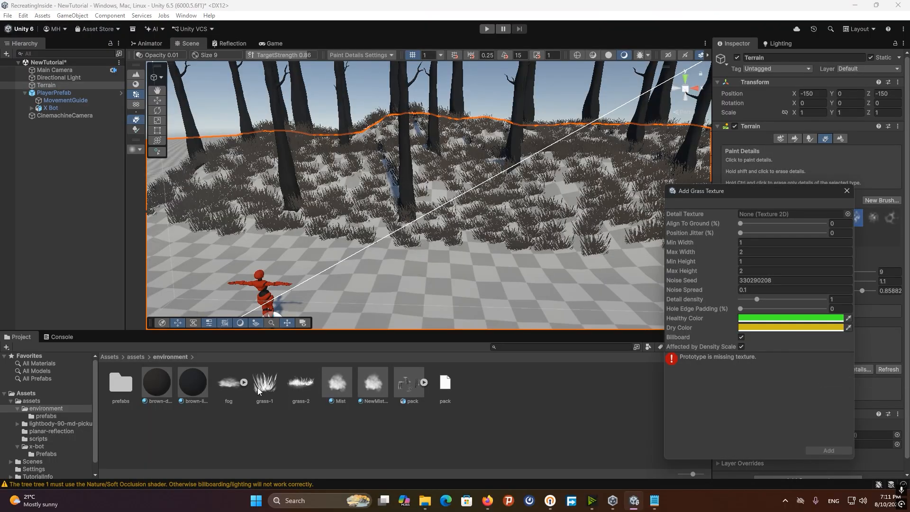
left_click_drag(257, 388, 765, 217)
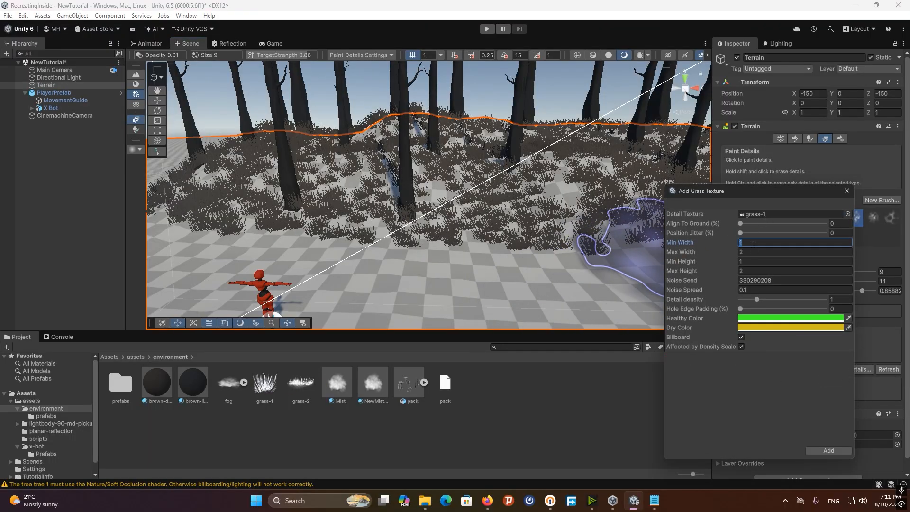
type("2")
key("Tab")
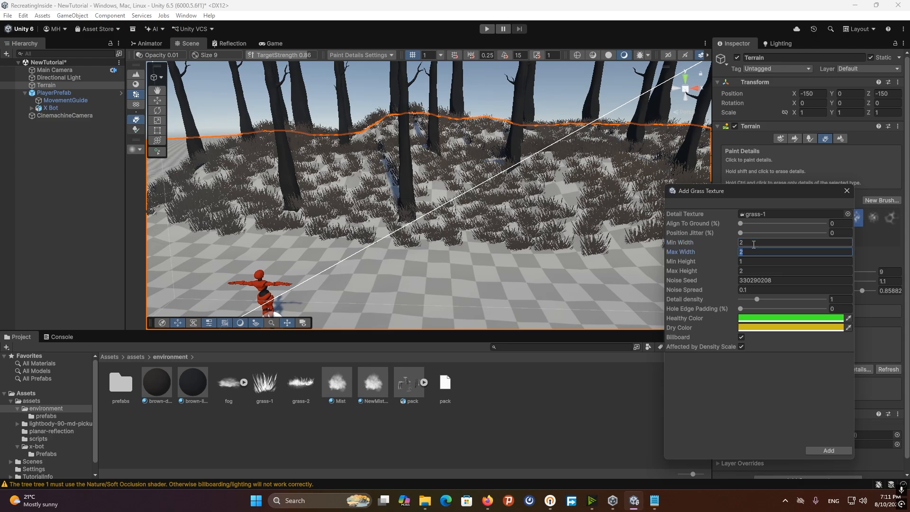
key("Tab")
type("2")
key("Tab")
type("3")
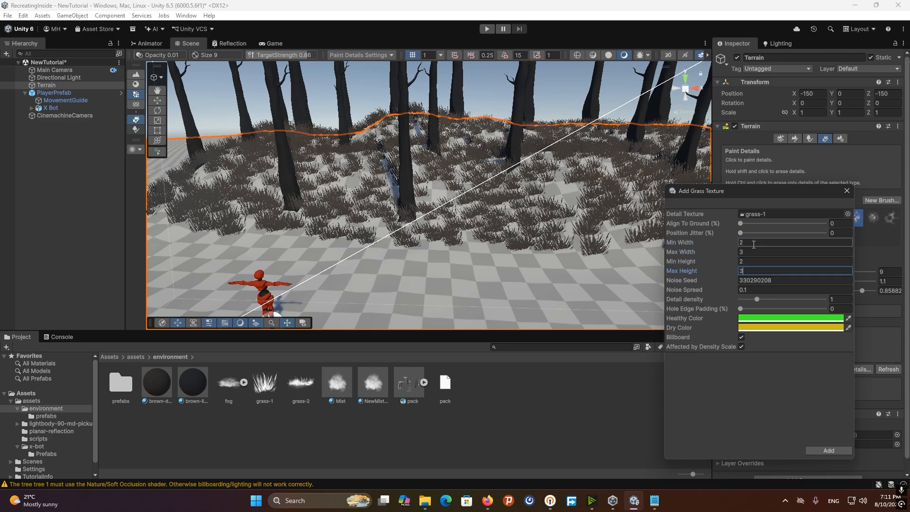
Paste the copied dark colour into the healthy and dry colours and add the second grass texture
right_click(753, 318)
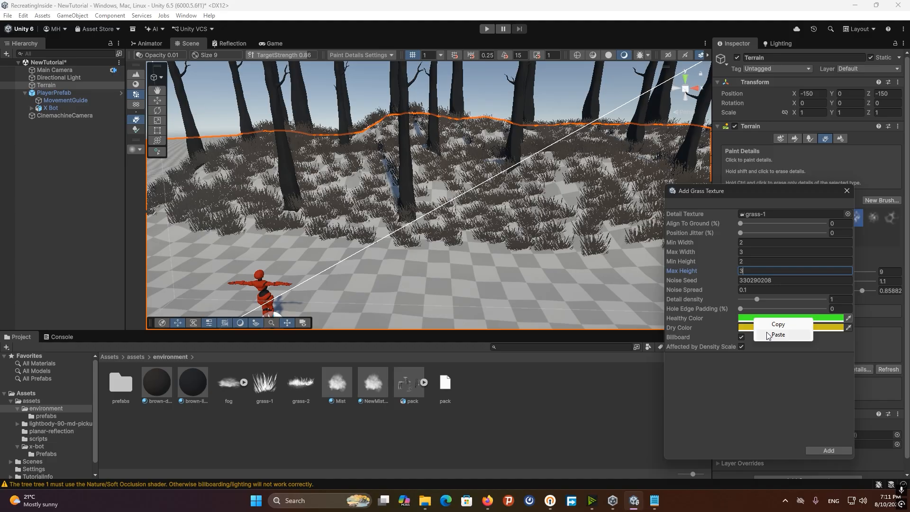
left_click(765, 334)
right_click(761, 328)
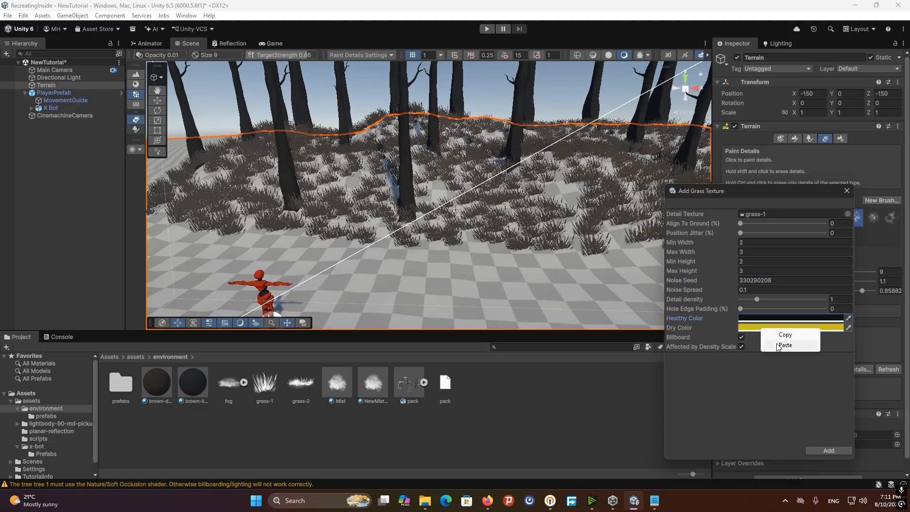
left_click(776, 344)
left_click(829, 450)
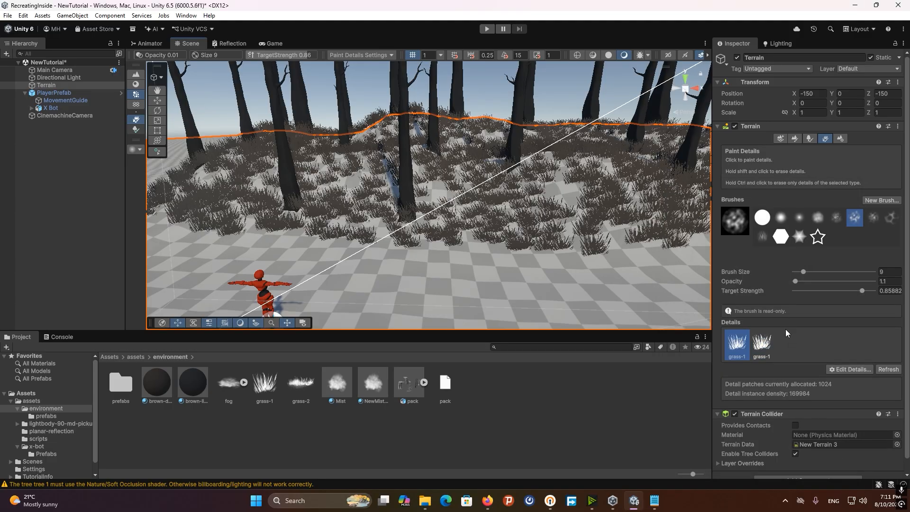
Select the second grass-1 detail and set its detail density to 1.93
left_click(763, 350)
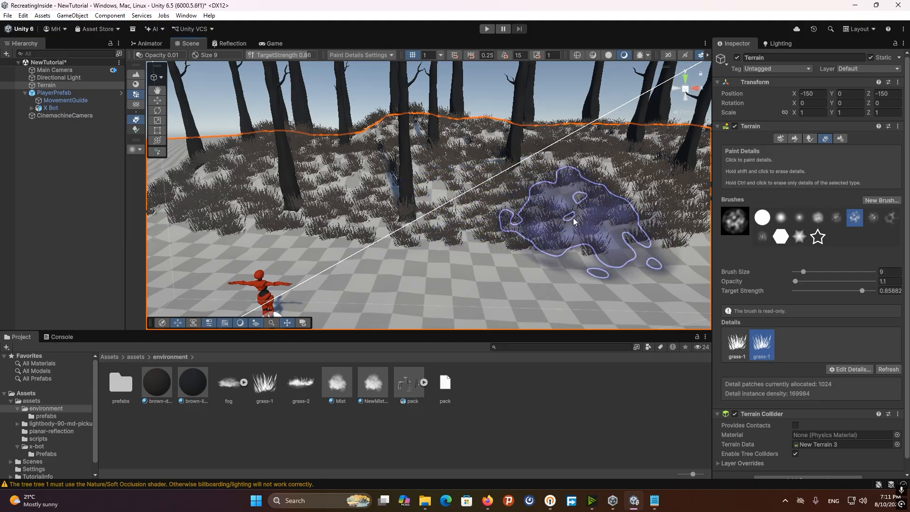
mouse_move(462, 201)
right_mouse_down()
mouse_move(480, 202)
mouse_move(476, 182)
mouse_move(459, 239)
mouse_move(446, 235)
mouse_move(432, 251)
right_mouse_up()
key("w")
key("s")
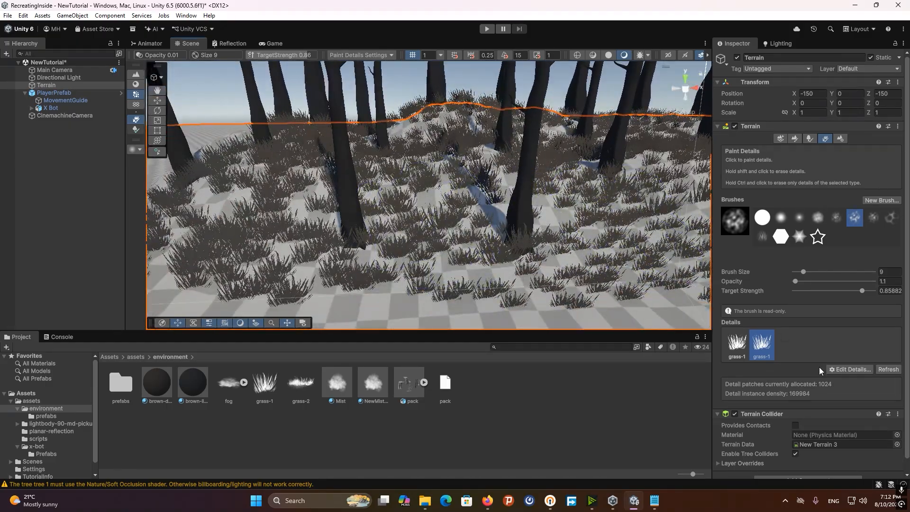
left_click(841, 371)
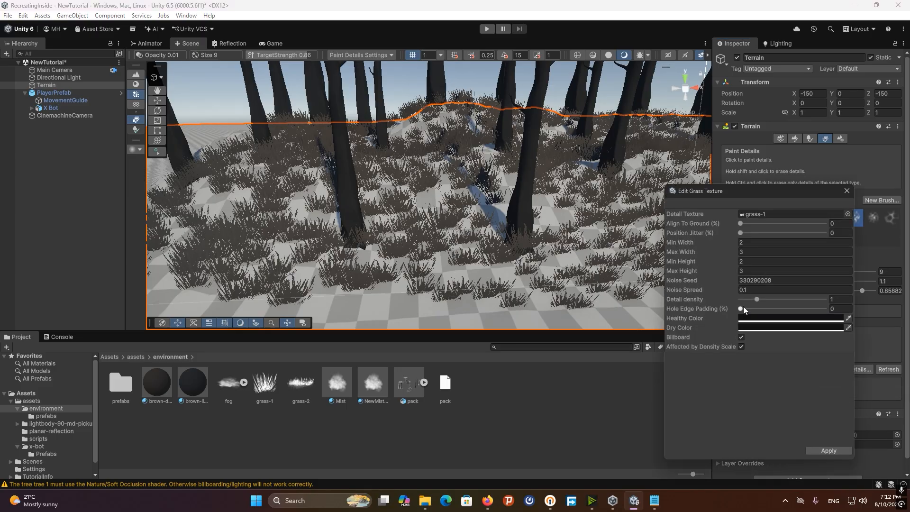
left_click_drag(755, 299, 772, 300)
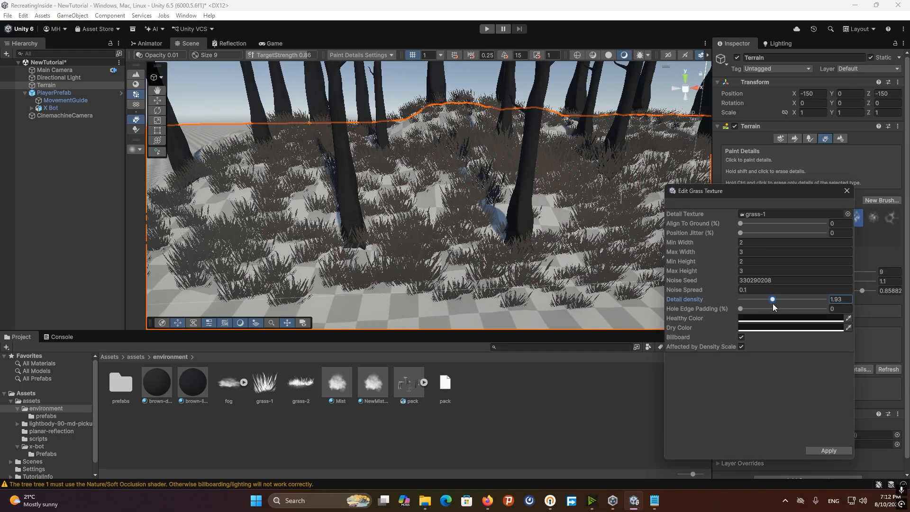
left_click(846, 190)
Examine the grass coverage on the hills and around the character from close up and from above
mouse_move(445, 180)
right_mouse_down()
mouse_move(417, 149)
mouse_move(436, 173)
right_mouse_up()
key("w")
key("s")
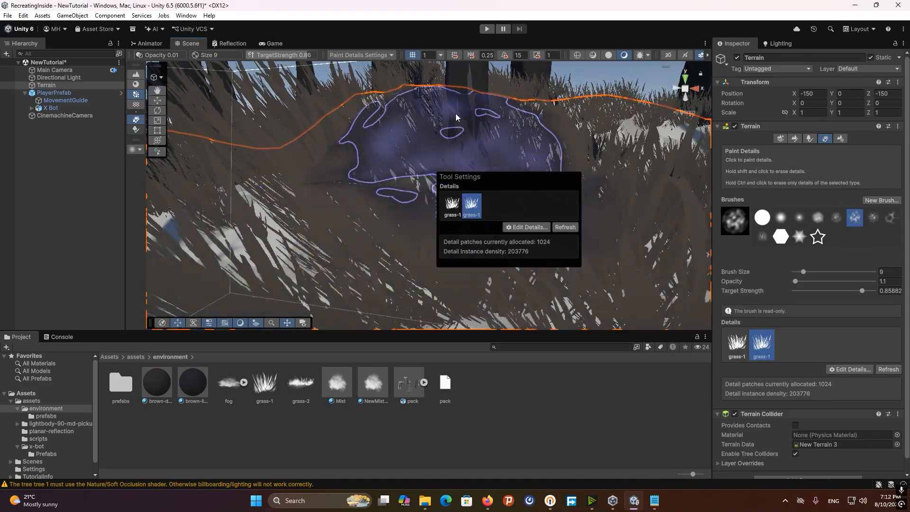
mouse_move(573, 152)
right_mouse_down()
mouse_move(502, 173)
mouse_move(351, 161)
right_mouse_up()
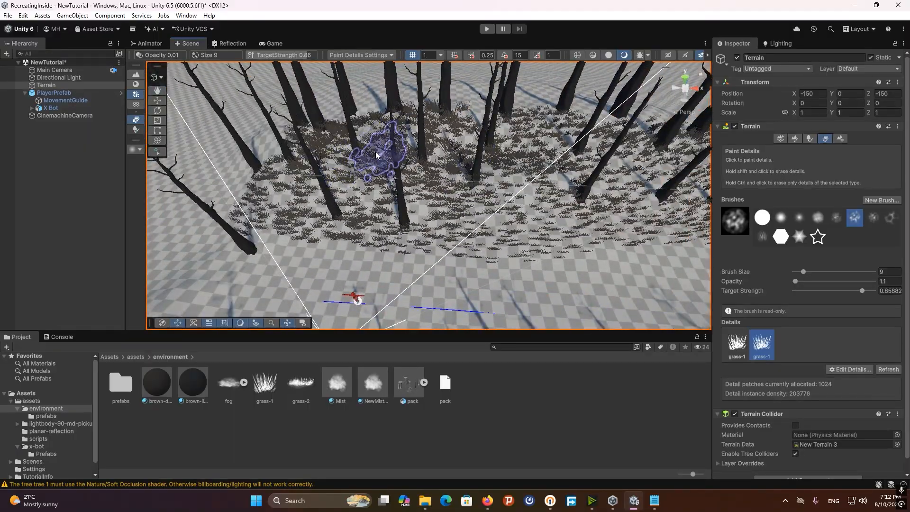
right_click_drag(610, 157, 432, 156)
key("s")
right_click_drag(293, 274, 426, 303)
right_click_drag(502, 252, 537, 235)
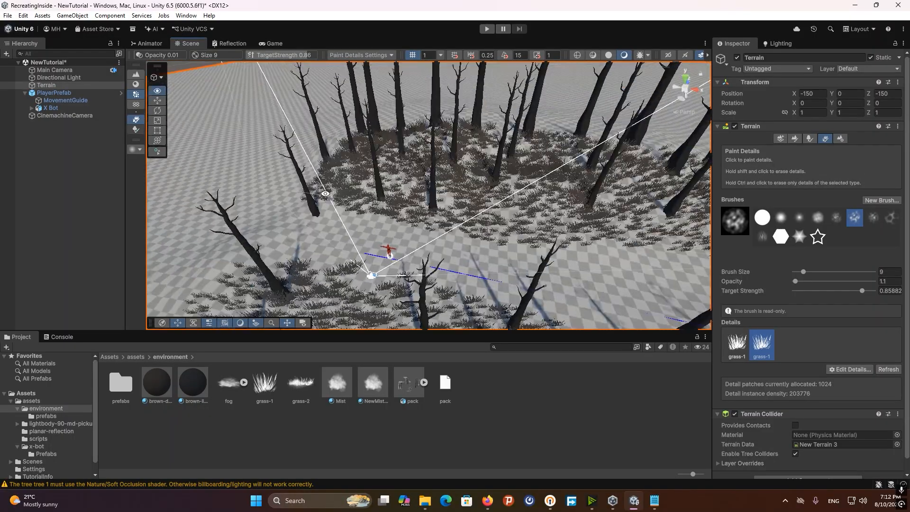
Play the scene to check the grass while the character runs, stop it and return to the scene view
left_click(486, 29)
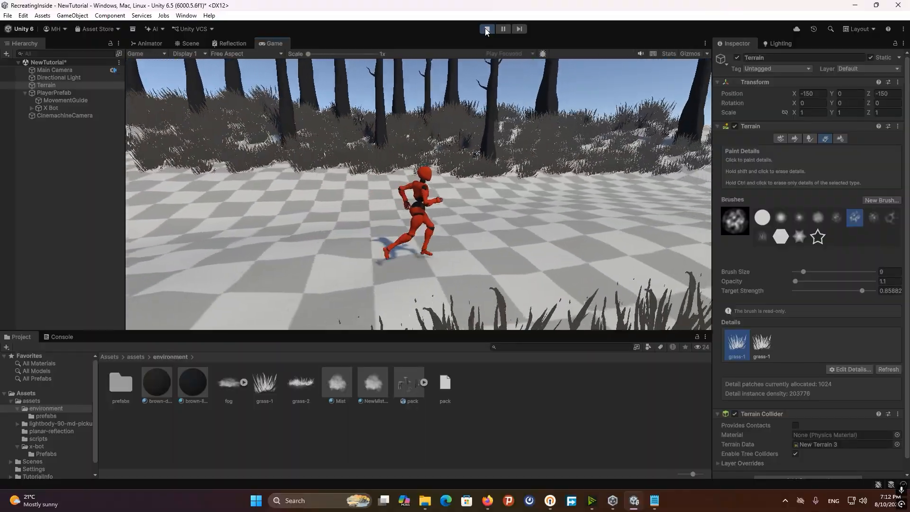
left_click(486, 29)
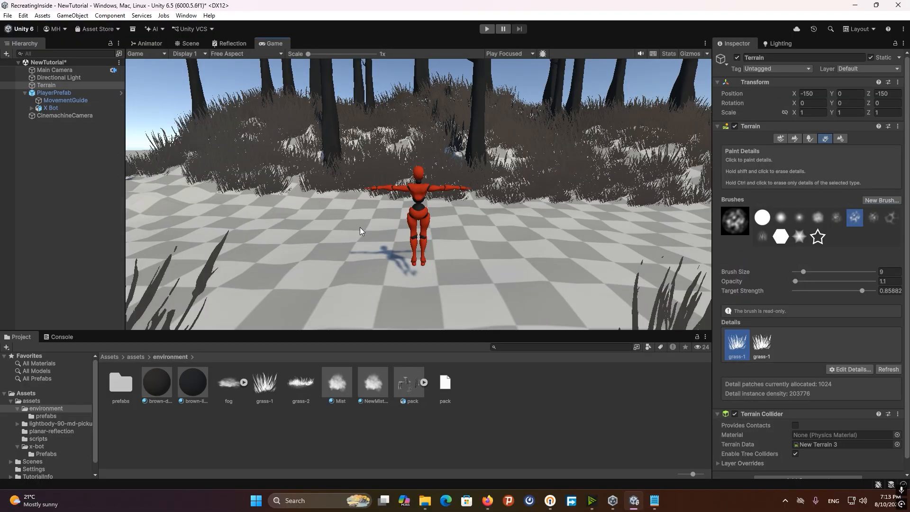
left_click(188, 43)
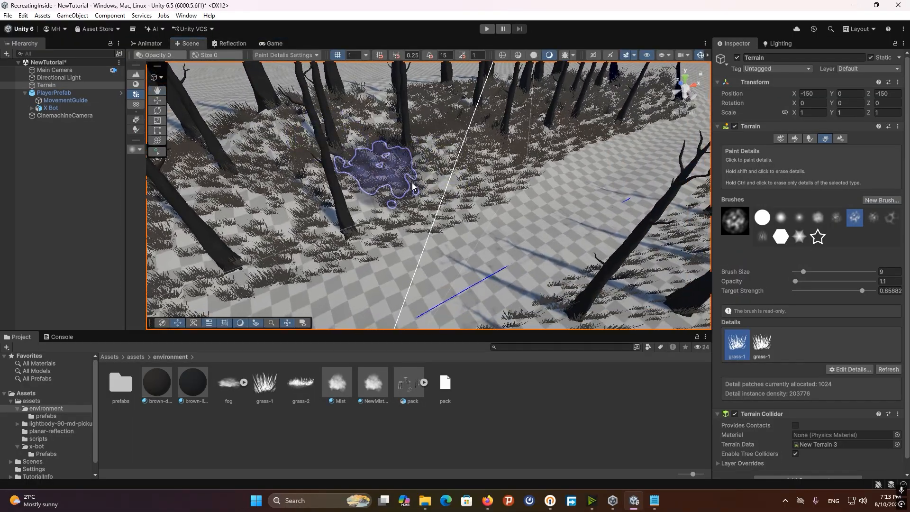
right_click_drag(412, 187, 437, 175)
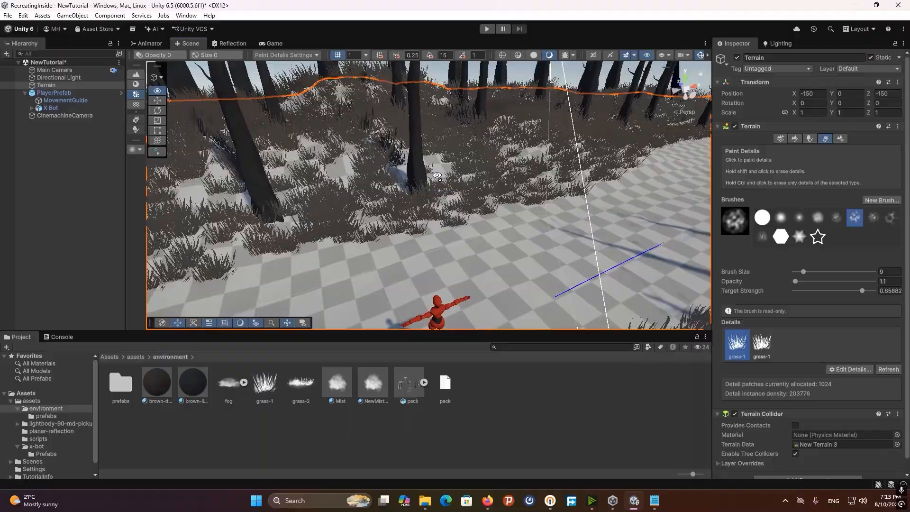
Close the docked Lighting window
left_click(777, 44)
right_click(777, 44)
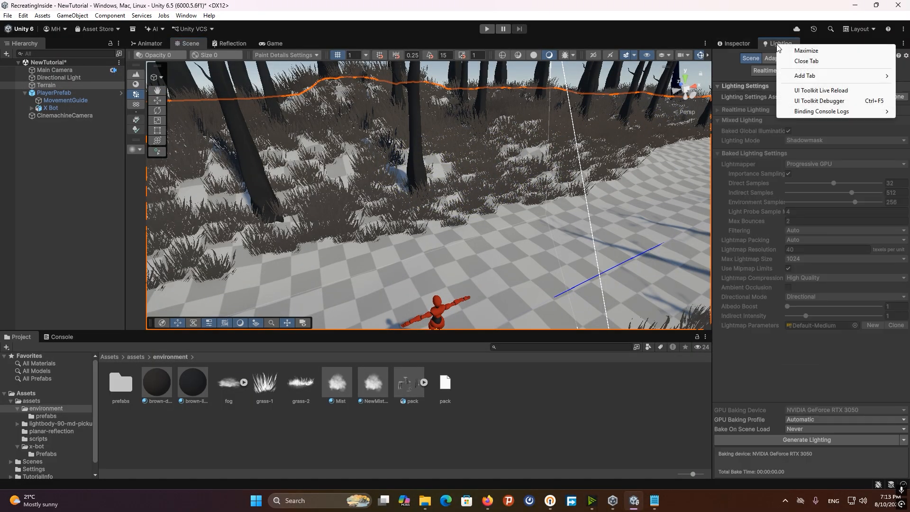
left_click(808, 62)
Open the Lighting window and dock it beside the Inspector
left_click(185, 16)
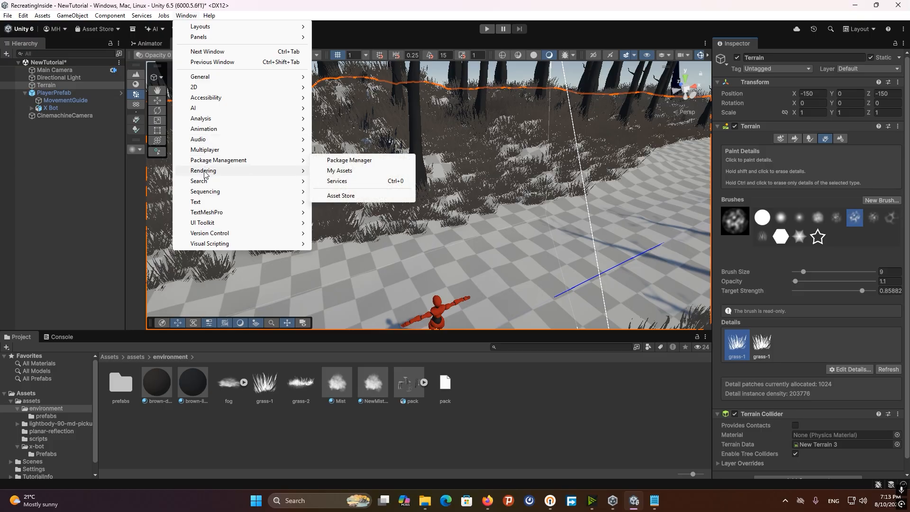
mouse_move(205, 174)
left_click(338, 172)
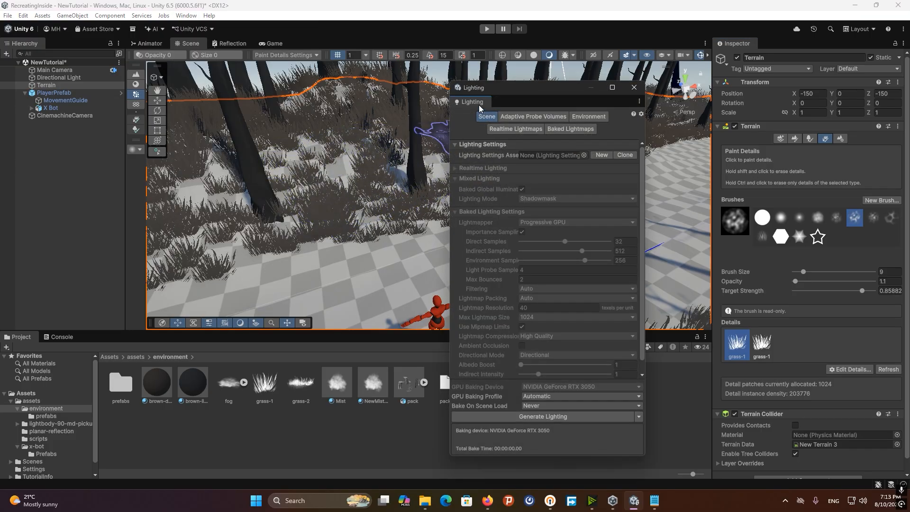
left_click_drag(471, 102, 767, 44)
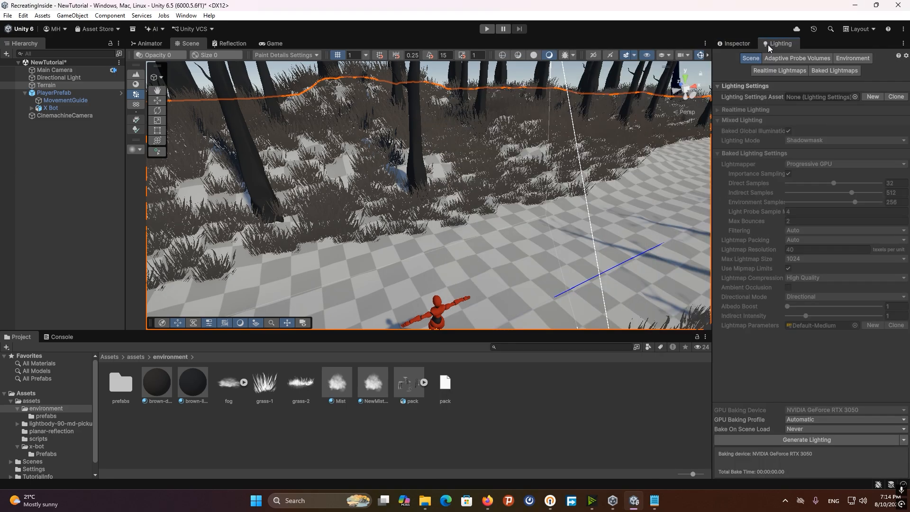
Enable fog in the environment lighting settings and set its density to 0.057
left_click(851, 59)
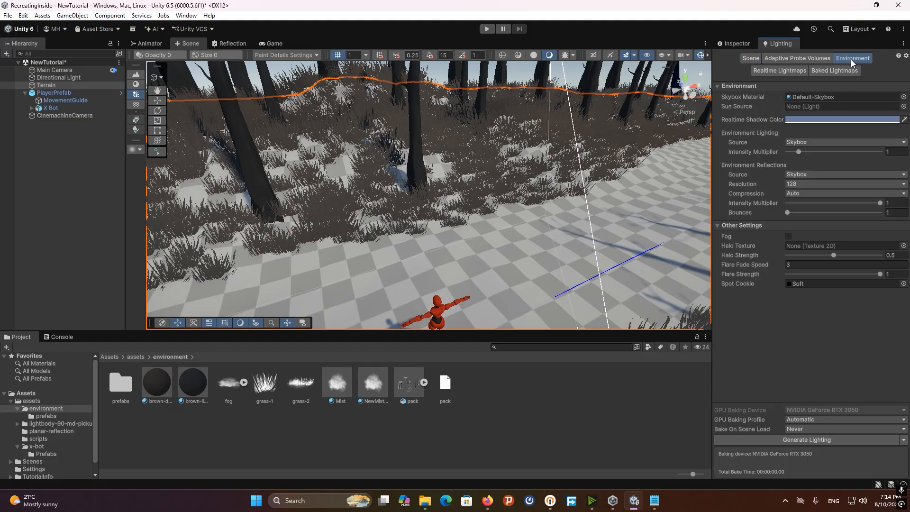
left_click(787, 235)
middle_click_drag(538, 216, 520, 186)
mouse_move(796, 264)
left_mouse_down()
mouse_move(818, 266)
mouse_move(810, 268)
left_mouse_up()
right_click_drag(556, 220, 521, 224)
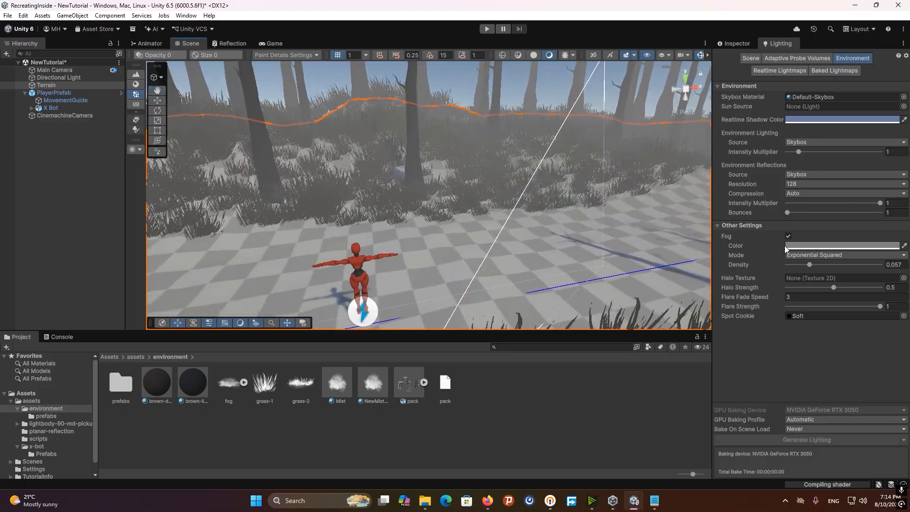
Set the fog colour to near-black 0A0A0A and the fog density to 0.13
left_click(823, 243)
left_click_drag(834, 263, 832, 279)
left_click(828, 296)
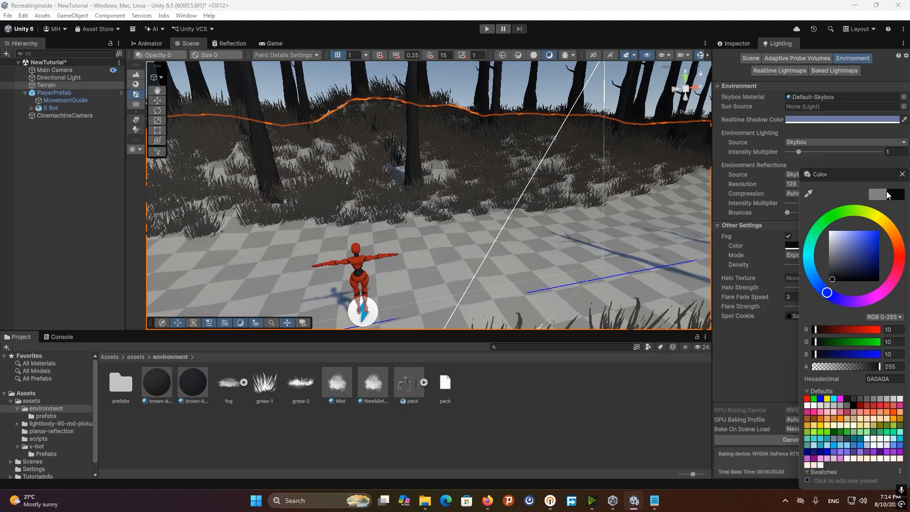
left_click(902, 173)
left_click_drag(810, 264, 822, 270)
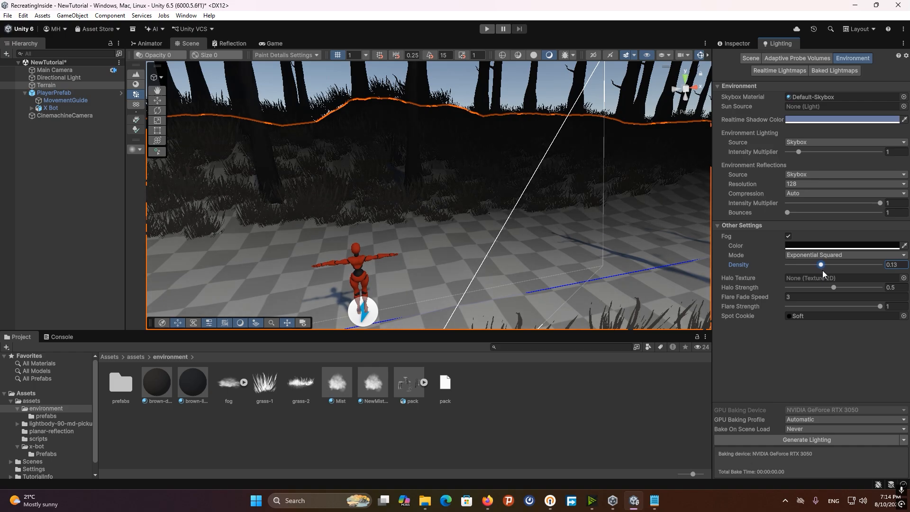
Delete the Directional Light from the scene
left_click(158, 101)
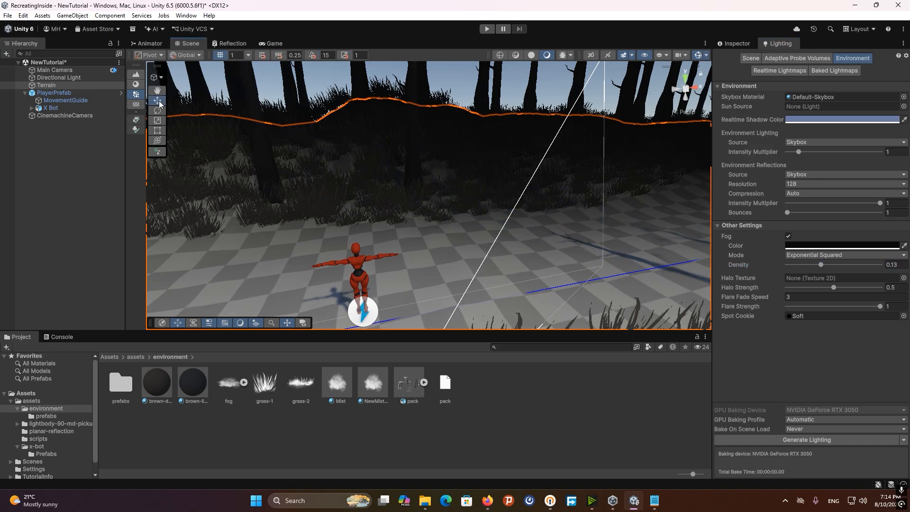
left_click(64, 78)
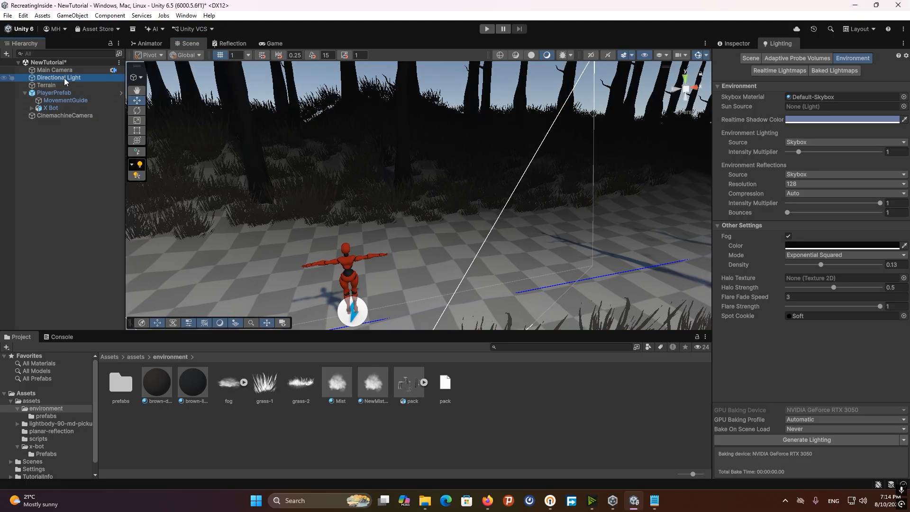
key("Delete")
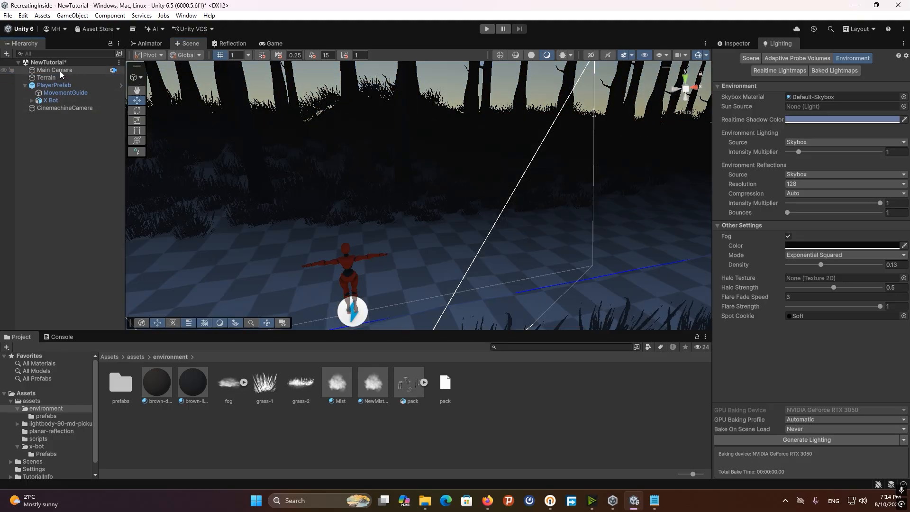
Give the Main Camera a Solid Color background sampled from the dark fog in the scene, 090909
left_click(59, 70)
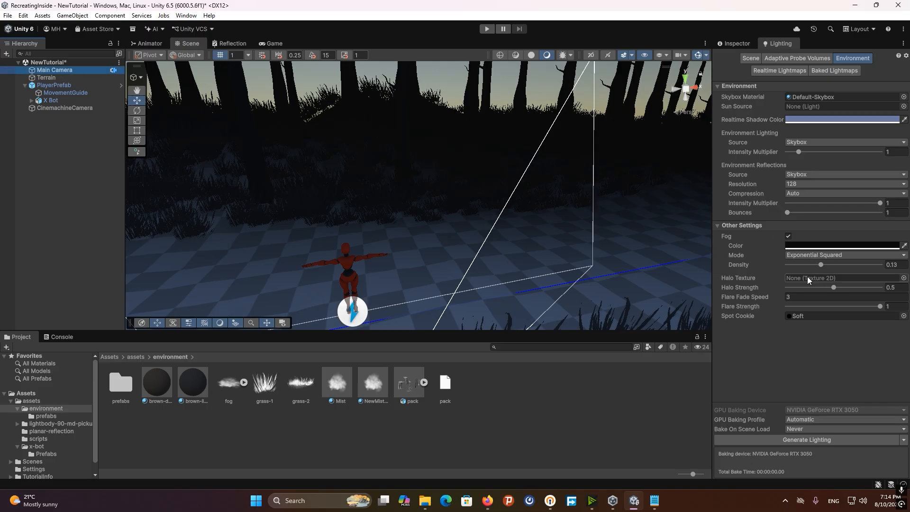
left_click(734, 43)
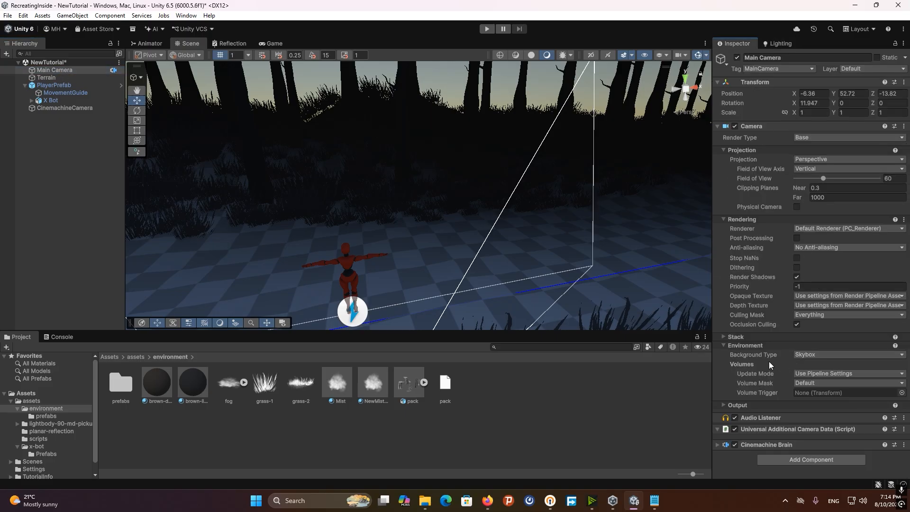
left_click(802, 358)
left_click(823, 374)
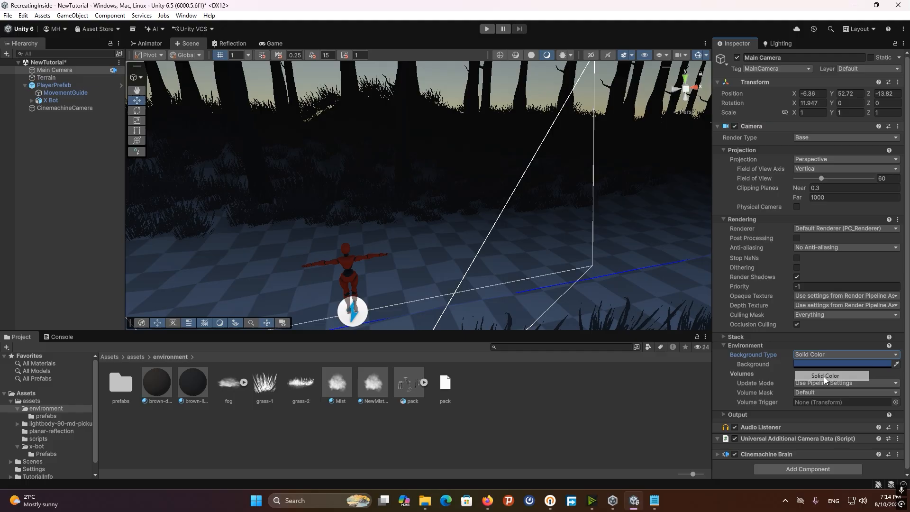
left_click(872, 364)
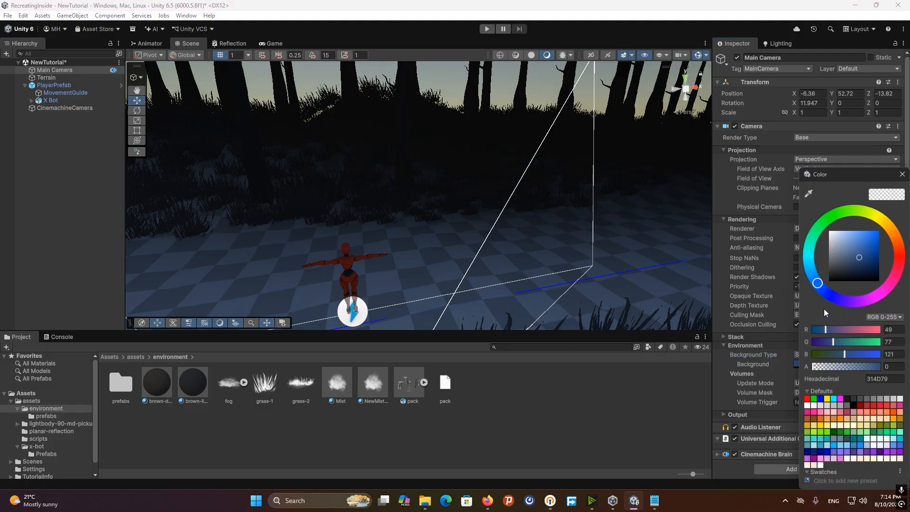
left_click(809, 192)
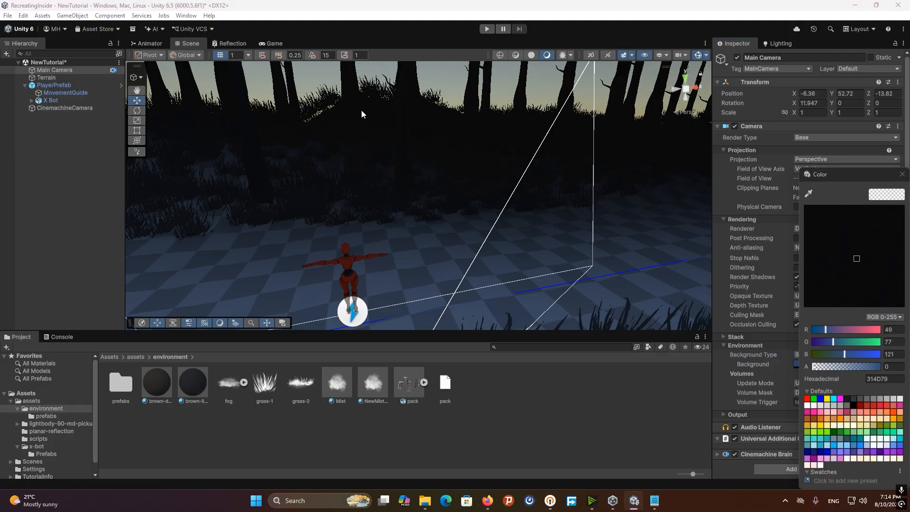
left_click(331, 102)
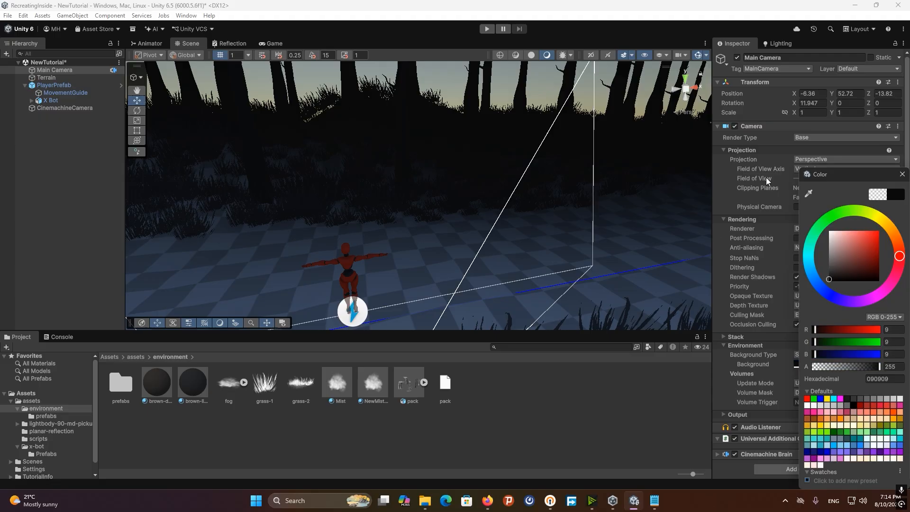
left_click(901, 175)
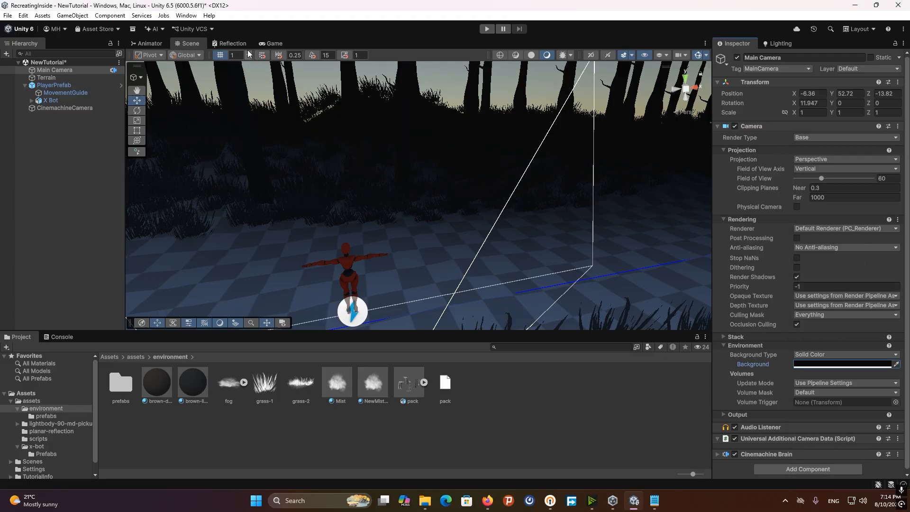
Set the fog density to 0.123 while checking the result in the game view, and return to the scene view
left_click(268, 44)
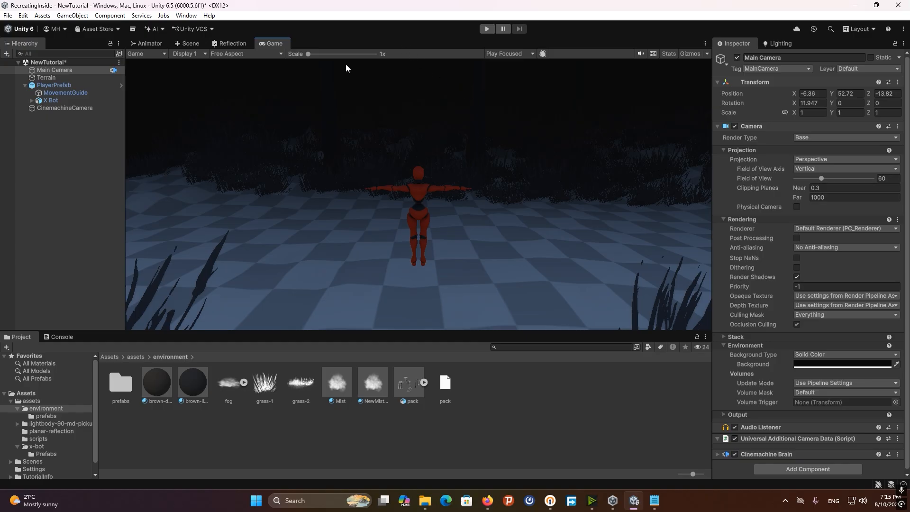
left_click(776, 44)
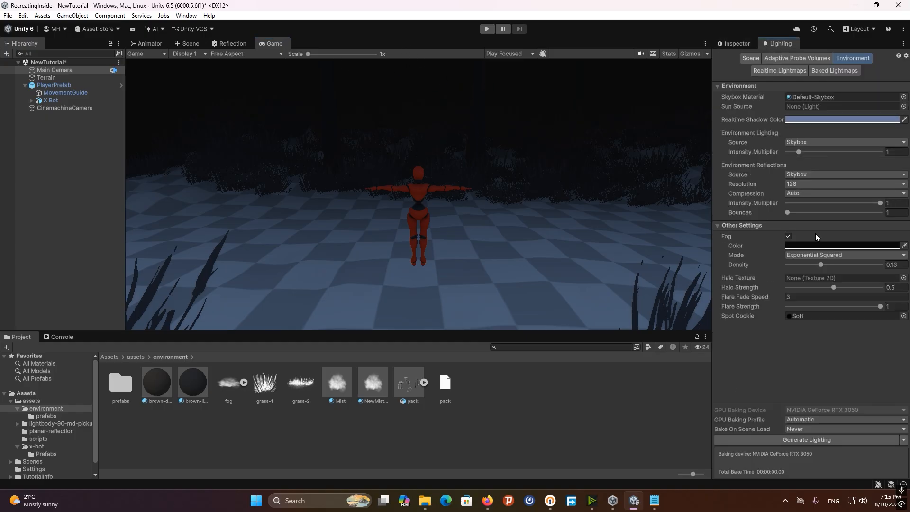
mouse_move(820, 263)
left_mouse_down()
mouse_move(872, 266)
mouse_move(820, 273)
left_mouse_up()
left_click(188, 43)
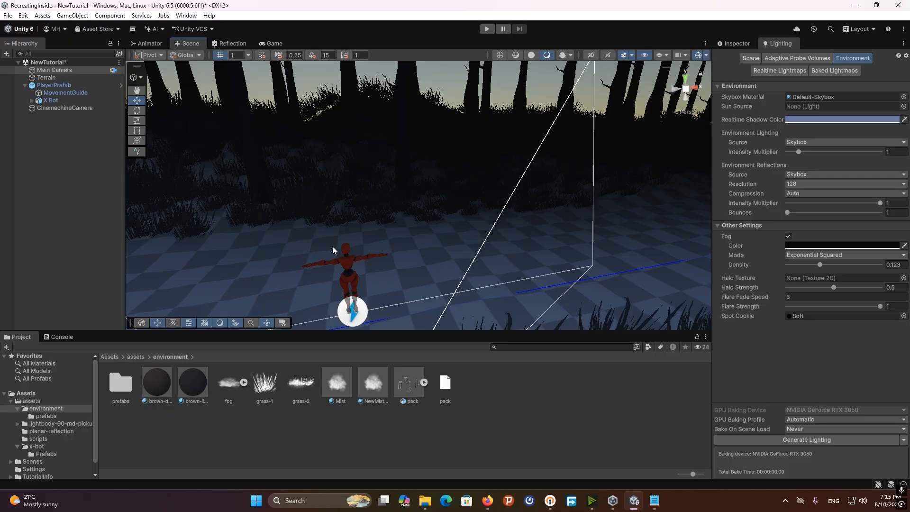
Apply the brown-light material to the terrain
right_click_drag(333, 247, 238, 356)
left_click_drag(193, 385, 263, 264)
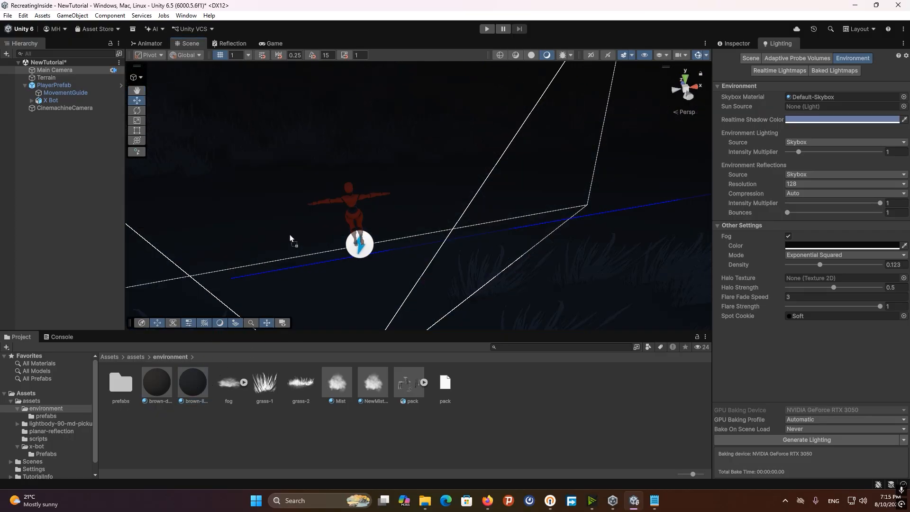
left_click_drag(299, 222, 299, 220)
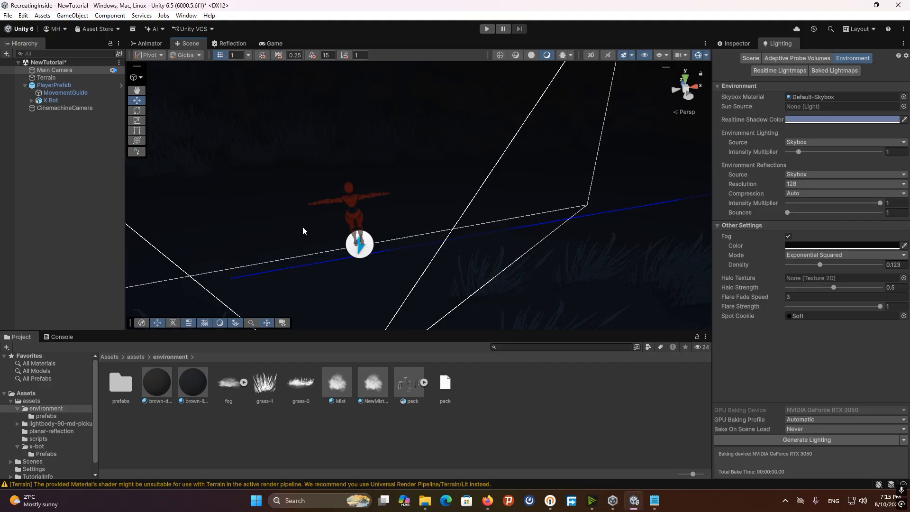
Examine the terrain's Paint Texture settings and material, and check the darkened ground in the game view
left_click(46, 77)
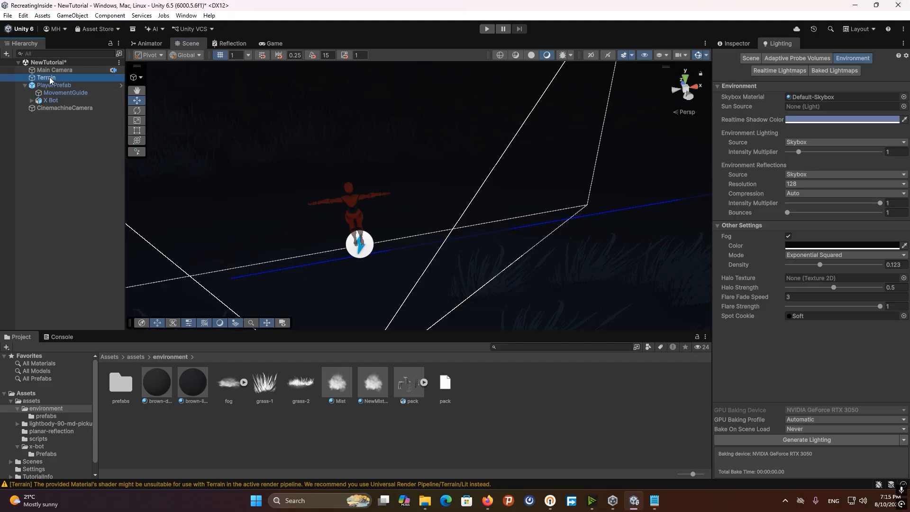
left_click(740, 47)
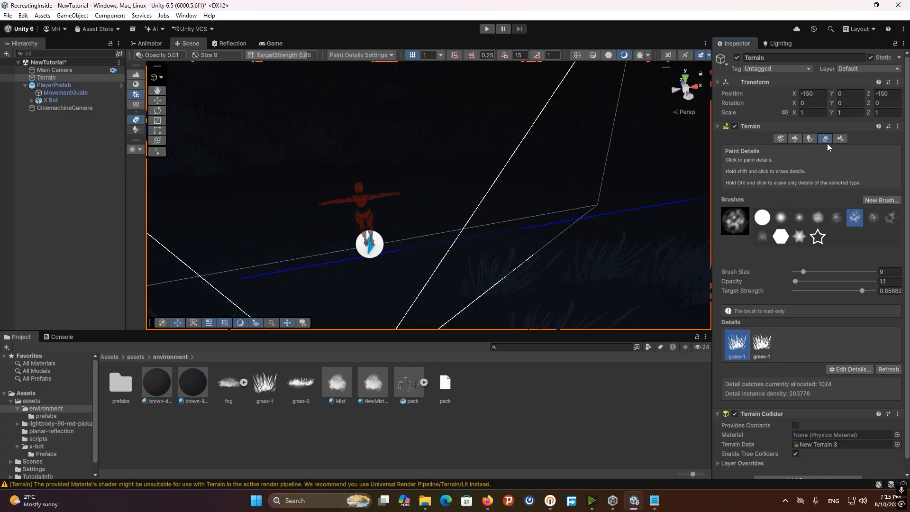
left_click(793, 139)
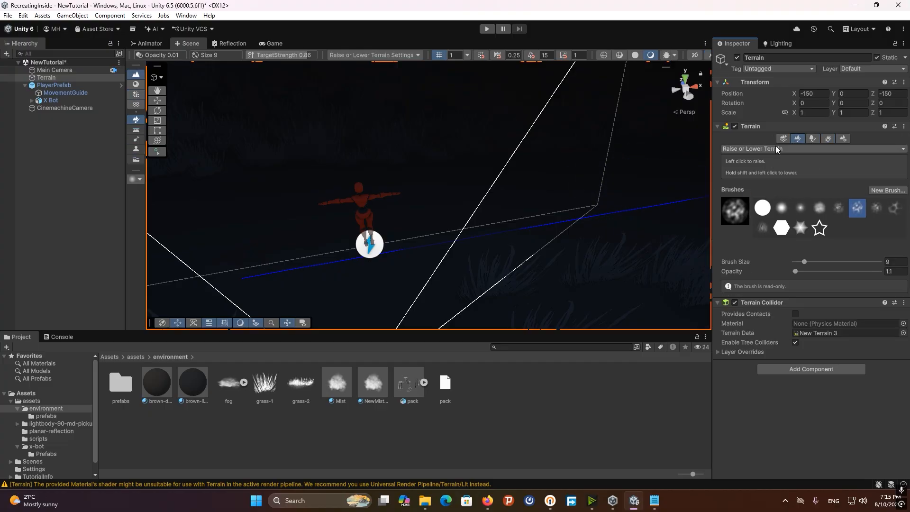
left_click(769, 149)
left_click(763, 191)
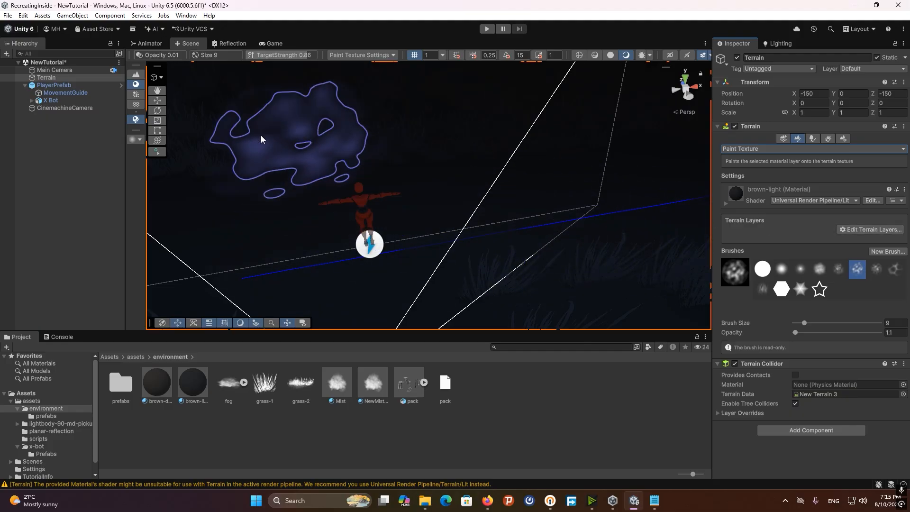
left_click(157, 101)
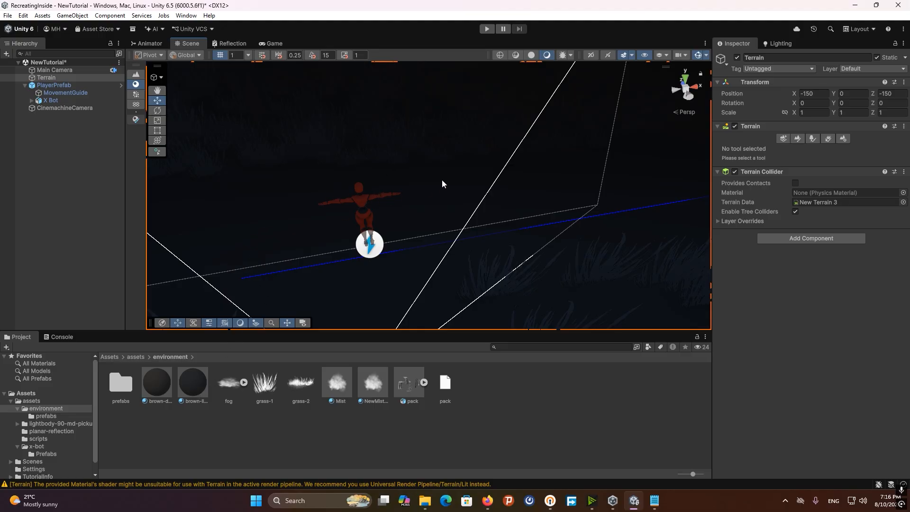
left_click(272, 44)
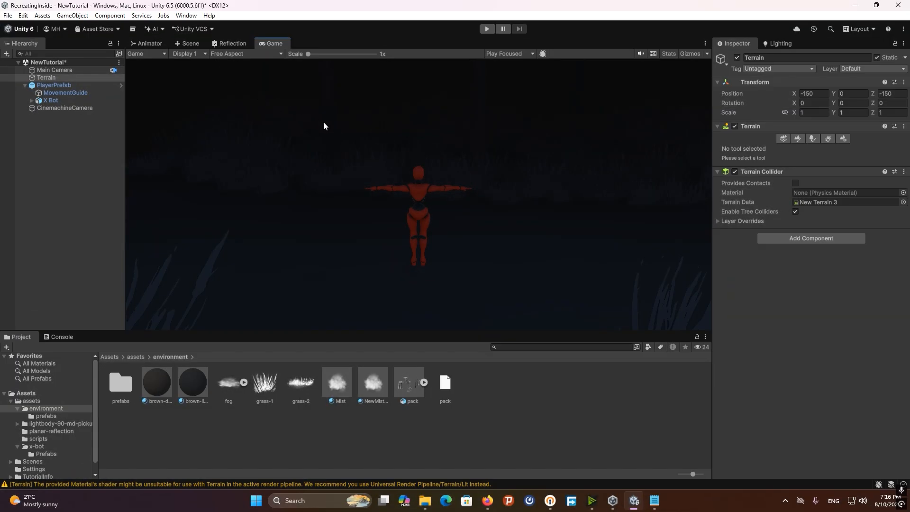
left_click(197, 44)
Add a point light and position it above the forest floor at about X -8.89, Y 55.15, Z -6.86
mouse_move(428, 179)
right_mouse_down()
mouse_move(412, 153)
mouse_move(411, 173)
right_mouse_up()
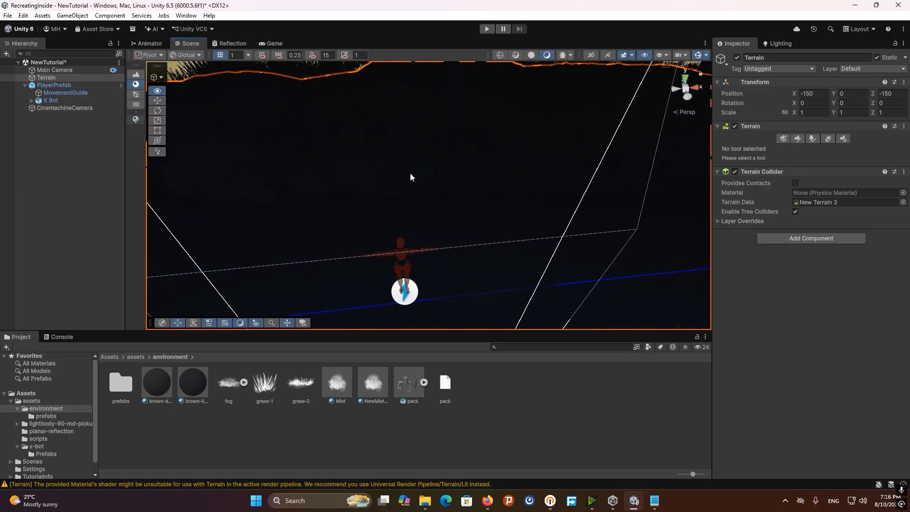
right_click(52, 129)
mouse_move(95, 333)
left_click(237, 339)
left_click_drag(413, 196, 322, 242)
left_click_drag(318, 214, 280, 73)
Duplicate the point light three times, spacing the copies along the X axis from about 4.3 to 36.78
right_click_drag(351, 143, 352, 172)
key("ctrl+d")
left_click_drag(340, 155, 508, 146)
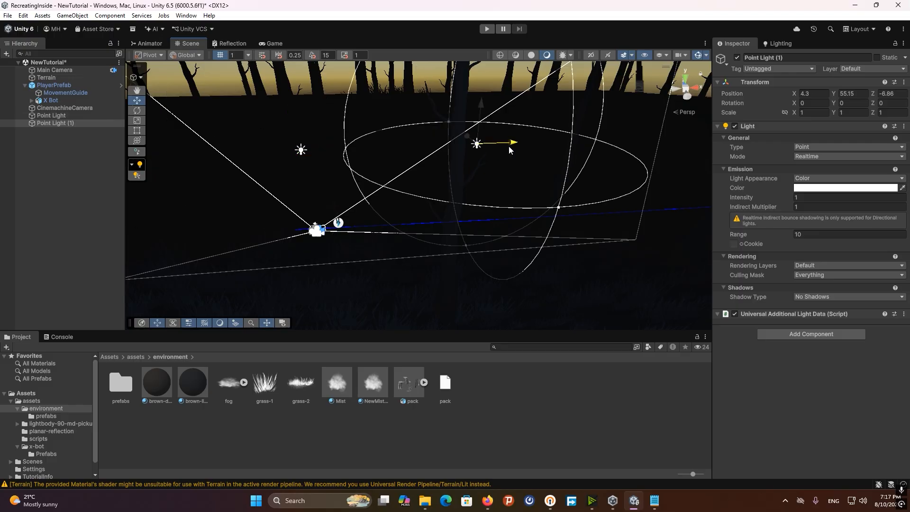
key("f")
key("ctrl+d")
left_click_drag(418, 147, 590, 128)
key("ctrl+d")
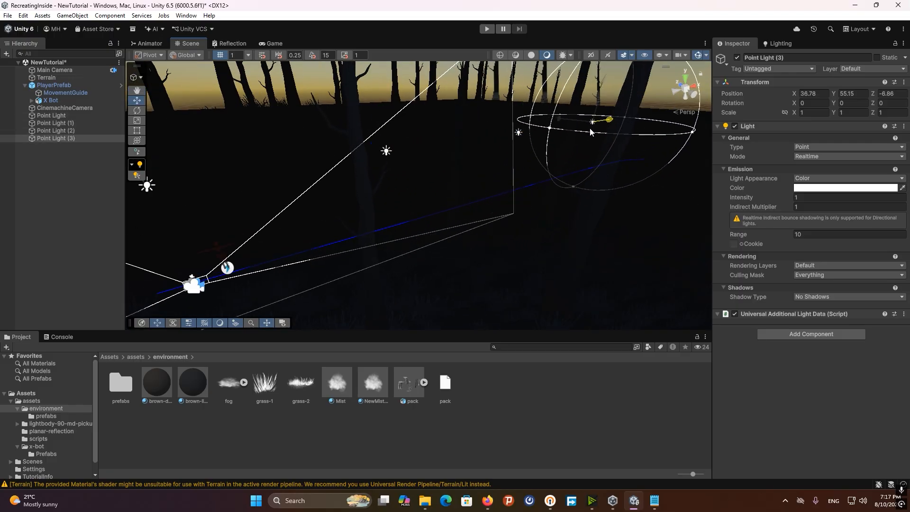
Set the intensity of all four point lights to 11.17 while previewing them in the game view
left_click(61, 117, "shift")
left_click(273, 41)
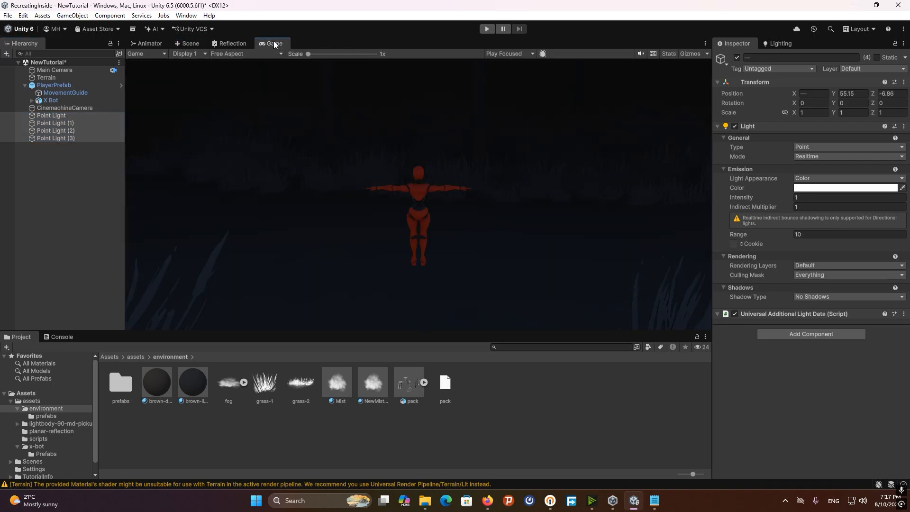
left_click_drag(748, 198, 766, 199)
left_click_drag(838, 199, 10, 205)
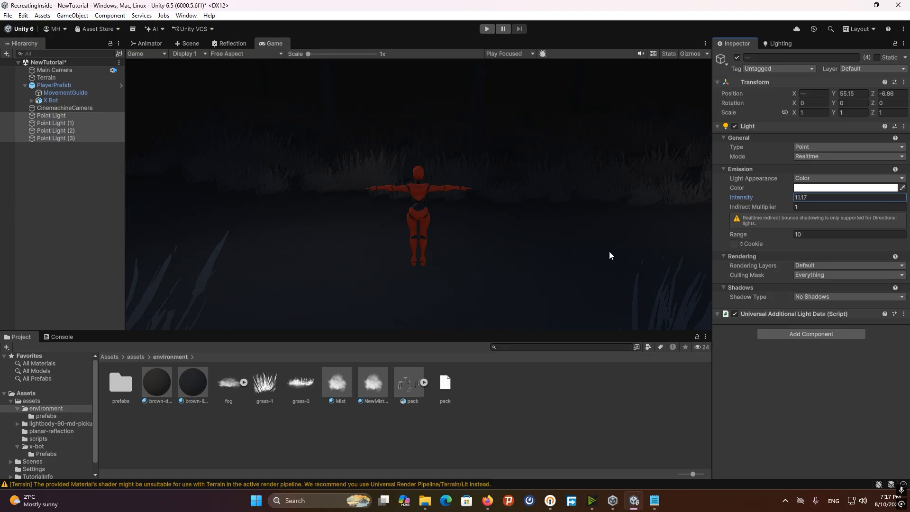
Set the range of the four point lights to 55.69 and compare the lighting in the scene and game views
left_click_drag(751, 234, 789, 234)
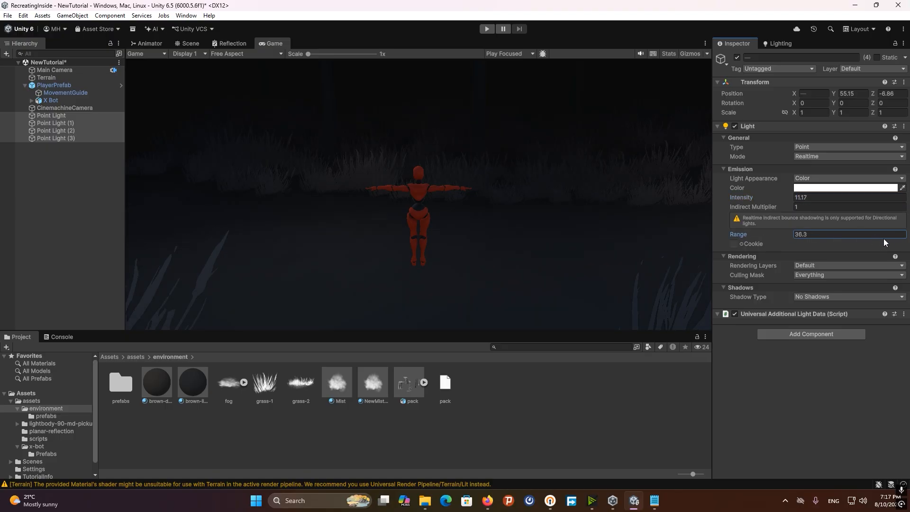
left_click_drag(883, 238, 100, 212)
left_click(187, 43)
left_click(279, 47)
left_click(188, 53)
left_click(187, 44)
left_click(73, 117)
left_click(273, 43)
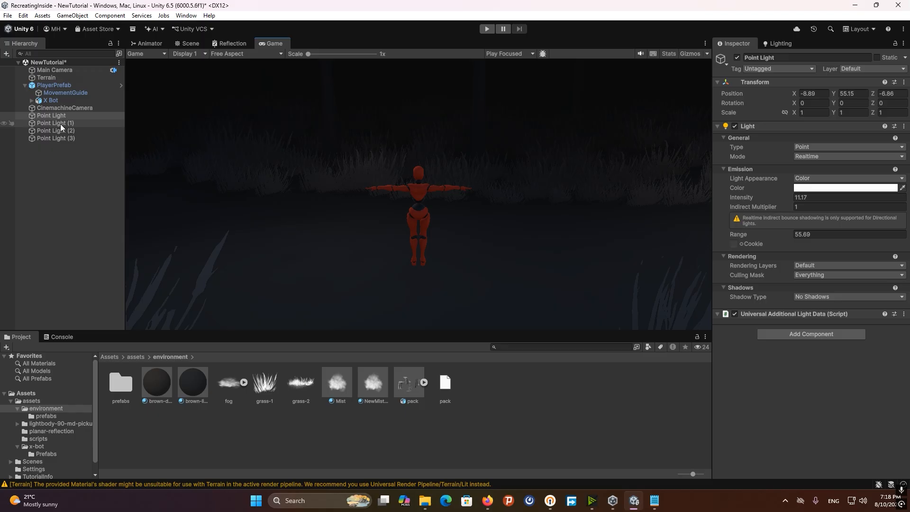
Enable Post Processing on the Main Camera and add a Global Volume with a new volume profile
left_click(61, 71)
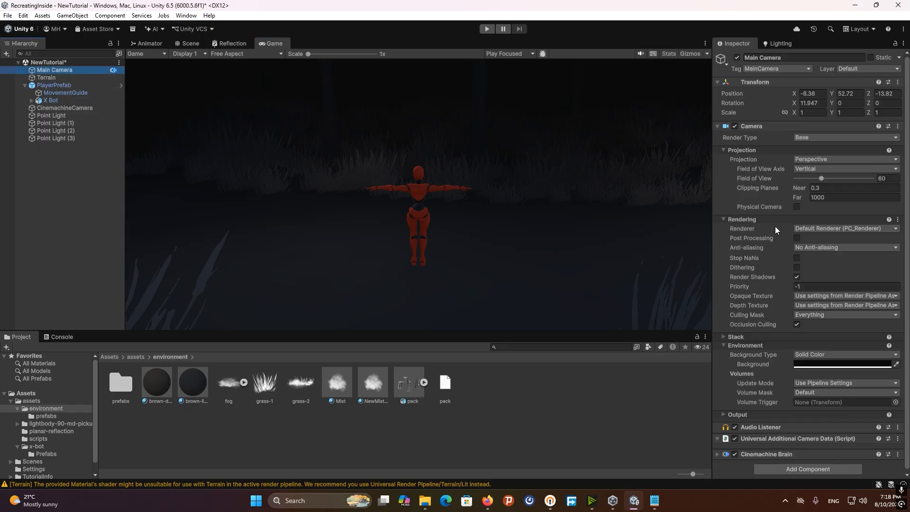
left_click(796, 238)
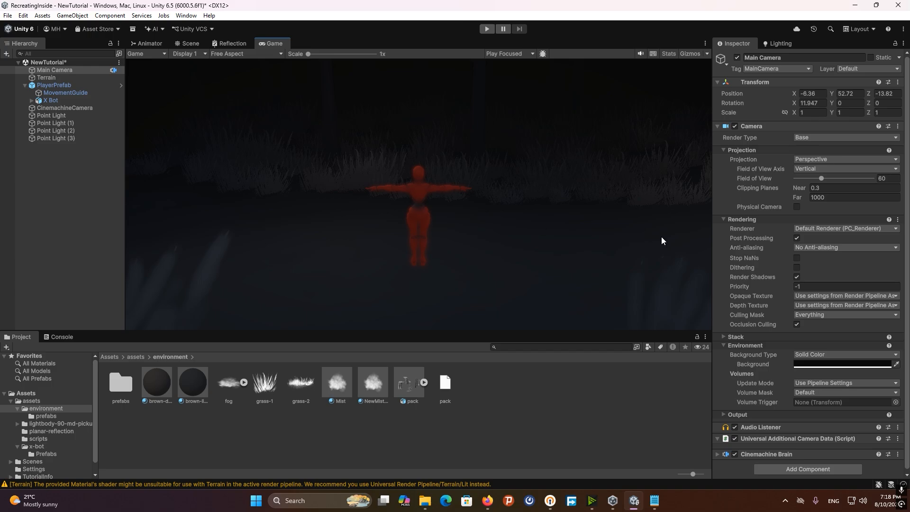
right_click(60, 175)
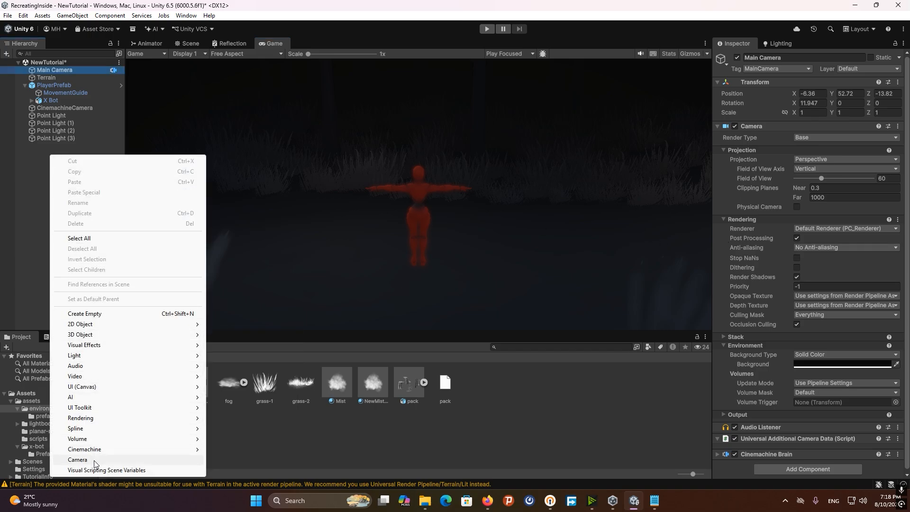
mouse_move(99, 438)
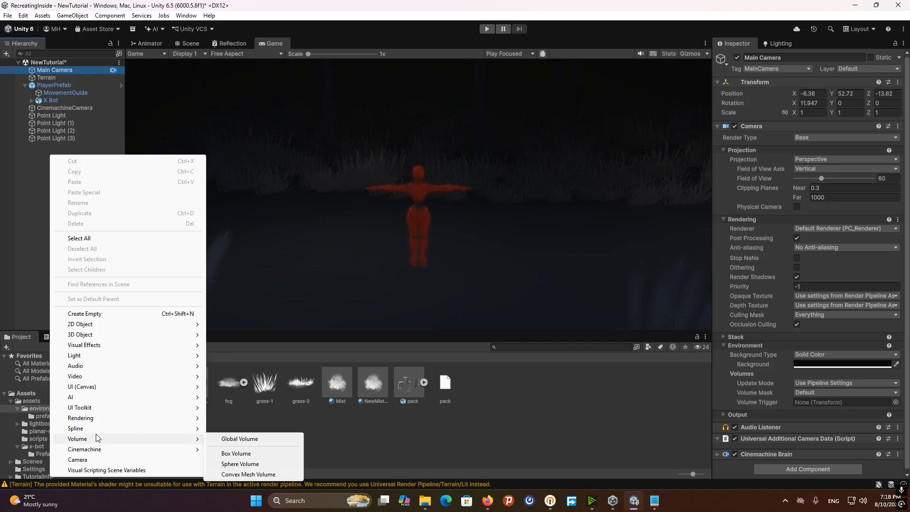
left_click(228, 435)
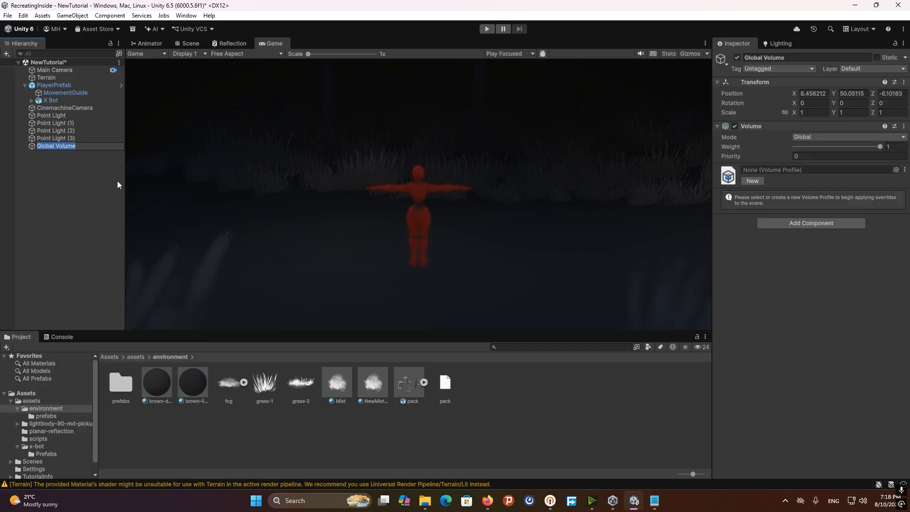
key("Return")
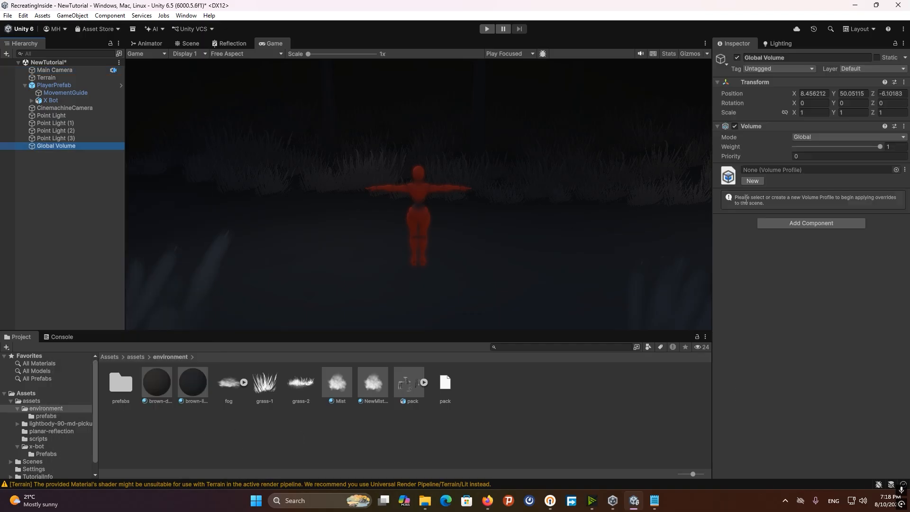
left_click(751, 181)
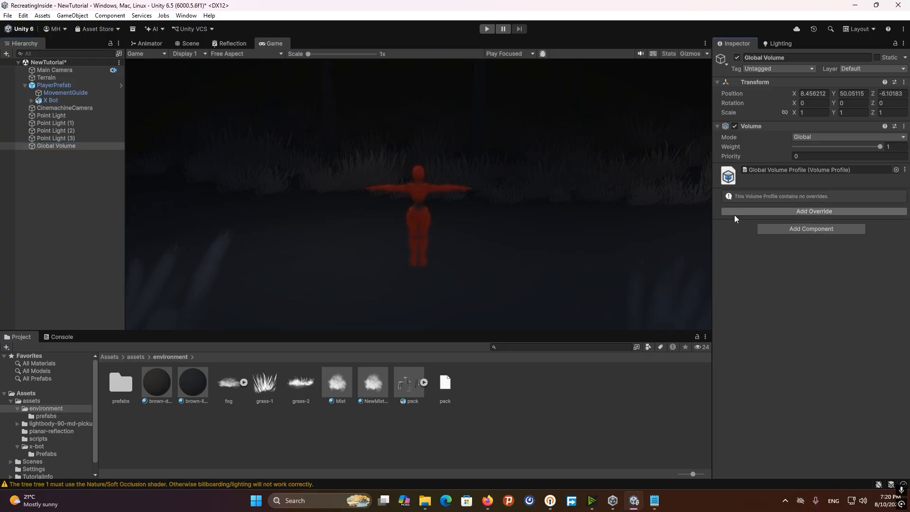
Add a Depth Of Field override to the Global Volume and set its mode to Bokeh
left_click(800, 211)
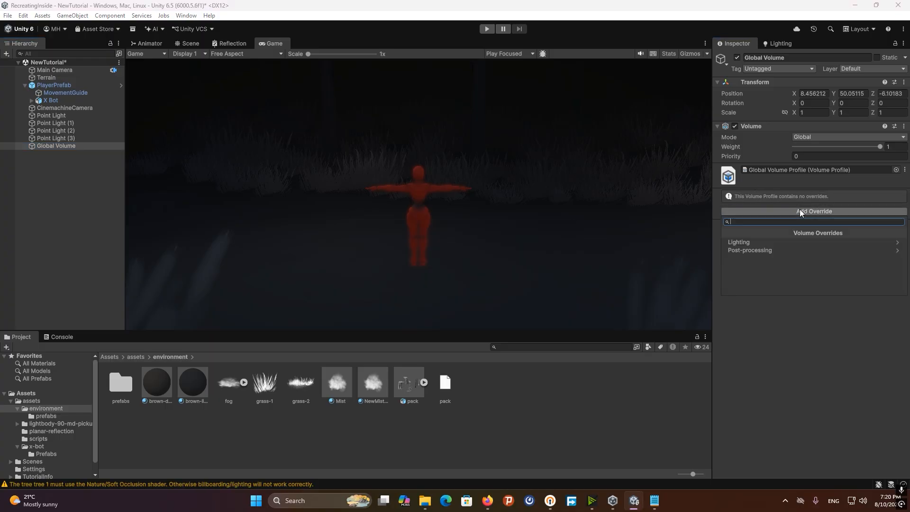
type("Depth")
key("Return")
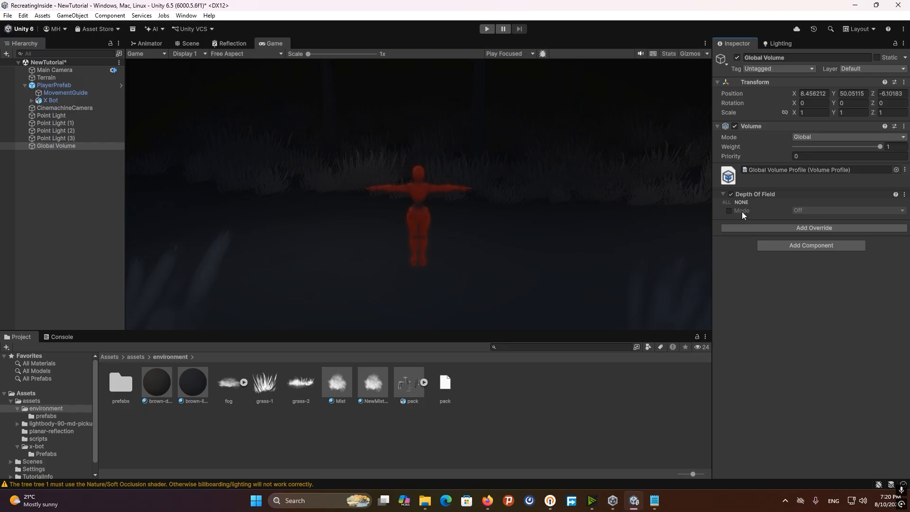
left_click(729, 210)
left_click(808, 210)
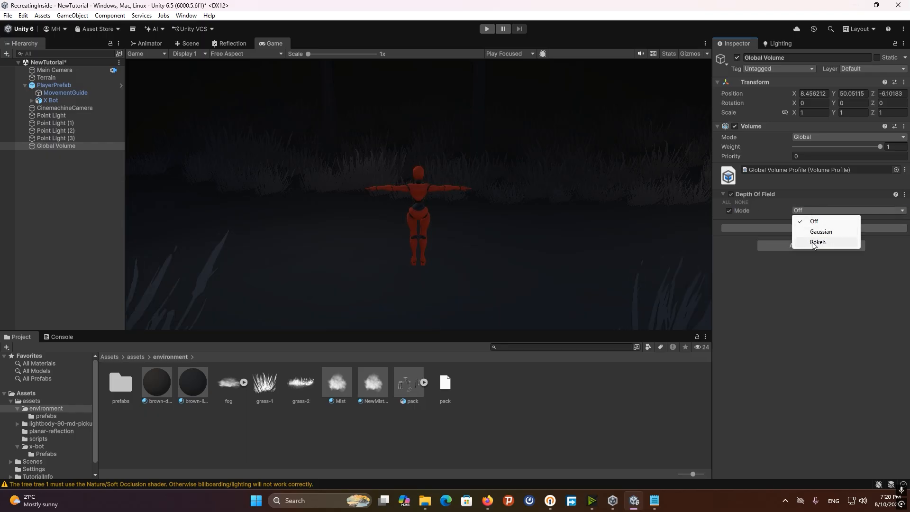
left_click(817, 243)
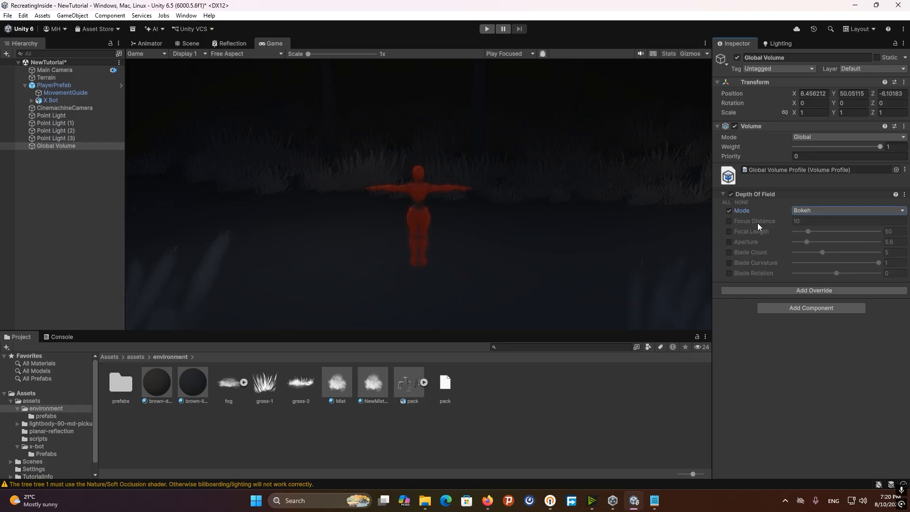
Override the Depth Of Field focus distance at 10 and set its focal length to about 99
left_click(729, 221)
left_click(728, 231)
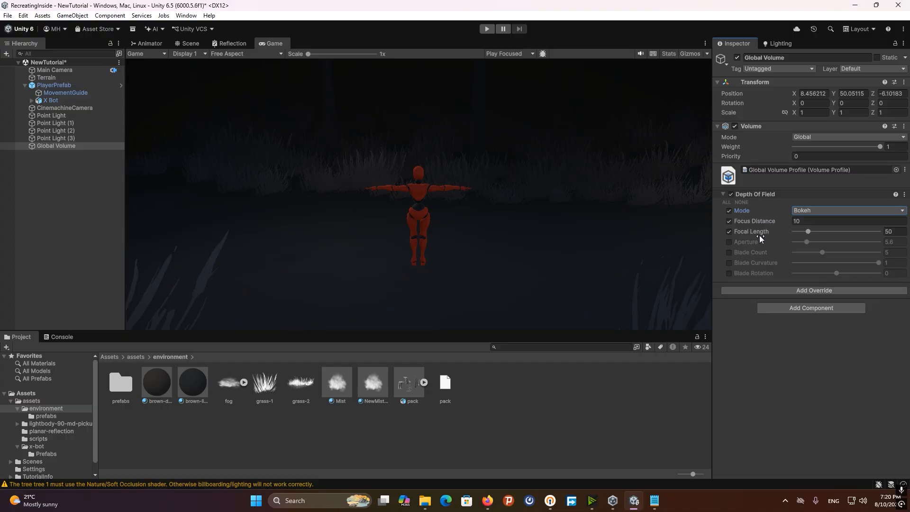
left_click_drag(786, 224, 822, 231)
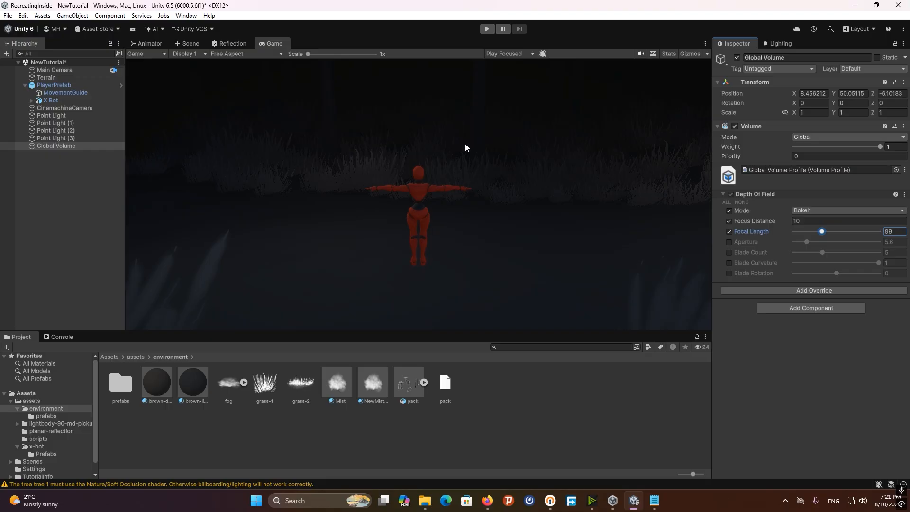
left_click_drag(824, 232, 822, 234)
left_click(723, 195)
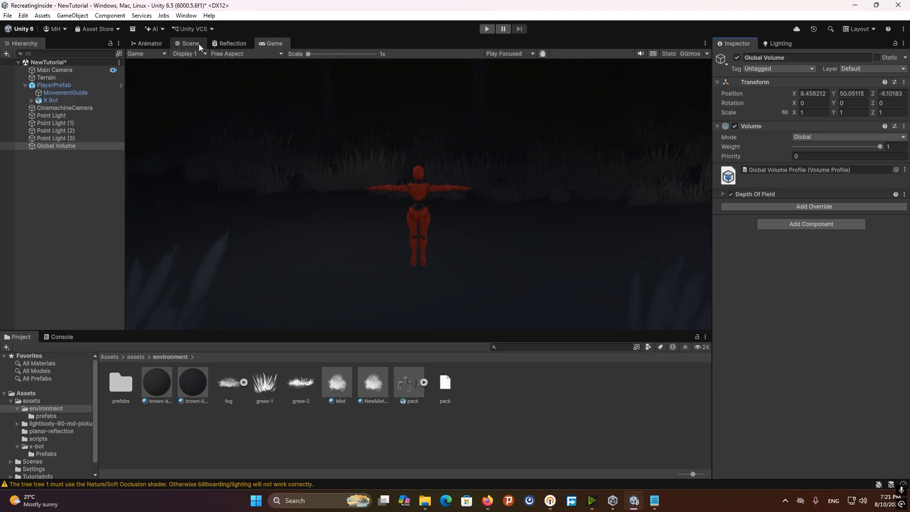
Place the Utility90_Pickup model from the lightbody-90-md-pickup source folder on the forest ground and frame it
left_click(198, 43)
left_click(55, 424)
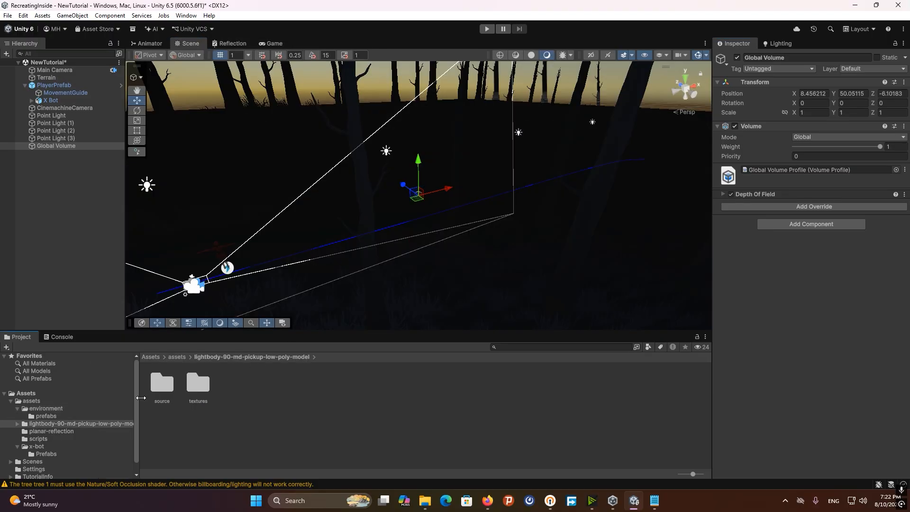
double_click(162, 384)
right_click_drag(335, 207, 346, 175)
key("w")
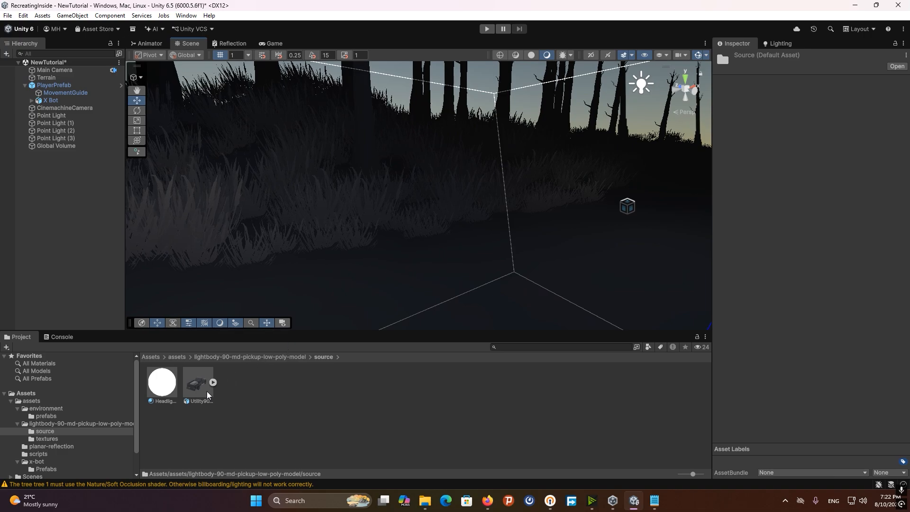
left_click_drag(198, 383, 338, 290)
key("f")
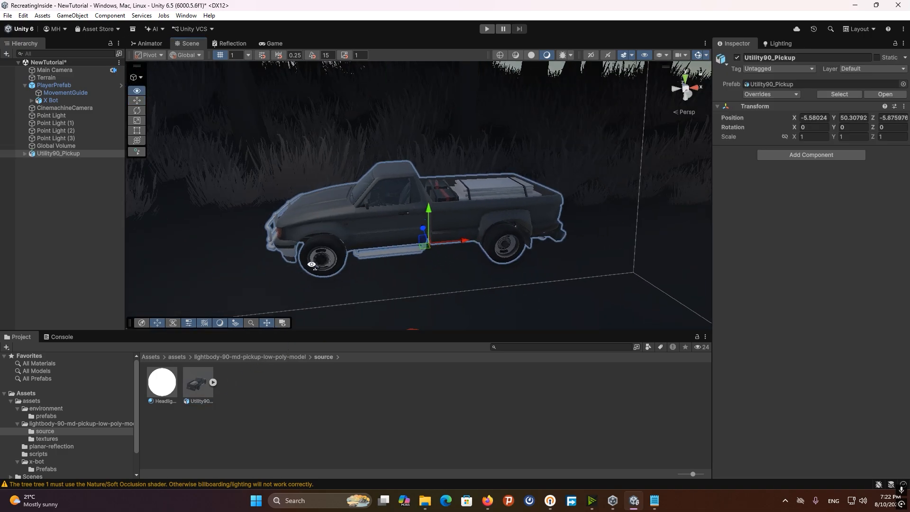
Rotate the pickup to -120 degrees on Y and move it to about X -10.13, Z -5.03
left_click(136, 111)
left_click_drag(450, 262, 306, 188)
left_click(136, 100)
scroll(514, 206, "down", 3)
Create a new material named HeadlightMaterial in the pickup model's source folder
scroll(419, 257, "up", 10)
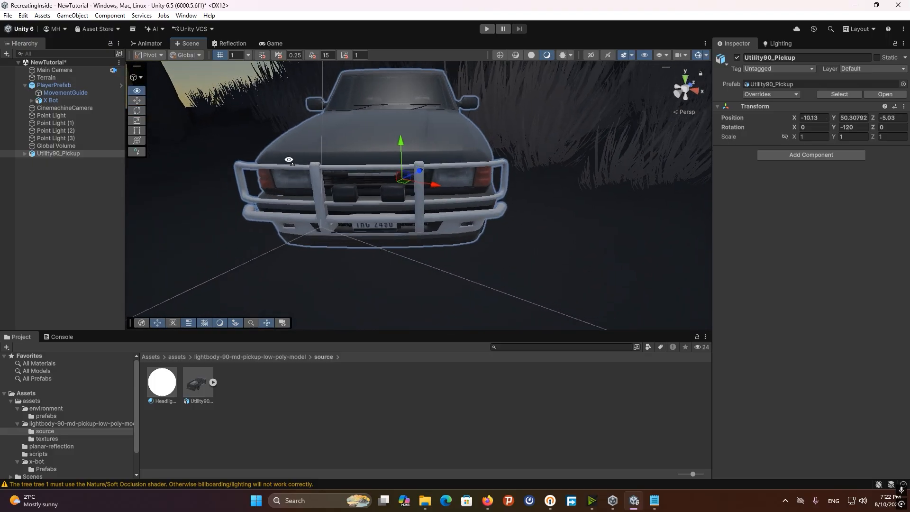
left_click(164, 391)
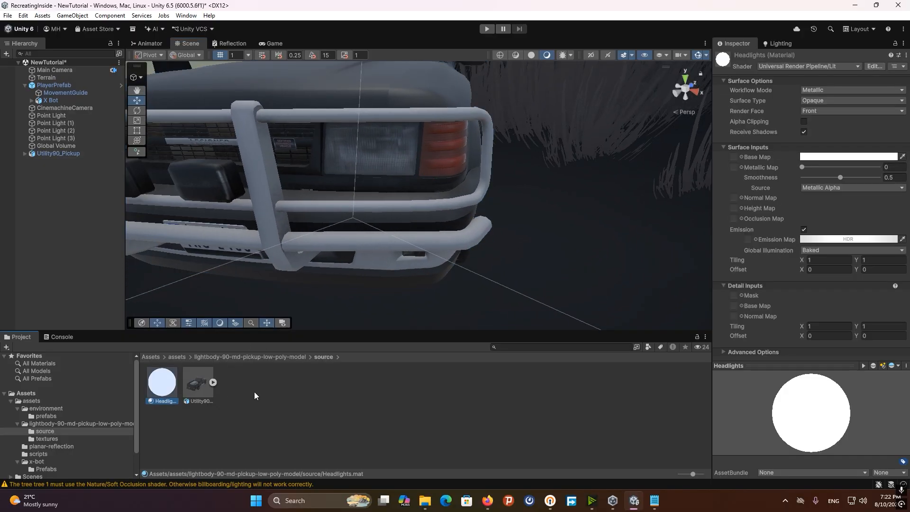
right_click(254, 396)
mouse_move(284, 134)
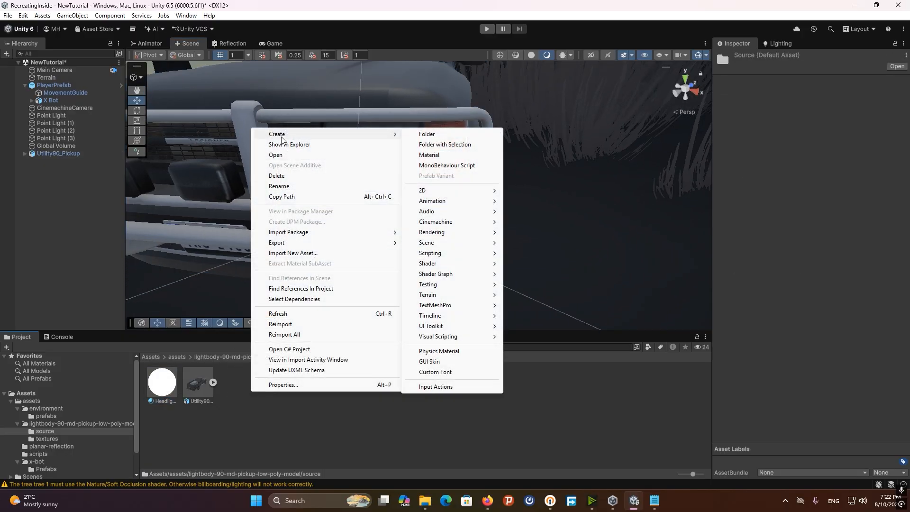
left_click(428, 154)
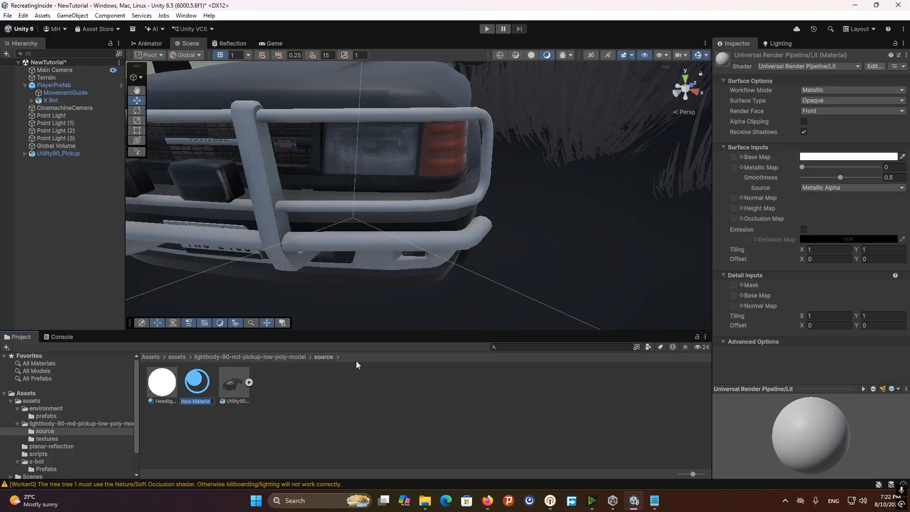
type("He")
type("adlightMaterial")
key("Return")
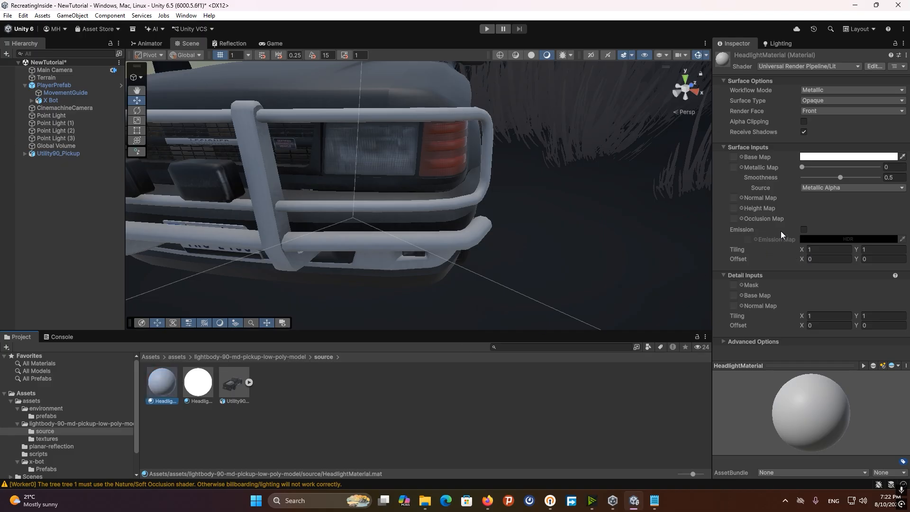
Enable emission on HeadlightMaterial and make its HDR emission color white with an intensity of about 2.9
left_click(803, 229)
left_click(838, 238)
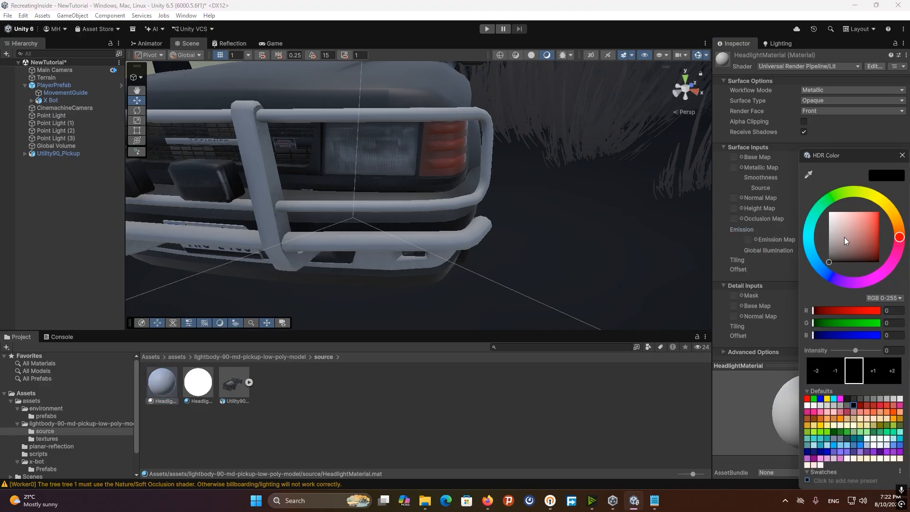
left_click_drag(855, 350, 880, 351)
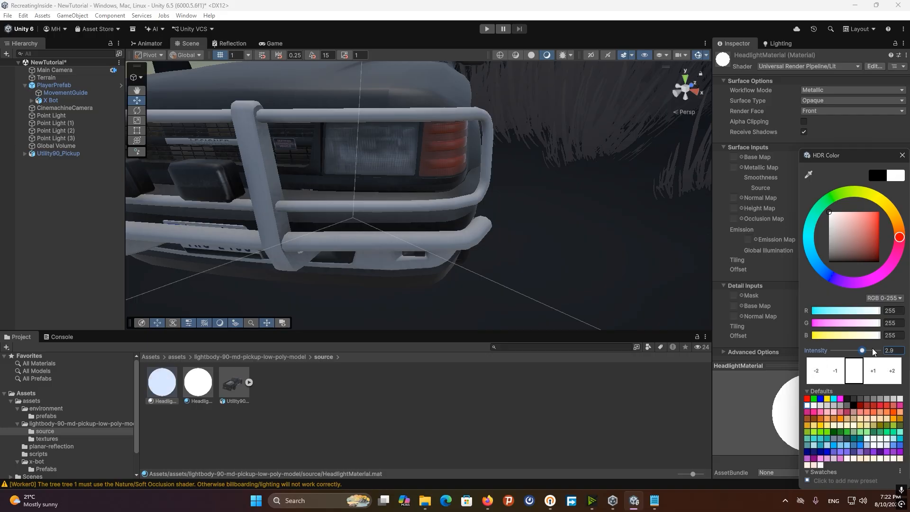
left_click(901, 155)
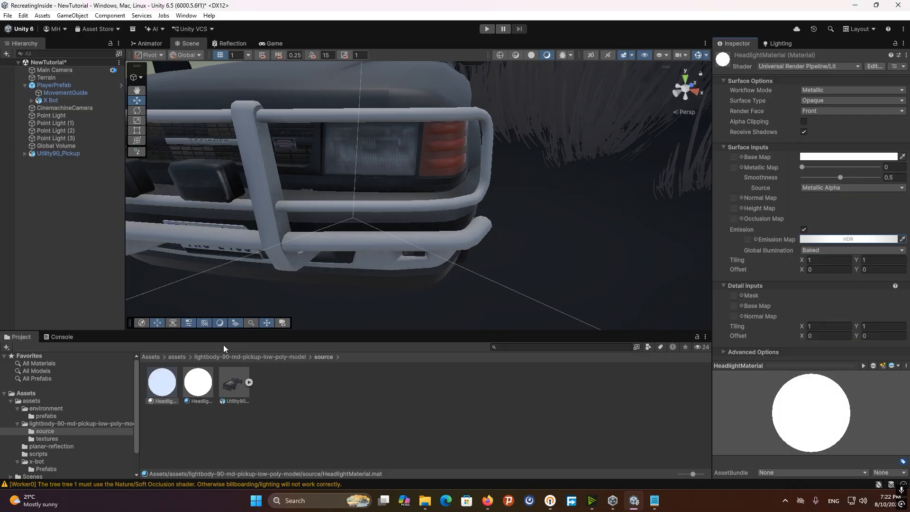
Apply HeadlightMaterial to the pickup's headlights and view the glowing truck from farther away
left_click_drag(165, 386, 422, 166)
key("s")
key("a")
right_click_drag(319, 191, 316, 265)
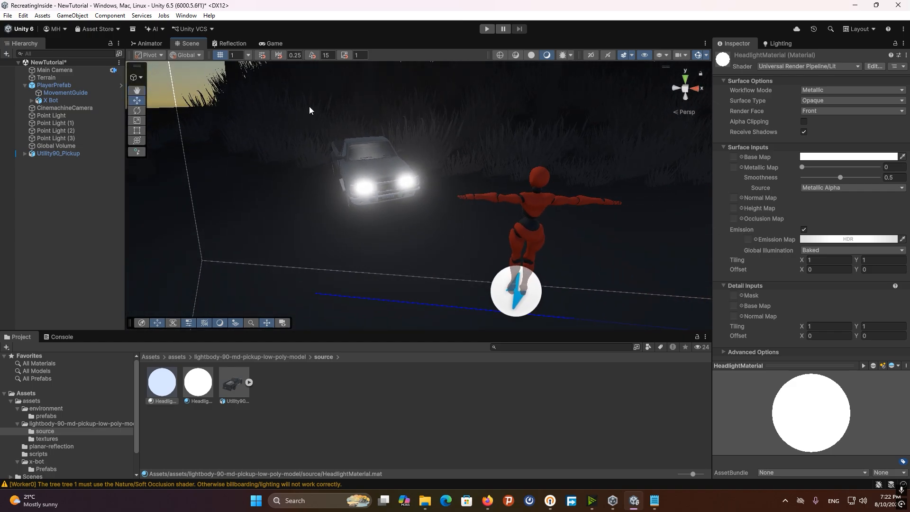
Add a point light as a child of Utility90_Pickup and bring the truck's front into close view
right_click_drag(309, 110, 338, 172)
left_click(338, 172)
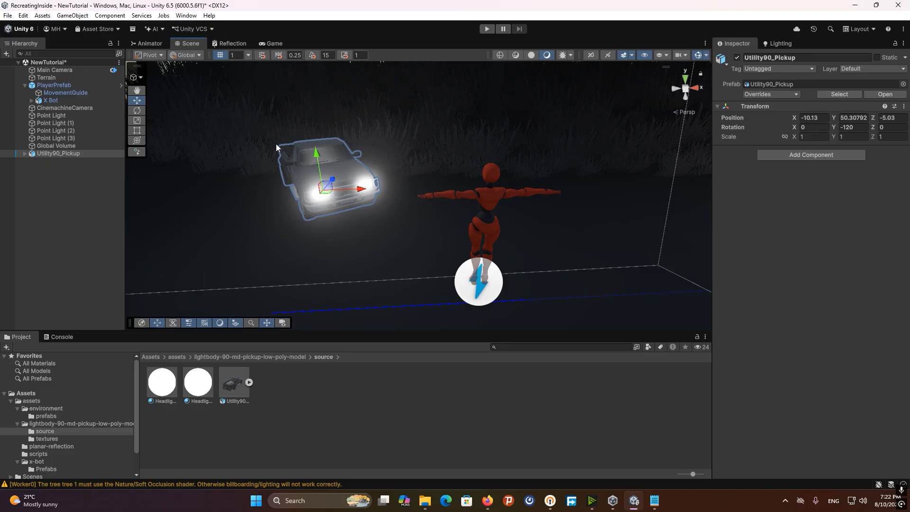
right_click(47, 154)
mouse_move(86, 317)
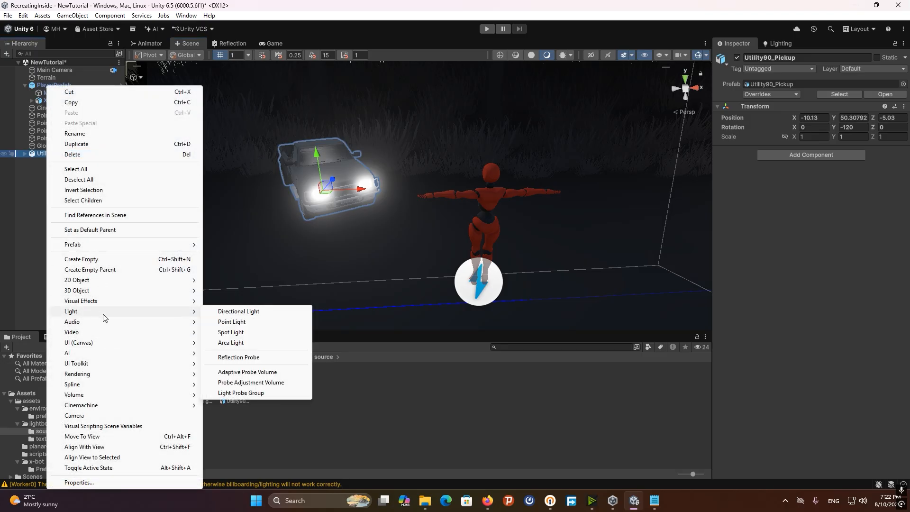
left_click(237, 322)
key("w")
right_click_drag(372, 189, 309, 179)
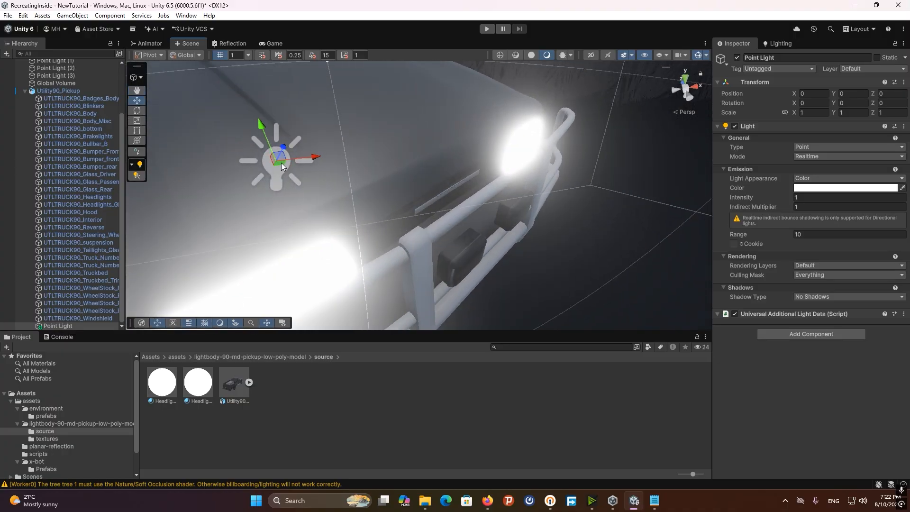
Move the point light onto one headlight at about X -2.57, Y 0.832, Z -0.495, and duplicate it onto the other at Z 0.646
left_click_drag(281, 164, 563, 212)
right_click_drag(563, 212, 479, 252)
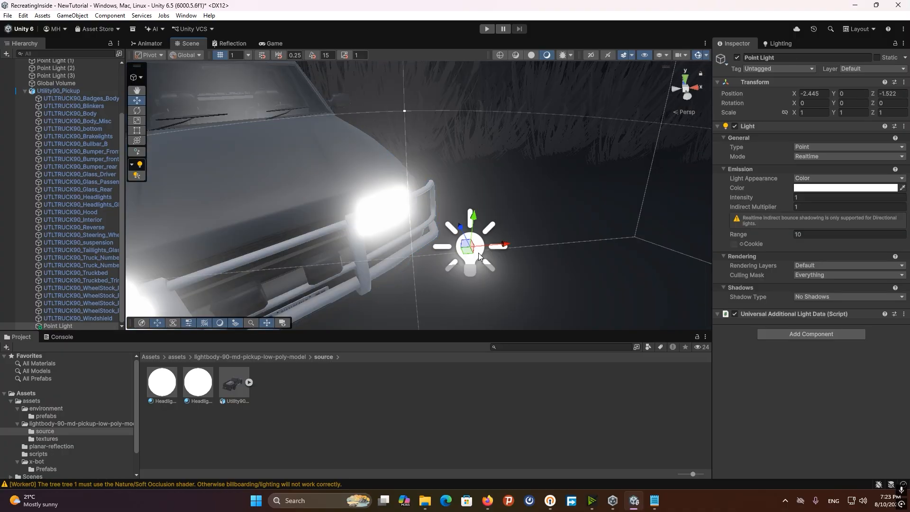
left_click_drag(478, 252, 450, 178)
right_click_drag(450, 178, 342, 203)
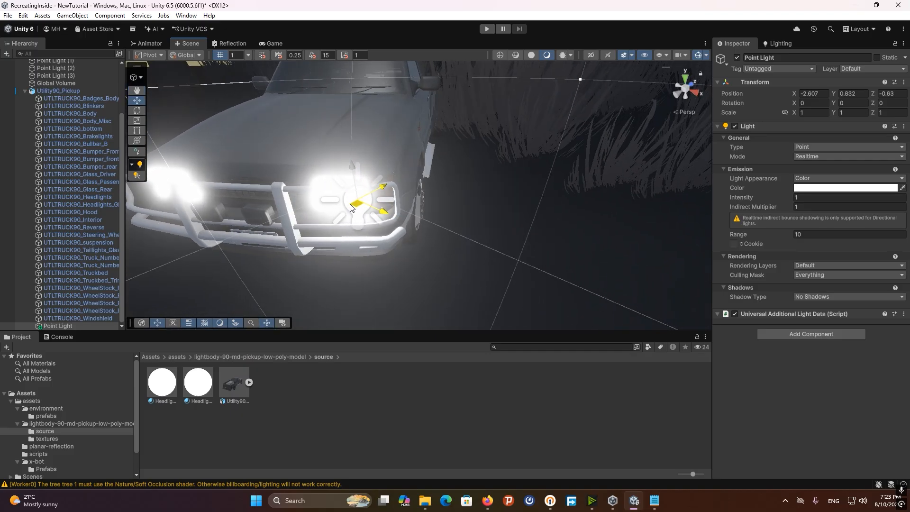
left_click_drag(356, 203, 334, 199)
right_click_drag(332, 200, 347, 198)
key("w")
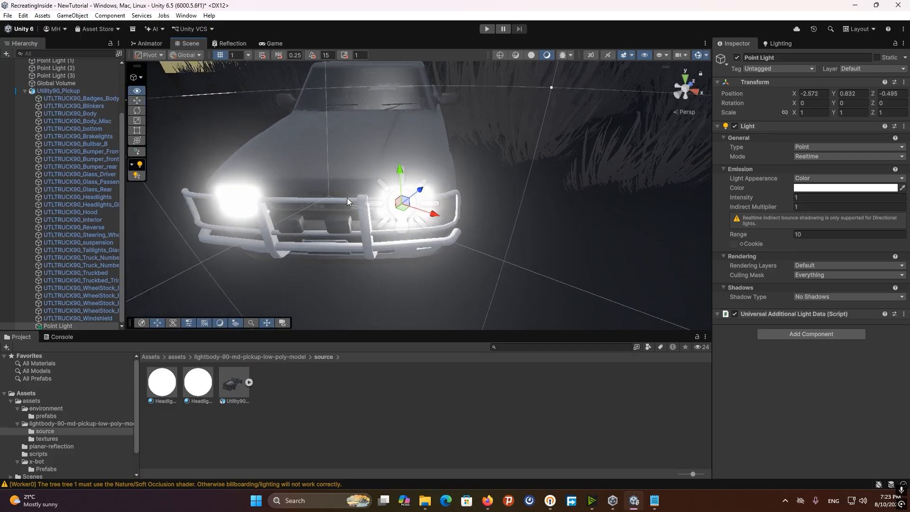
key("ctrl+d")
left_click_drag(396, 208, 217, 211)
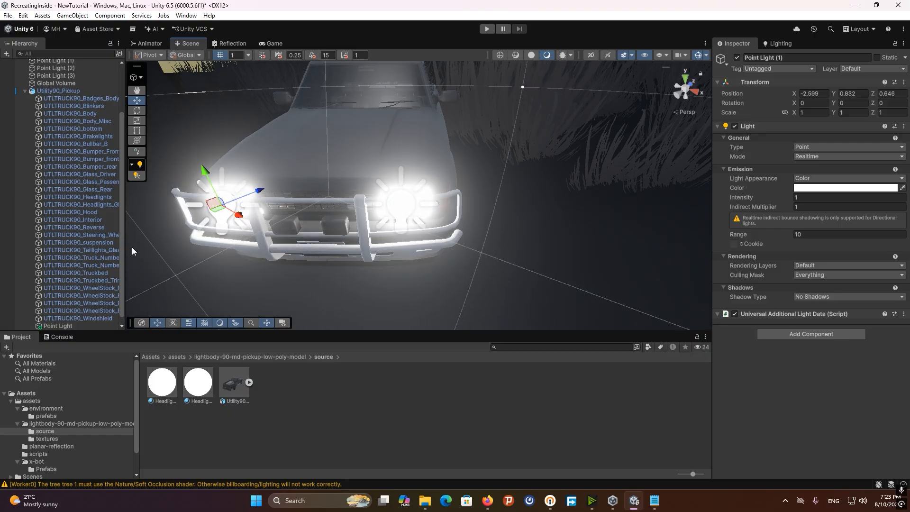
Add a spot light as a child of Utility90_Pickup and align it with a view looking forward from the headlight
right_click(61, 92)
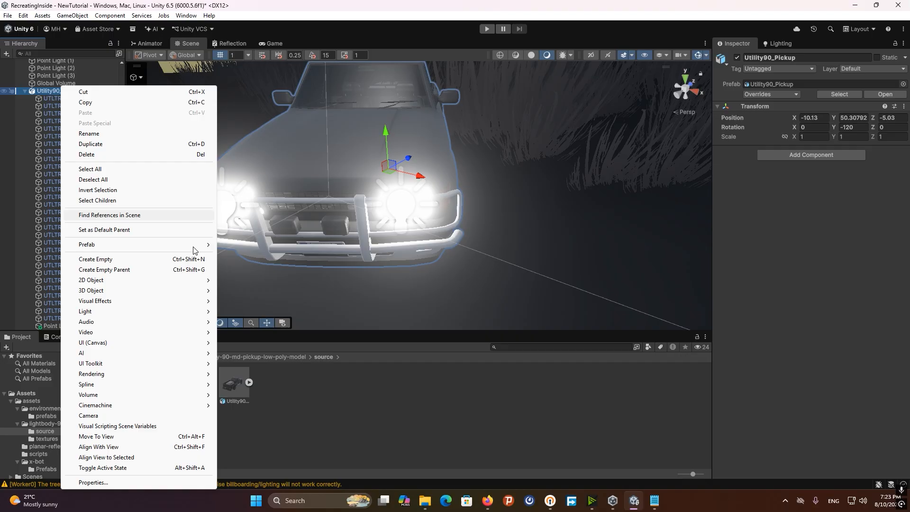
mouse_move(105, 312)
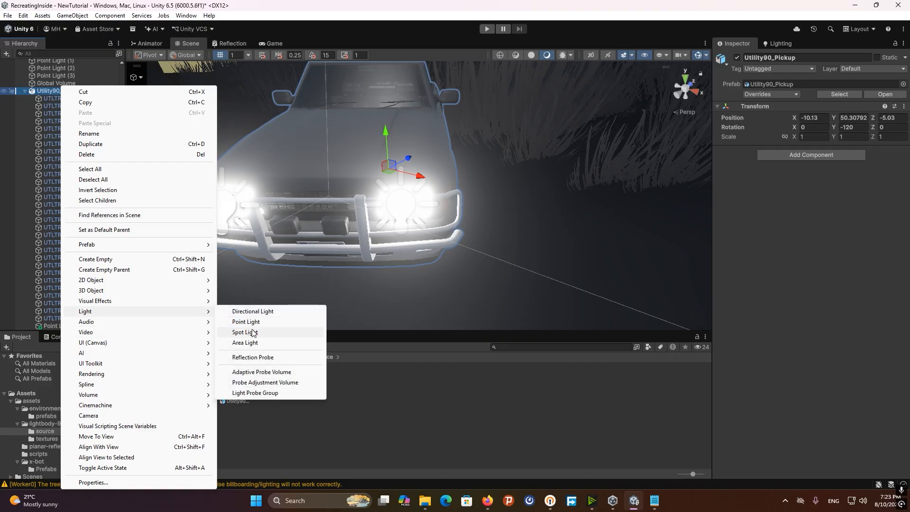
left_click(283, 332)
key("w")
right_click_drag(422, 203, 711, 243)
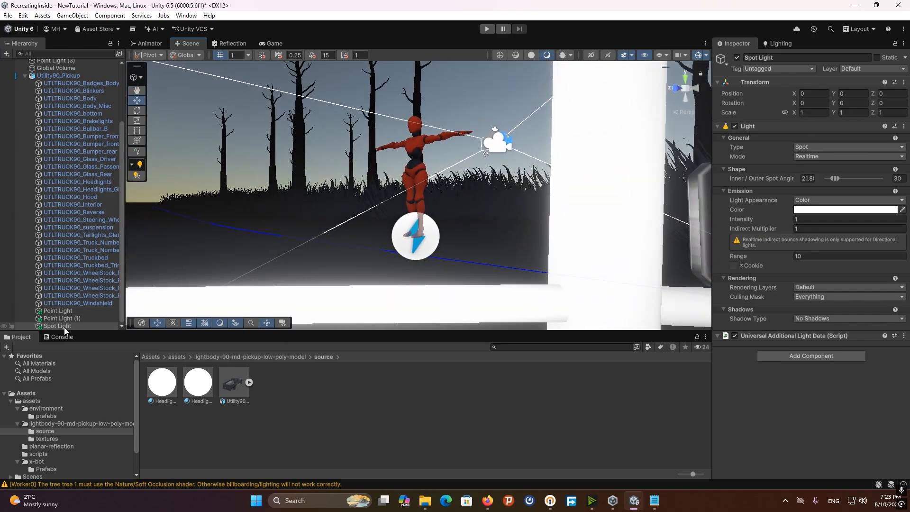
left_click(71, 16)
left_click(191, 289)
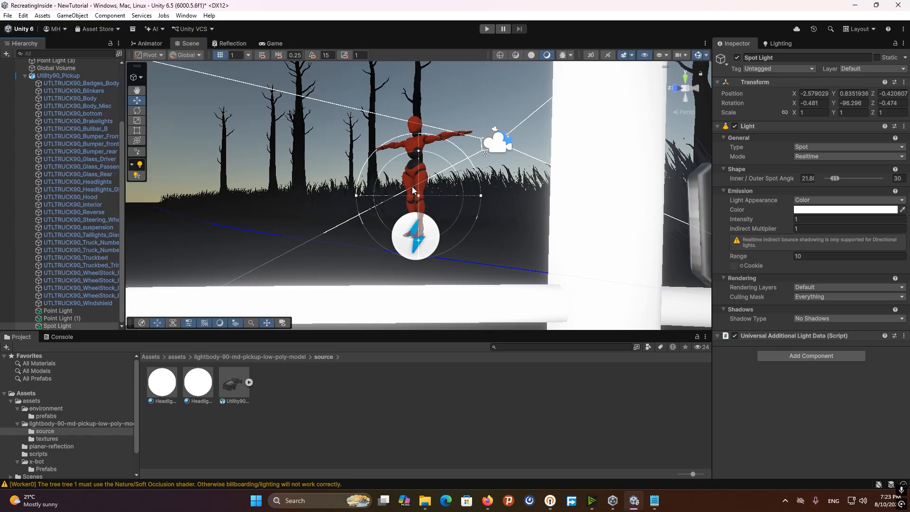
Move the spot light onto its headlight at X -2.655, Z -0.465, and duplicate it onto the other headlight at about Z 0.642
key("s")
right_click_drag(411, 187, 663, 232)
mouse_move(521, 166)
middle_mouse_down()
mouse_move(522, 185)
mouse_move(518, 168)
mouse_move(512, 172)
middle_mouse_up()
left_click_drag(511, 172, 520, 241, "alt")
middle_click_drag(520, 242, 517, 216)
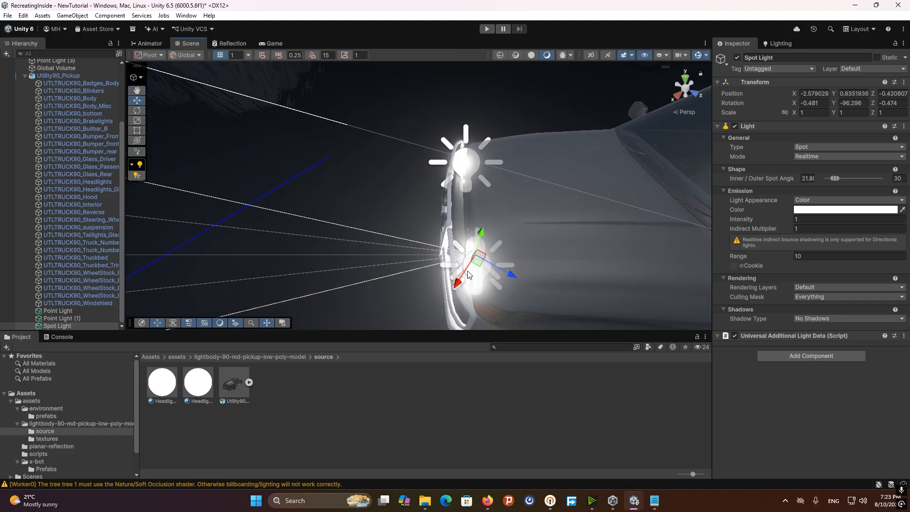
left_click_drag(468, 274, 539, 216)
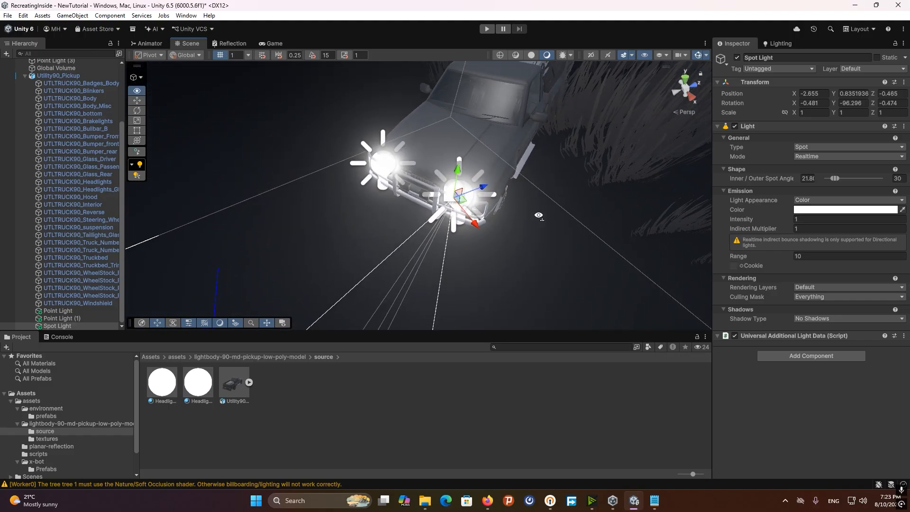
key("ctrl+d")
left_click_drag(458, 198, 377, 171)
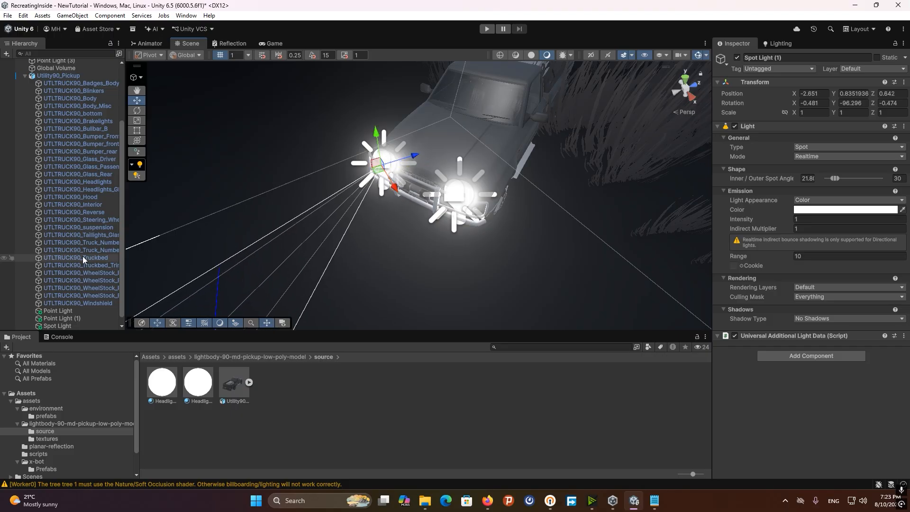
Set the shadow type of both headlight spot lights to Hard Shadows
scroll(83, 256, "down", 1)
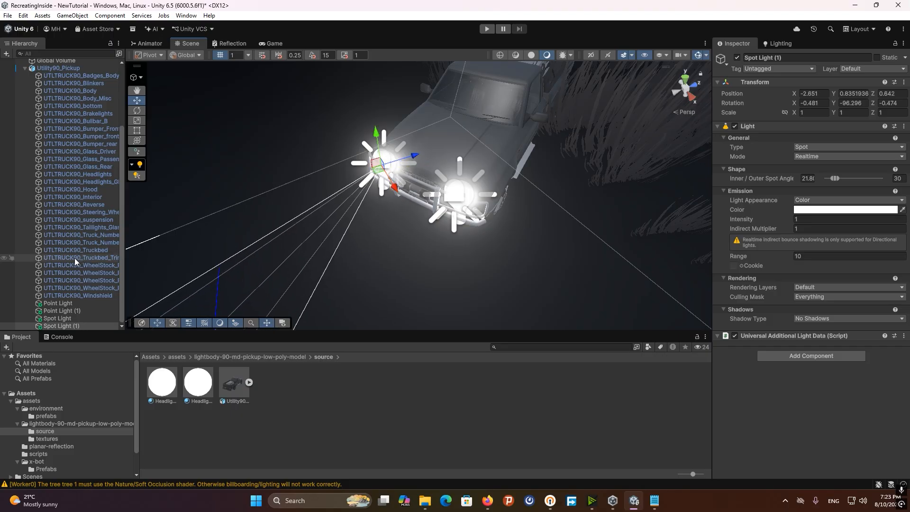
left_click(72, 319, "ctrl")
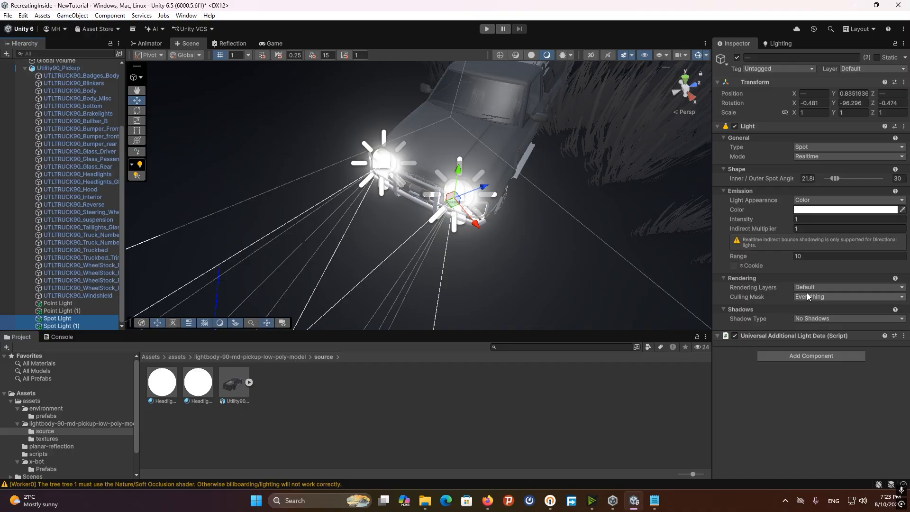
left_click(817, 319)
left_click(824, 343)
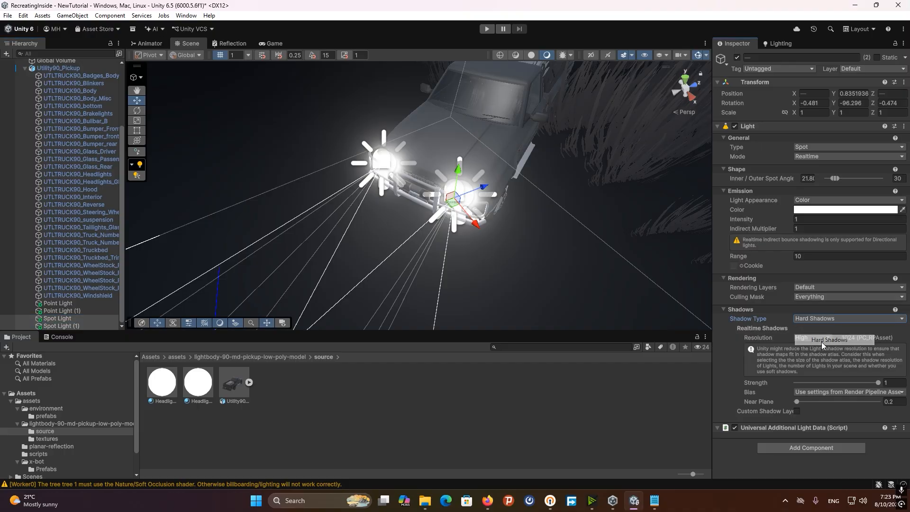
right_click_drag(469, 199, 661, 128)
key("s")
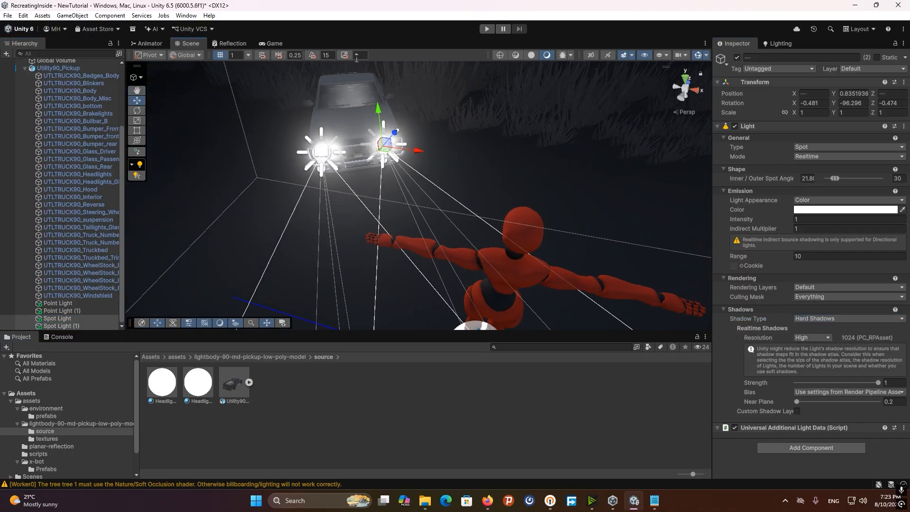
Play the scene and try both spot lights at intensity 110.58, inner angle about 28.5, outer angle about 101 and range 20
left_click(268, 44)
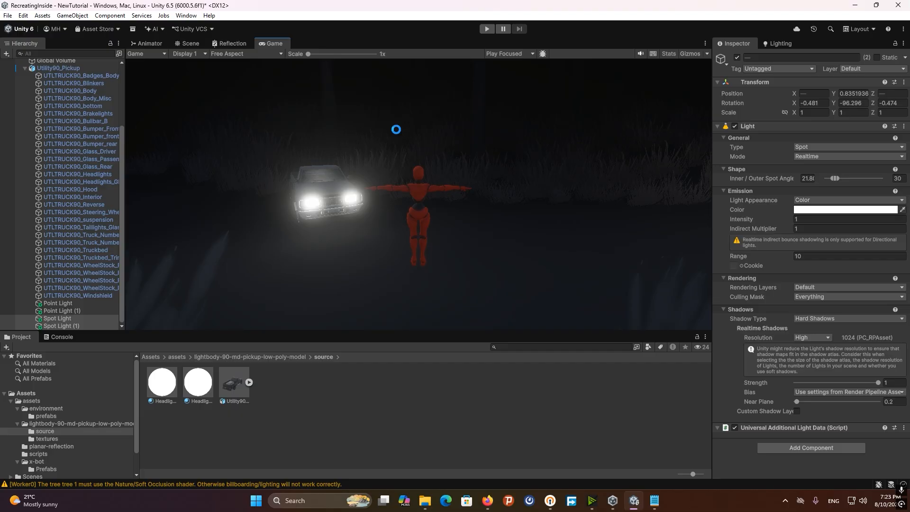
left_click(487, 29)
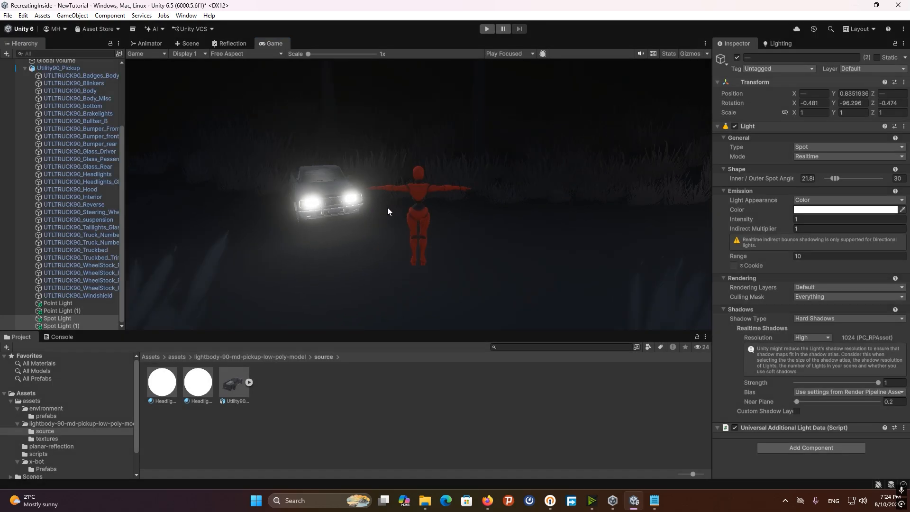
left_click_drag(757, 219, 326, 233)
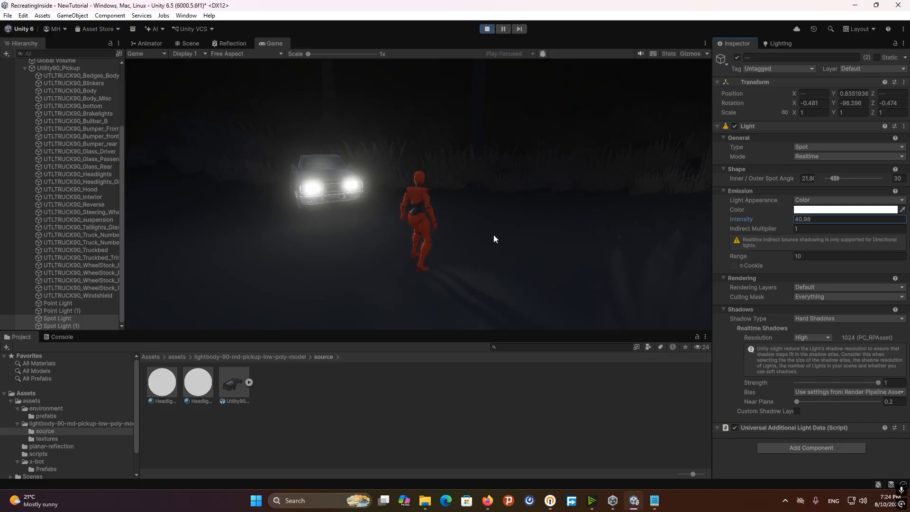
left_click_drag(626, 235, 737, 264)
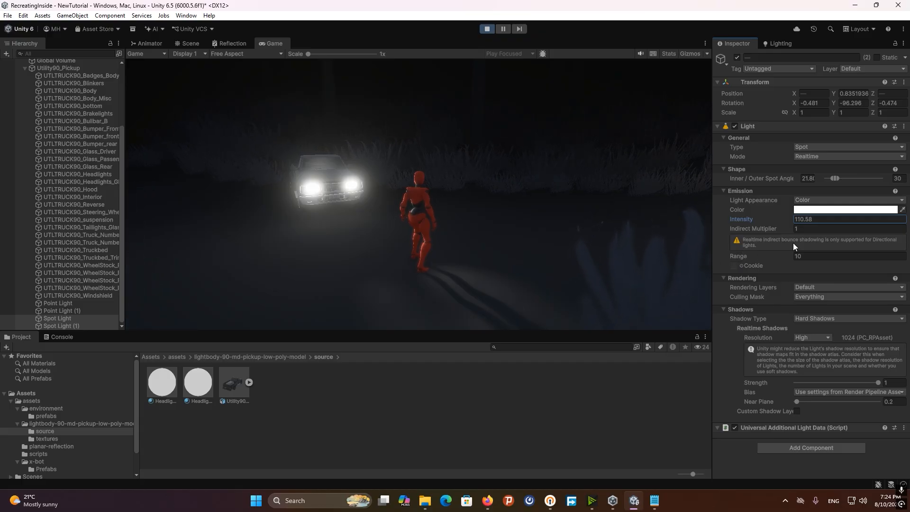
left_click_drag(837, 179, 833, 178)
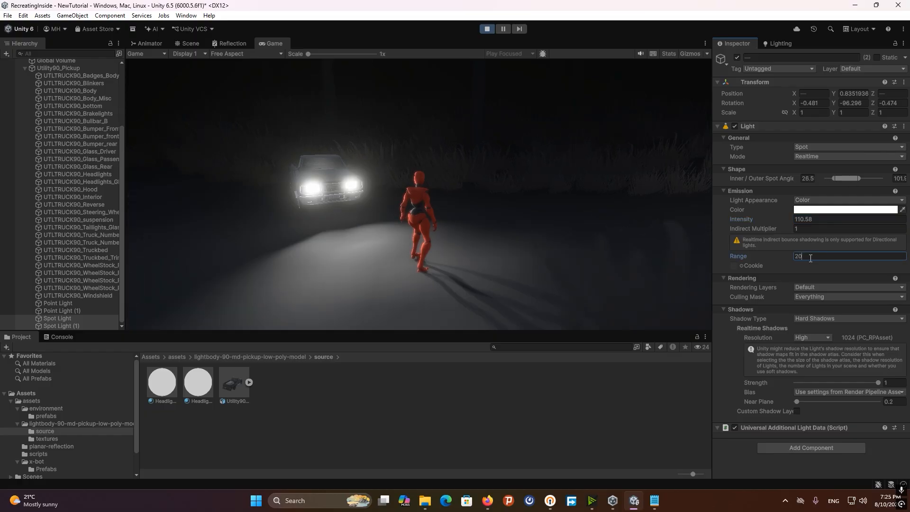
left_click(477, 217)
left_click(487, 30)
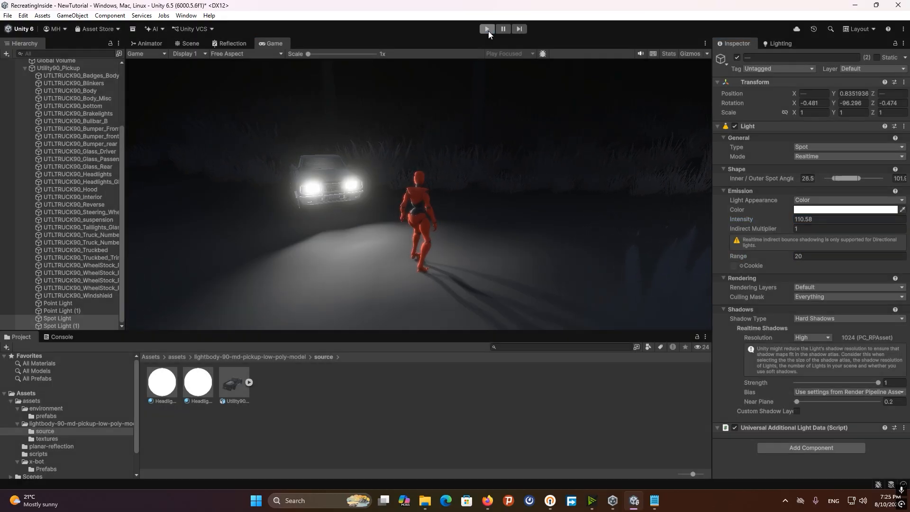
Set both spot lights to intensity 50 and range 20, with inner and outer angles of about 37.7 and 108
right_click_drag(493, 176, 682, 195)
left_click(816, 257)
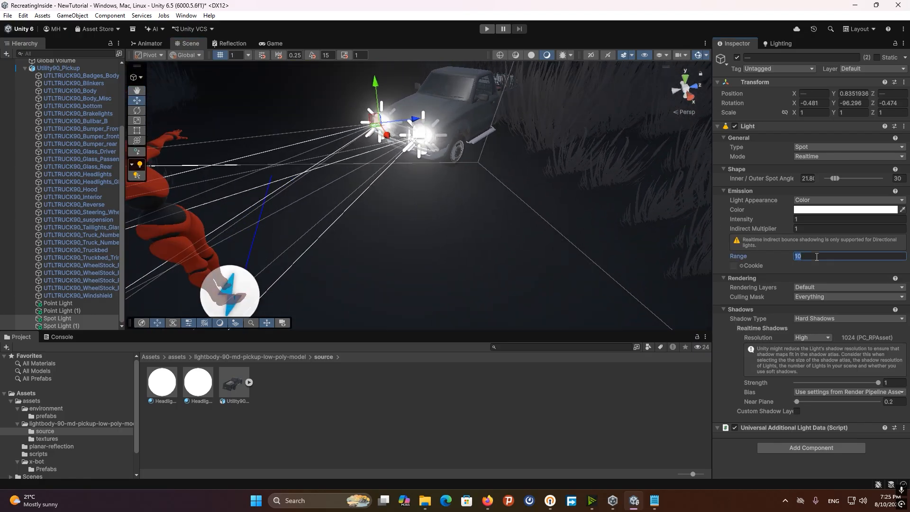
mouse_move(836, 179)
left_mouse_down()
mouse_move(856, 178)
mouse_move(836, 178)
left_mouse_up()
scroll(677, 173, "down", 3)
left_click_drag(426, 157, 646, 147, "alt")
middle_click_drag(493, 138, 527, 193)
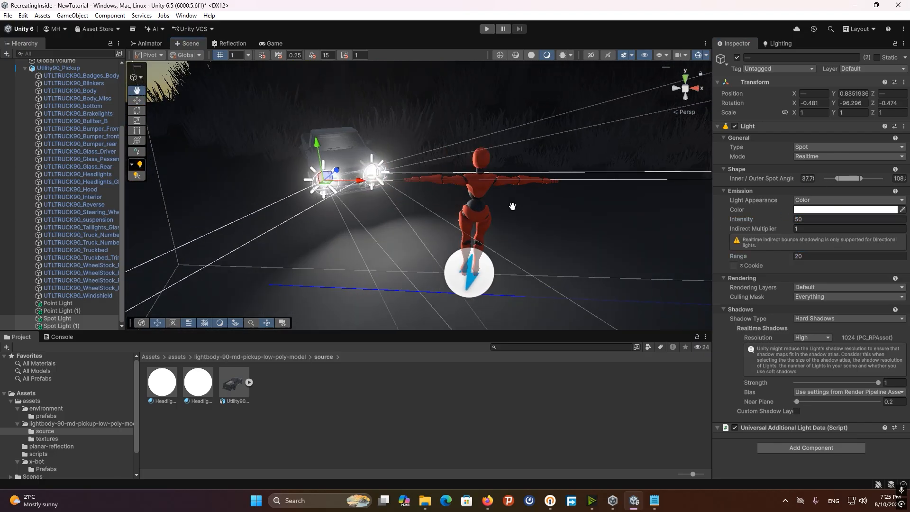
Add a new Particle System object to the scene root and name it TheMist
scroll(527, 194, "up", 1)
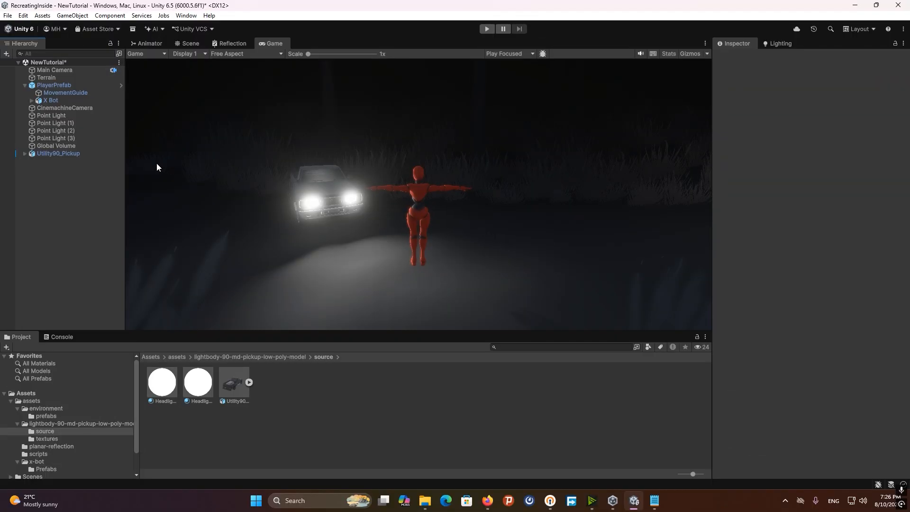
right_click(53, 167)
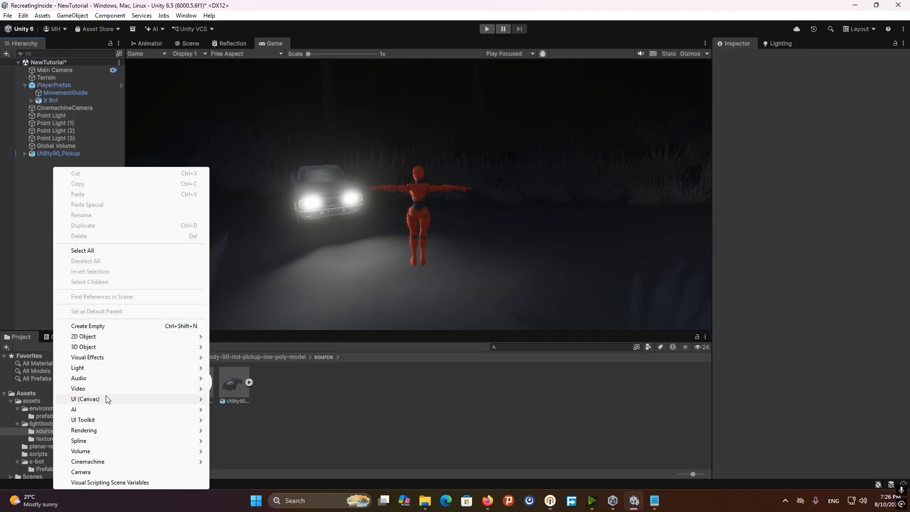
mouse_move(98, 398)
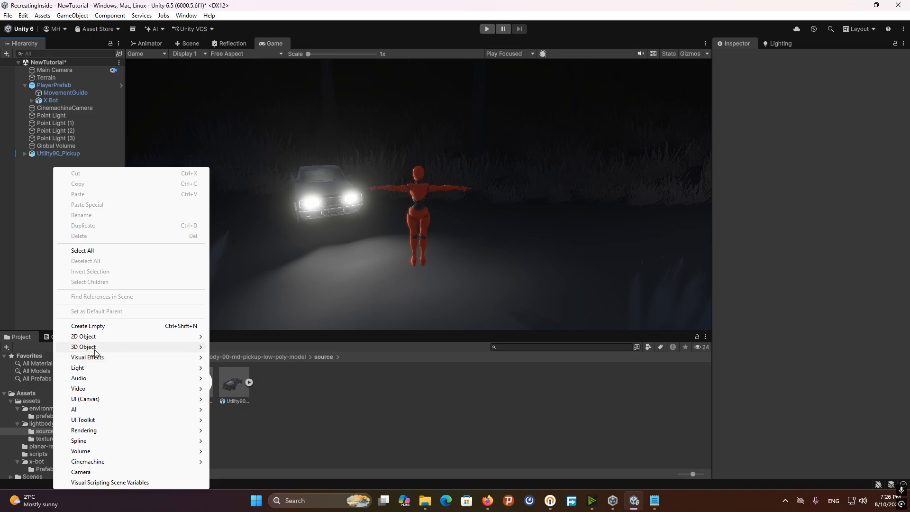
mouse_move(100, 358)
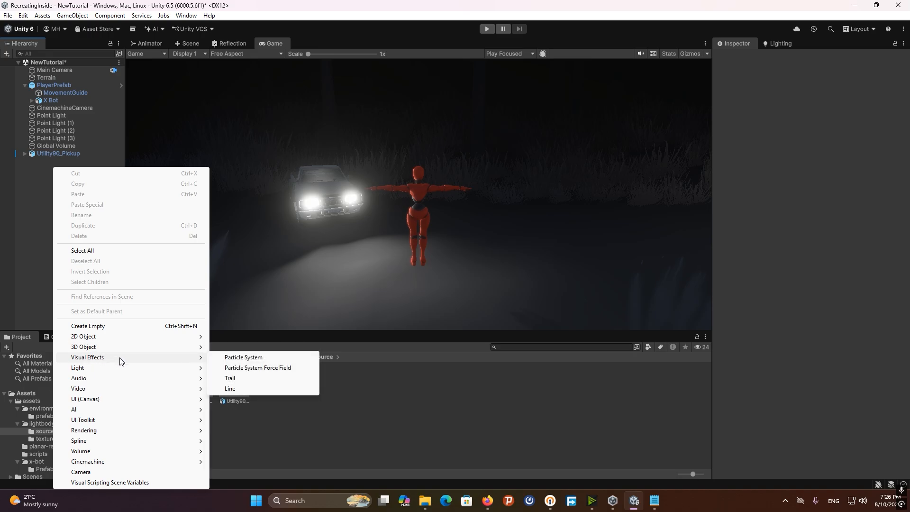
left_click(244, 358)
type("TheMist")
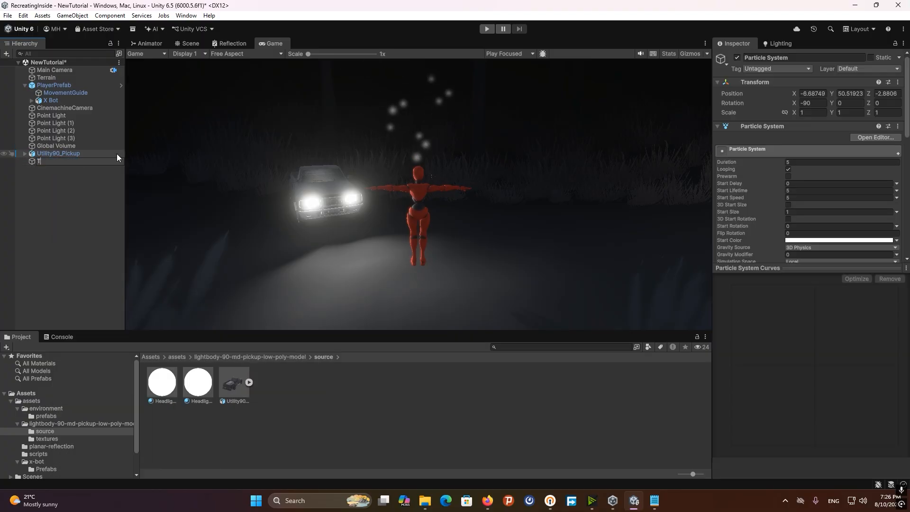
key("Return")
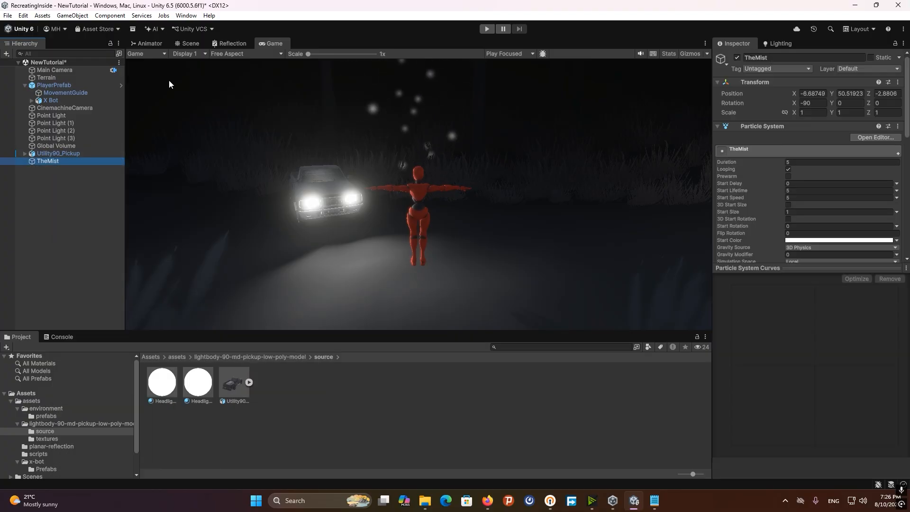
In the scene view, move TheMist emitter on the ground plane to about X 0.72, Z -8.52
left_click(186, 43)
key("w")
right_click_drag(445, 232, 399, 187)
key("s")
middle_click_drag(399, 187, 347, 157)
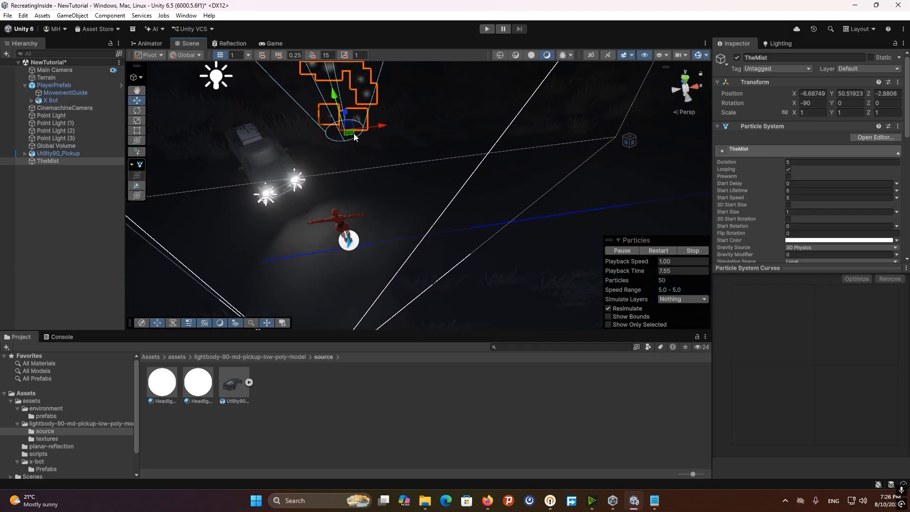
left_click_drag(350, 127, 505, 191)
Rotate TheMist to 0, -90, 90 so it emits sideways across the scene, and raise it to about Y 52.45
left_click(137, 111)
key("f")
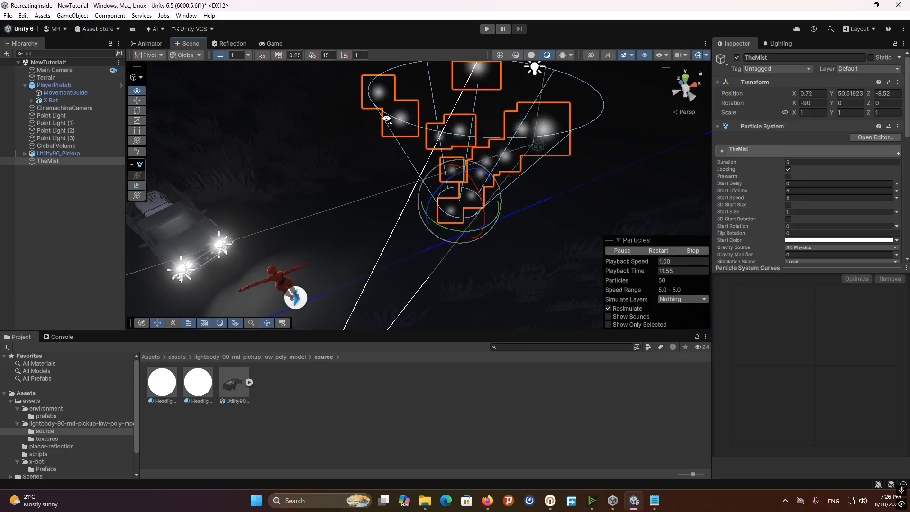
left_click_drag(402, 196, 332, 271)
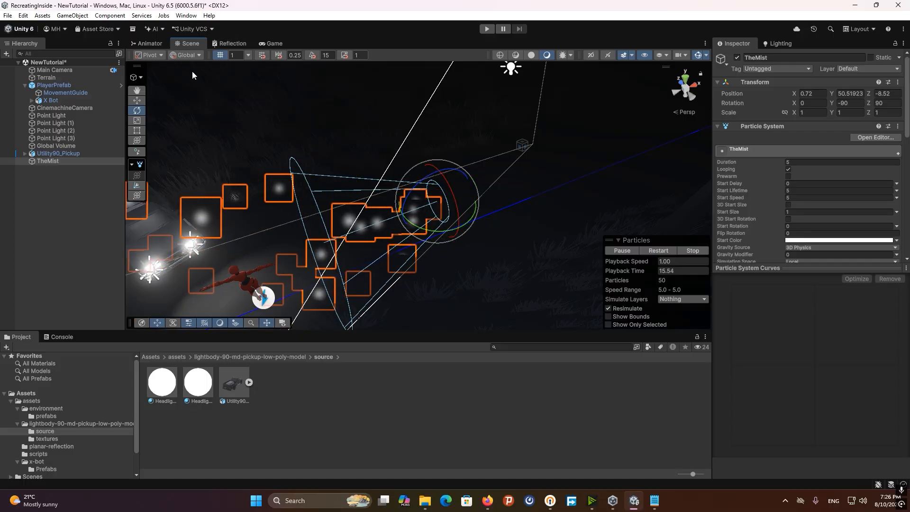
key("w")
left_click_drag(436, 178, 438, 138)
right_click_drag(535, 190, 493, 165)
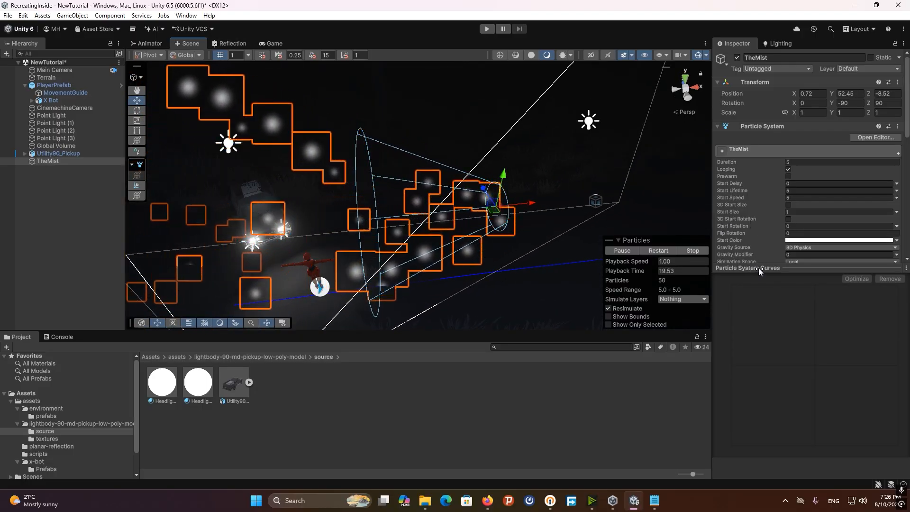
Change the emitter shape of TheMist to Box
left_click_drag(758, 268, 749, 378)
scroll(763, 275, "down", 4)
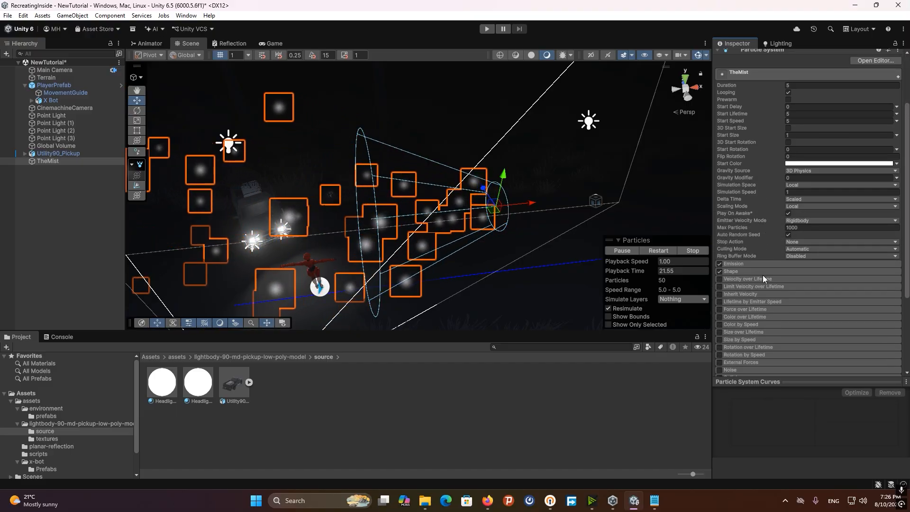
left_click(731, 220)
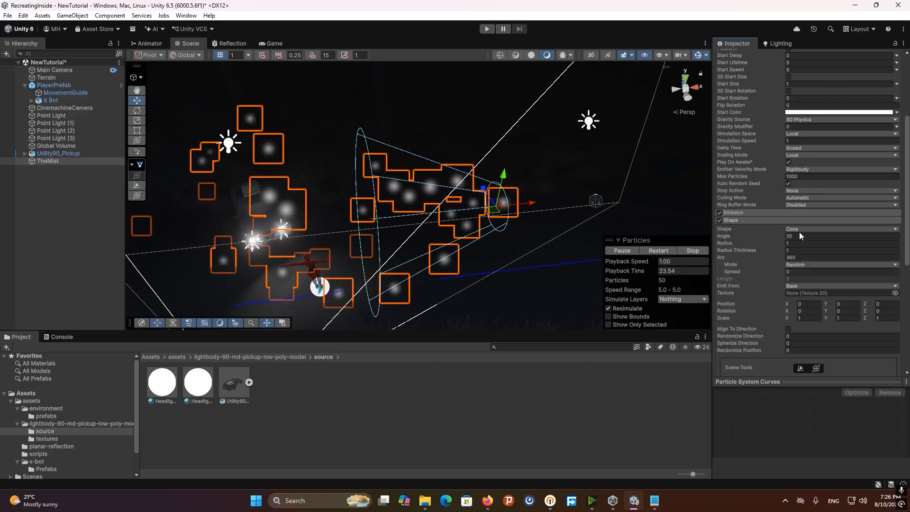
left_click(807, 228)
left_click(813, 281)
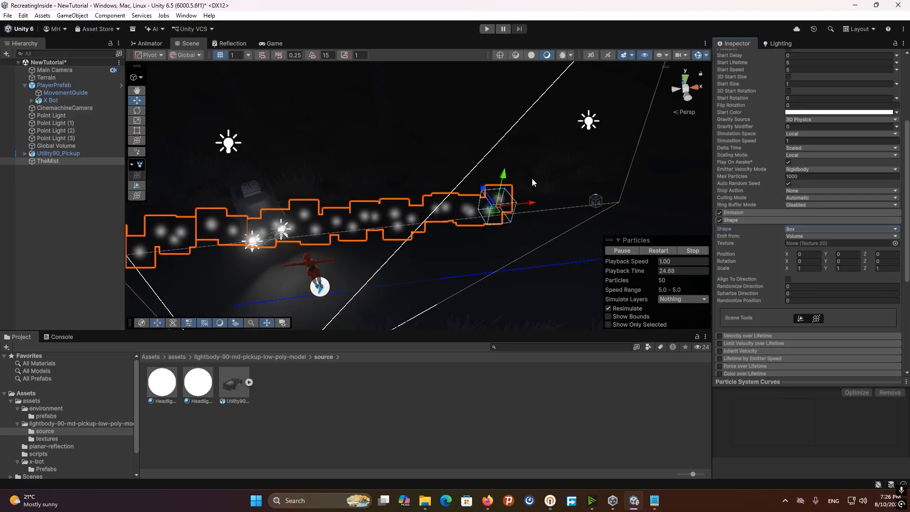
Move TheMist to about X -3.89, Z -10.01 and scale its box shape to about 3.26, 4.91, 29.83
left_click_drag(480, 205, 393, 233)
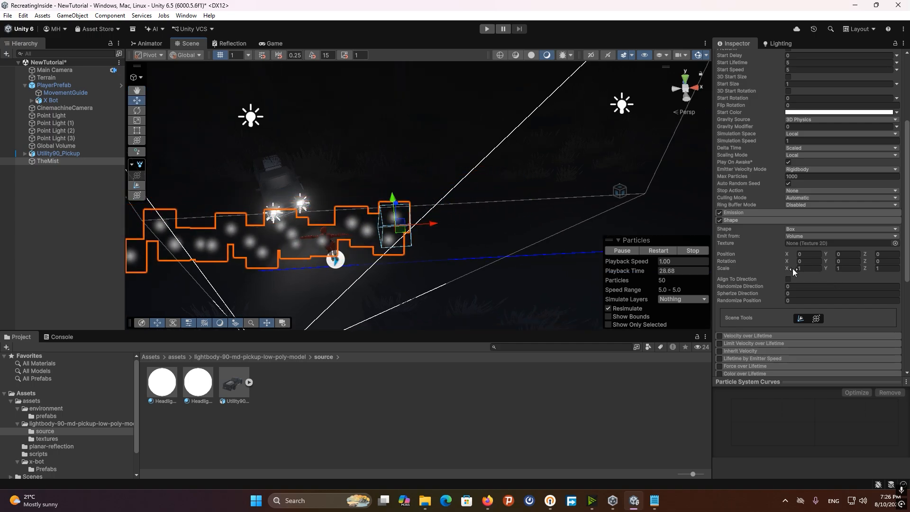
left_click_drag(790, 267, 420, 264)
scroll(540, 205, "down", 4)
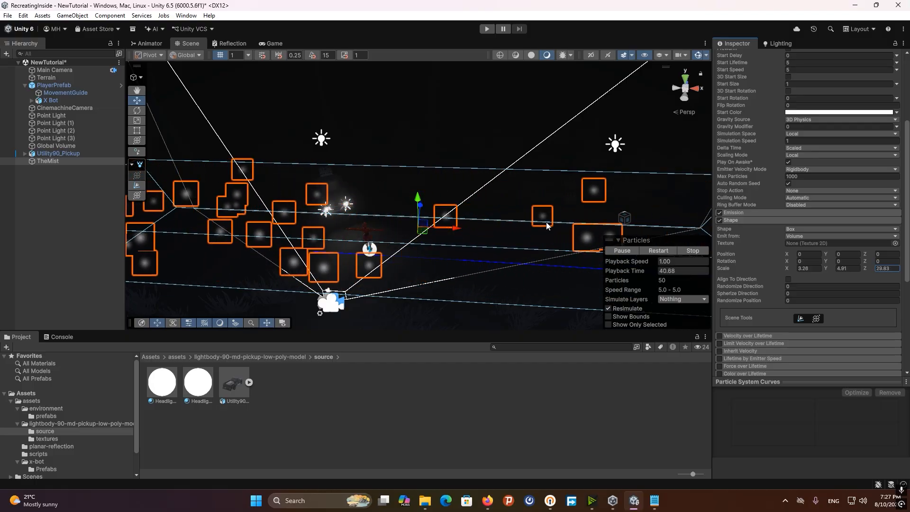
left_click_drag(437, 223, 392, 240, "alt")
scroll(392, 240, "down", 1)
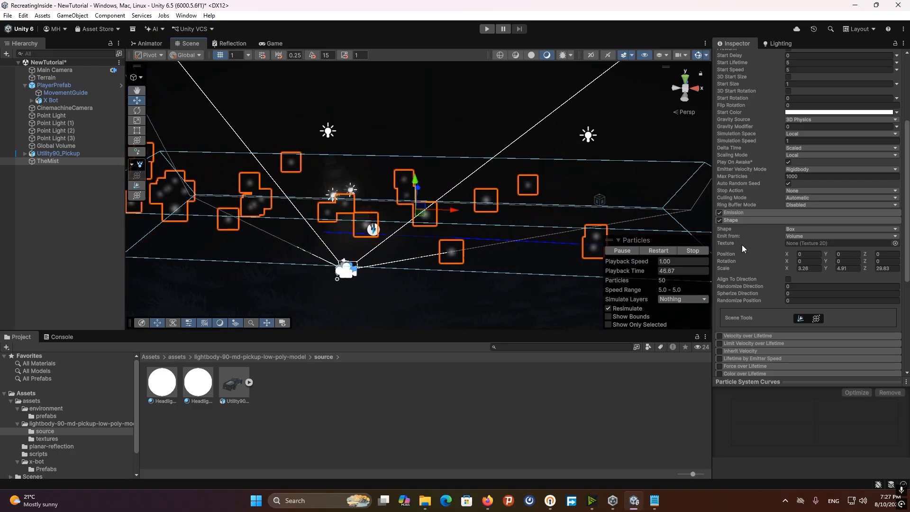
Set TheMist's start speed to 0.1 and its start size to about 7.21
scroll(741, 245, "up", 5)
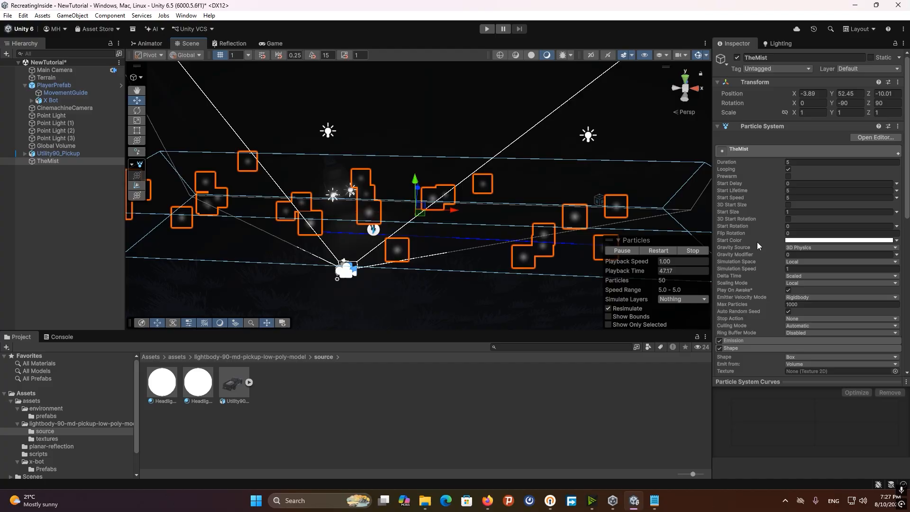
left_click(801, 198)
type("0.1")
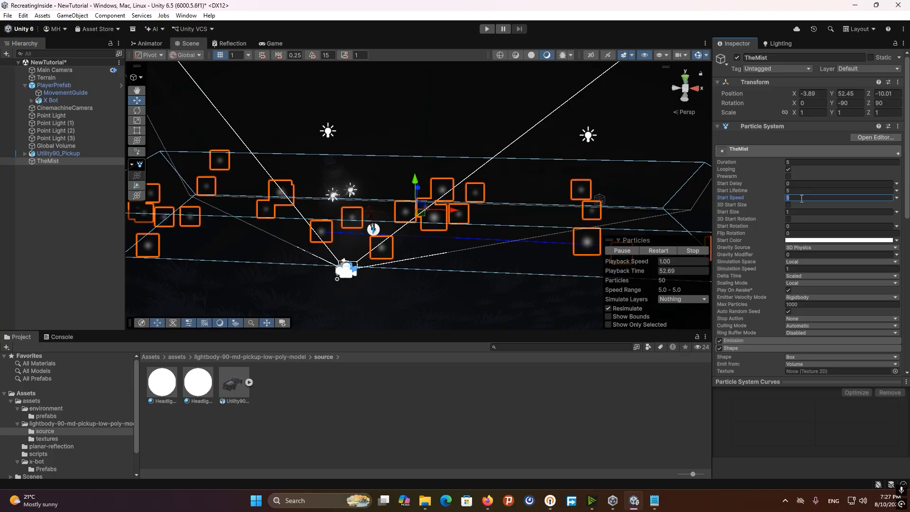
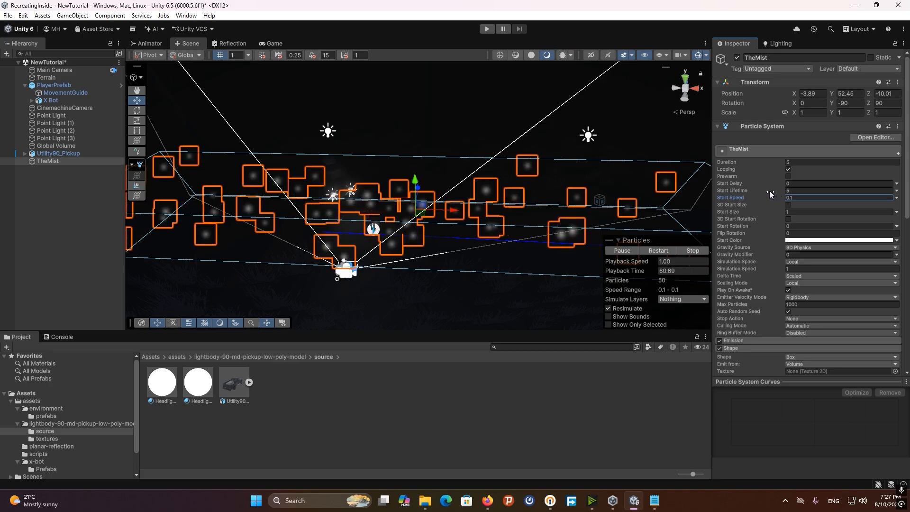
left_click_drag(739, 212, 840, 214)
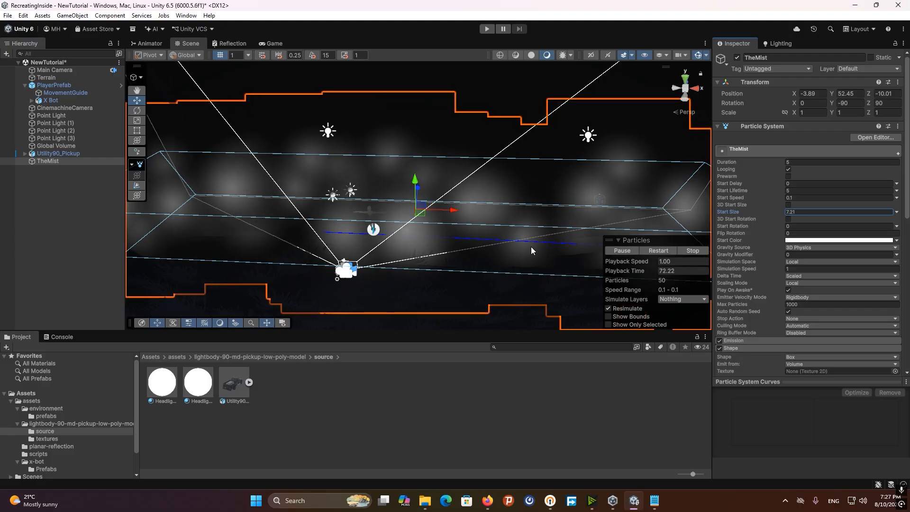
Expand the Renderer module of TheMist to show its material setting
scroll(769, 280, "down", 10)
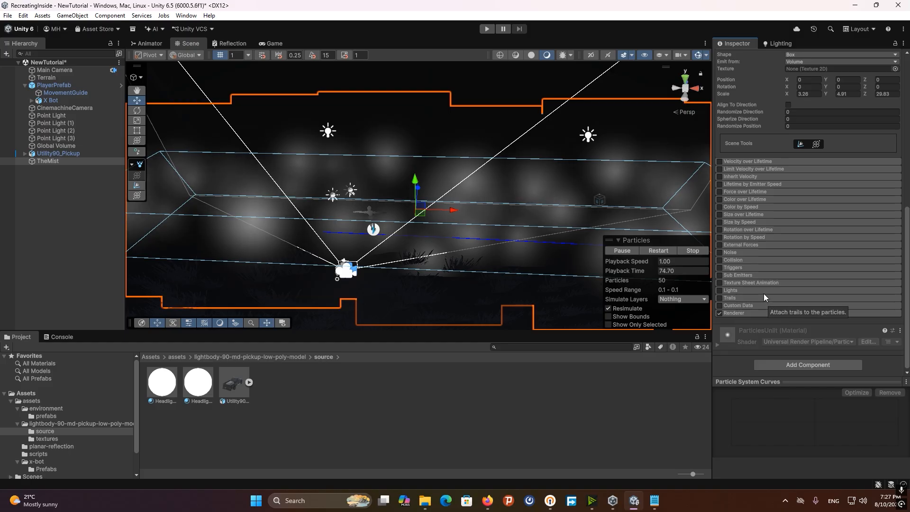
left_click(735, 313)
scroll(736, 315, "down", 3)
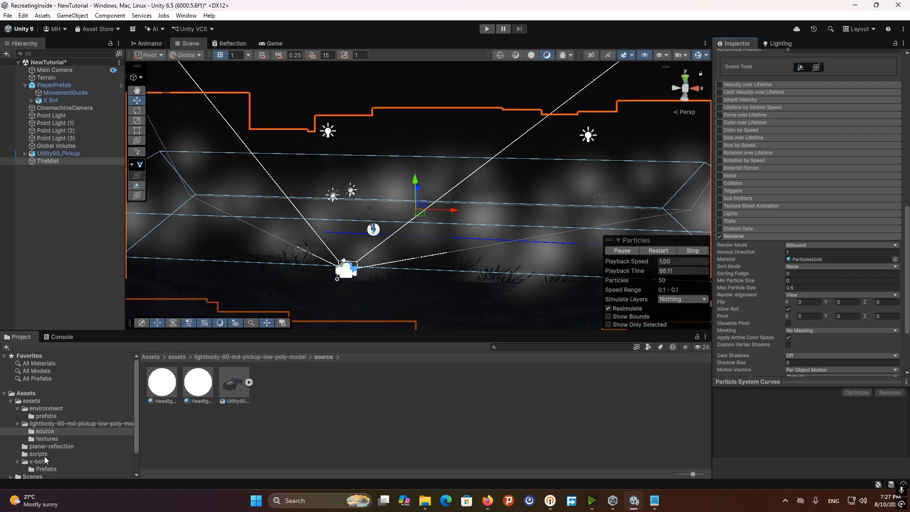
Delete the old NewMistMaterial from the environment assets folder
left_click(45, 408)
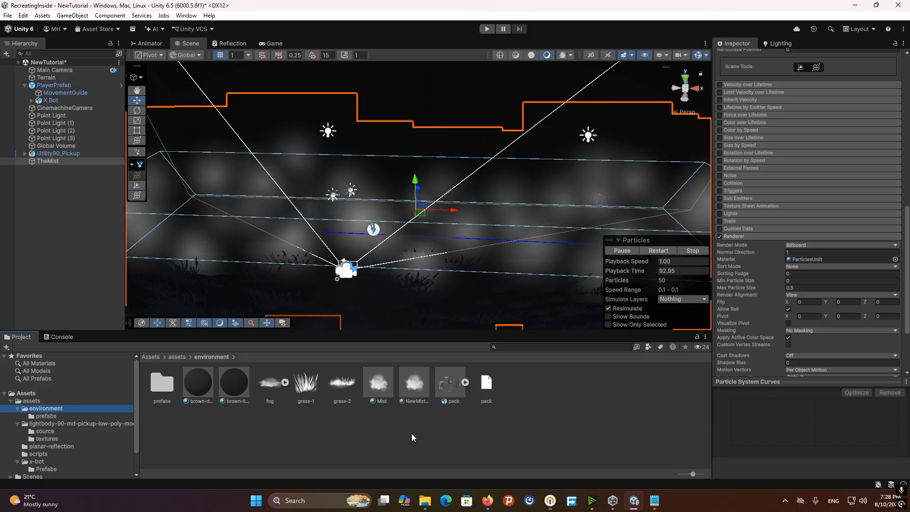
left_click(411, 384)
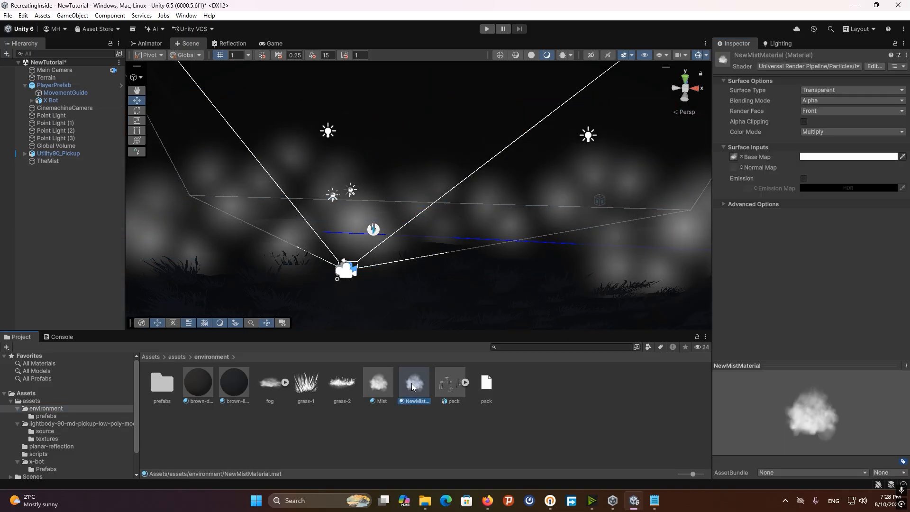
key("Delete")
key("Return")
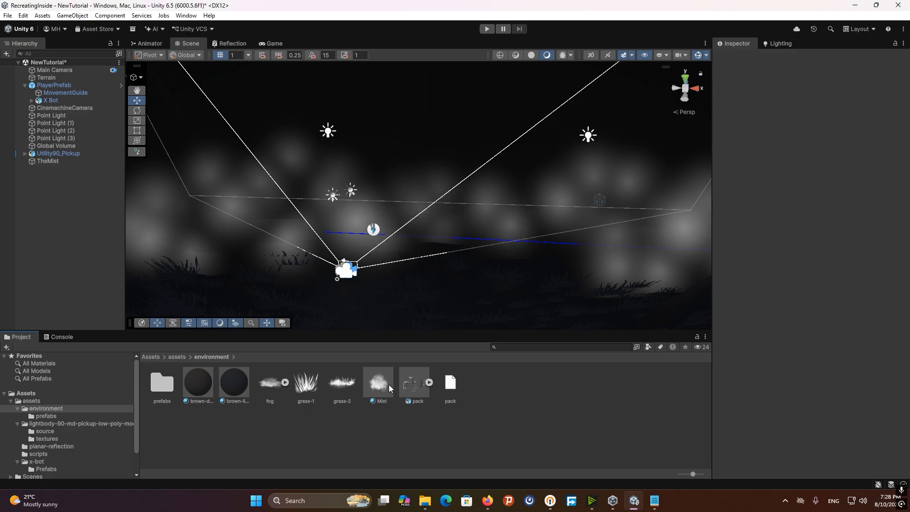
Create a new material named NewMist in the environment folder
right_click(390, 414)
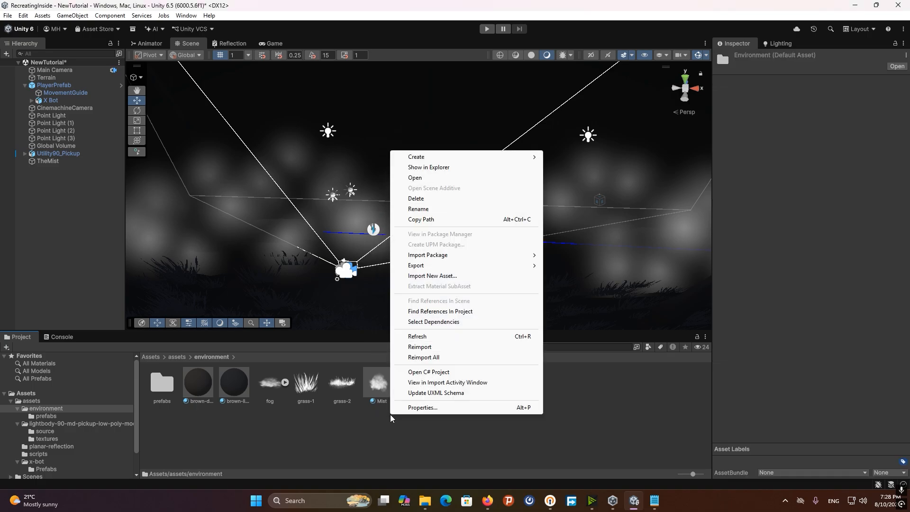
mouse_move(416, 156)
left_click(585, 178)
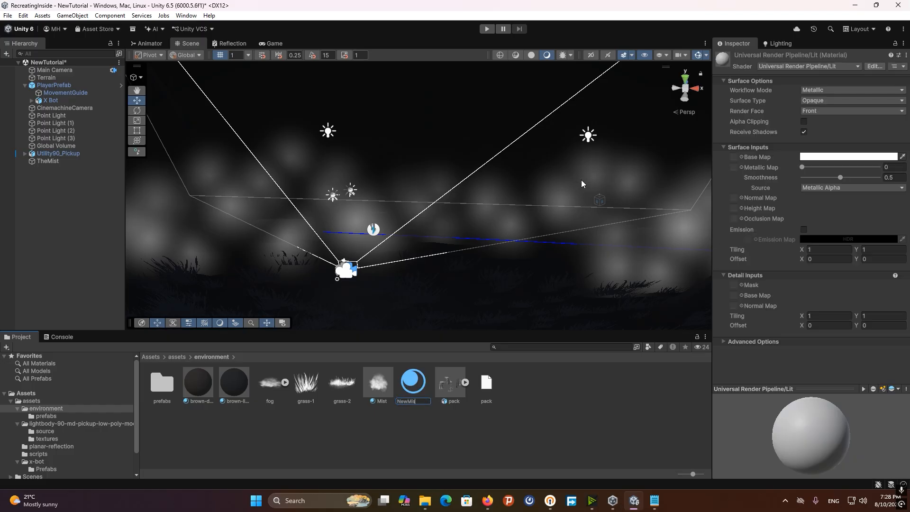
key("Return")
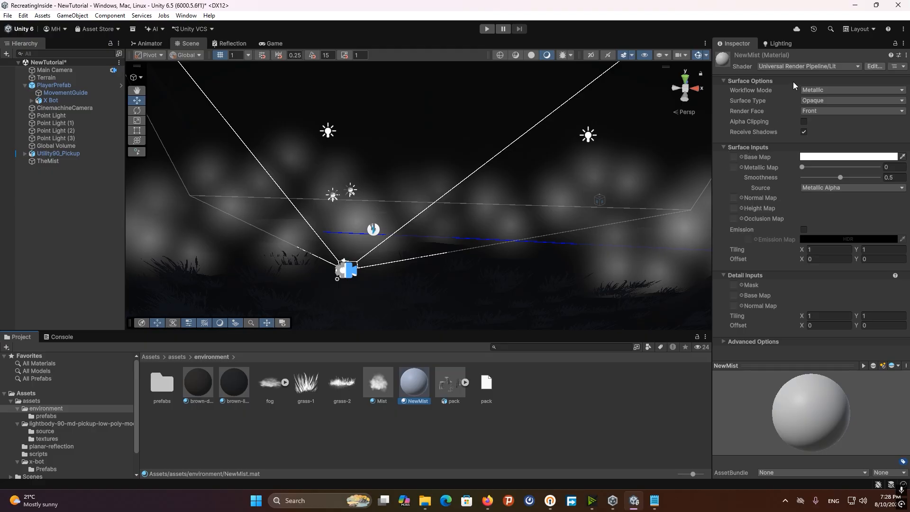
Assign the Universal Render Pipeline/Particles/Unlit shader to the NewMist material
left_click(797, 65)
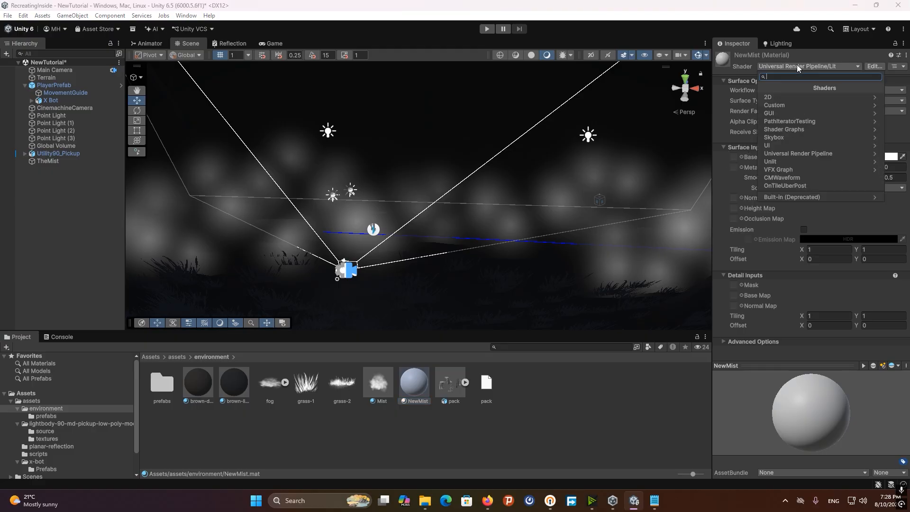
type("Part")
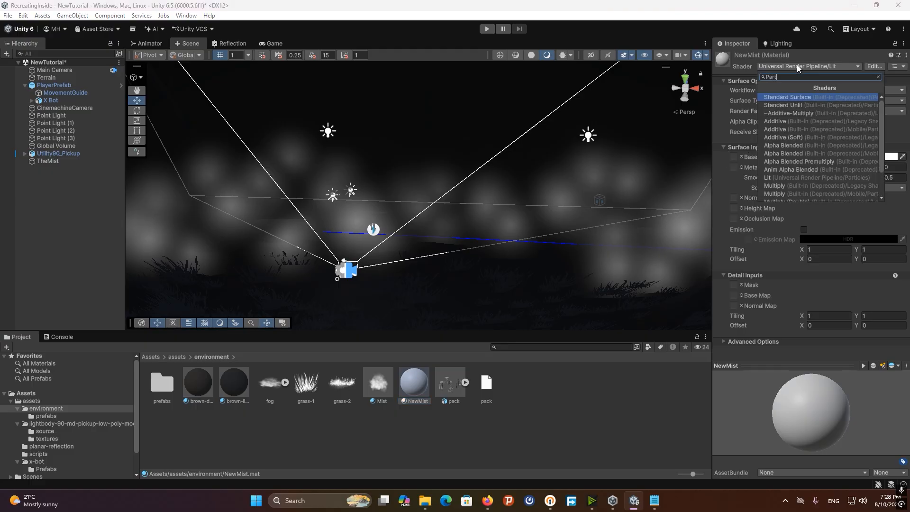
type("cle")
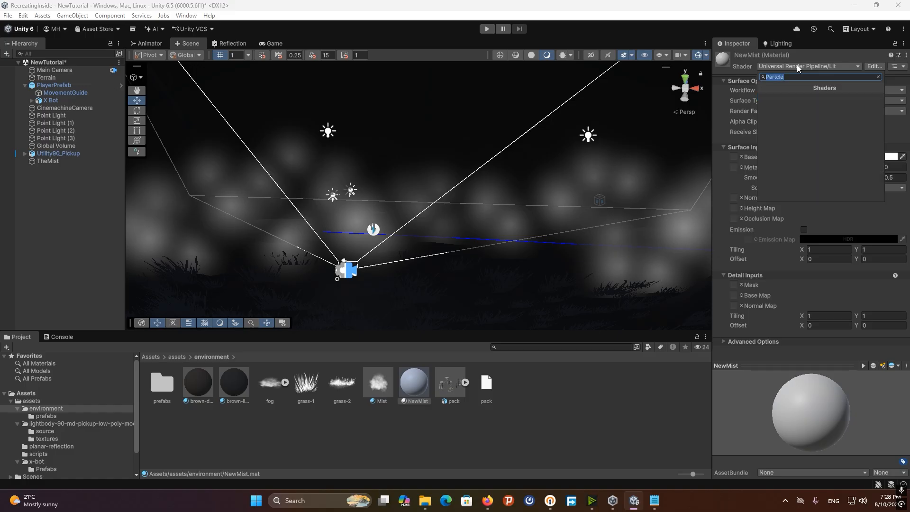
type("Particle")
left_click(783, 183)
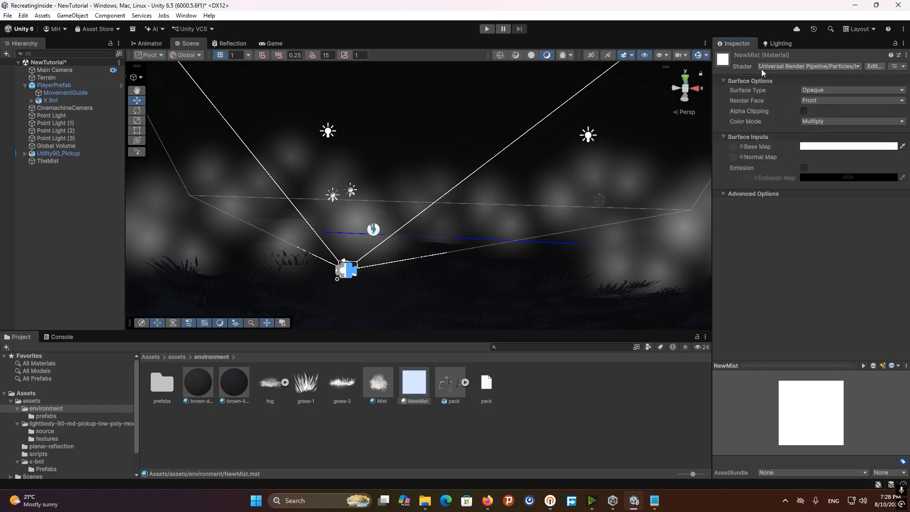
Widen the material's property area and set the surface type of NewMist to Transparent
left_click_drag(712, 108, 675, 110)
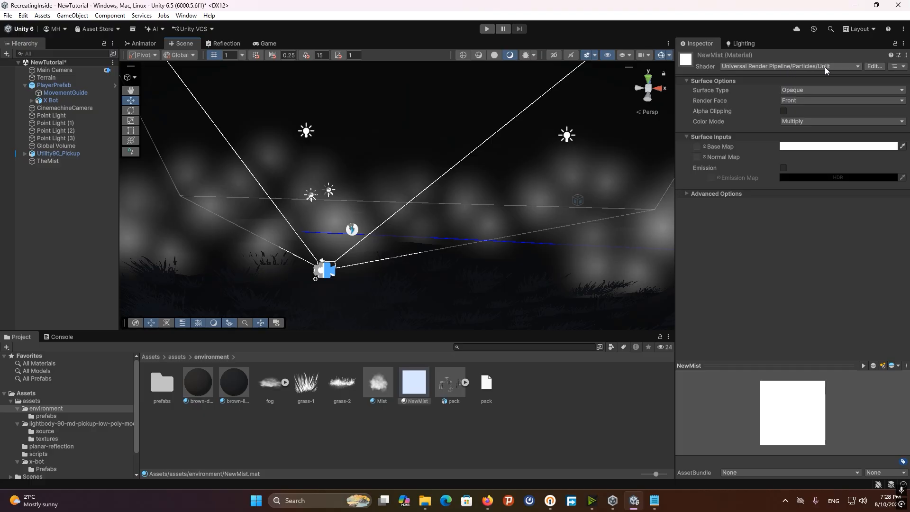
left_click(798, 90)
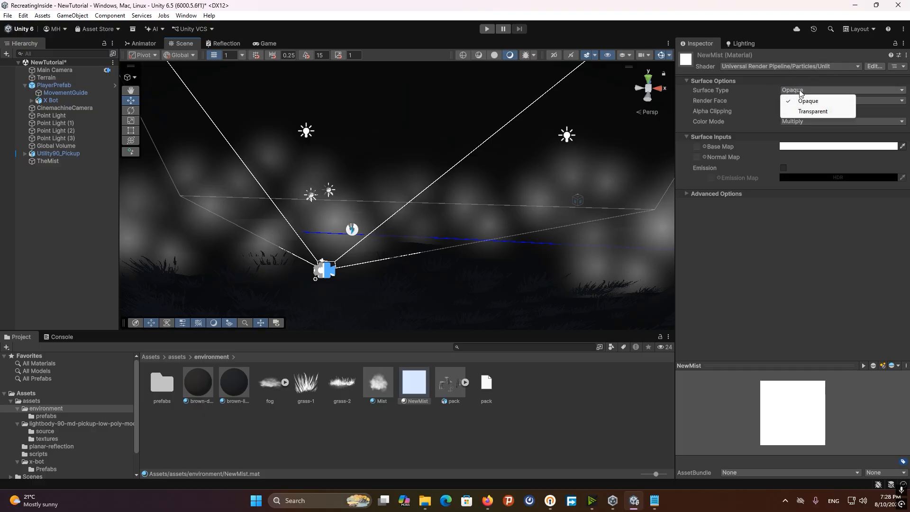
left_click(812, 110)
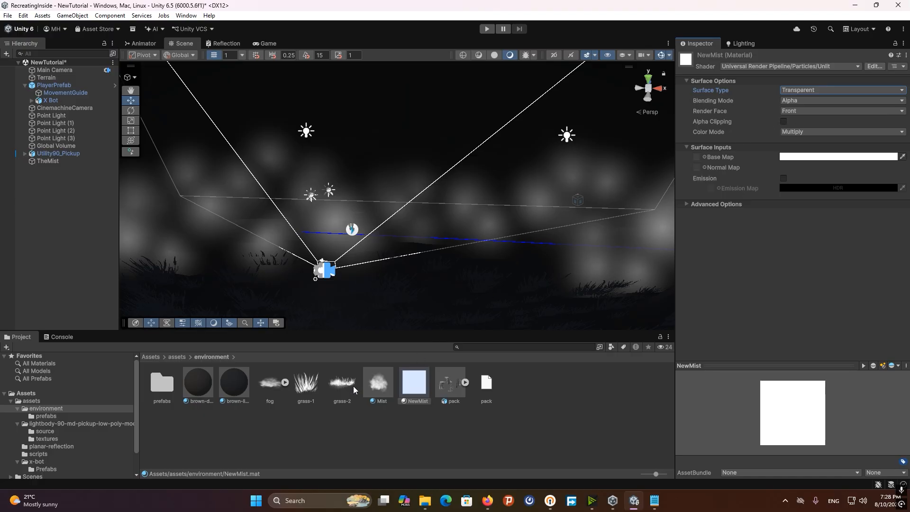
Assign the fog texture to the base map of the NewMist material
left_click_drag(271, 388, 702, 157)
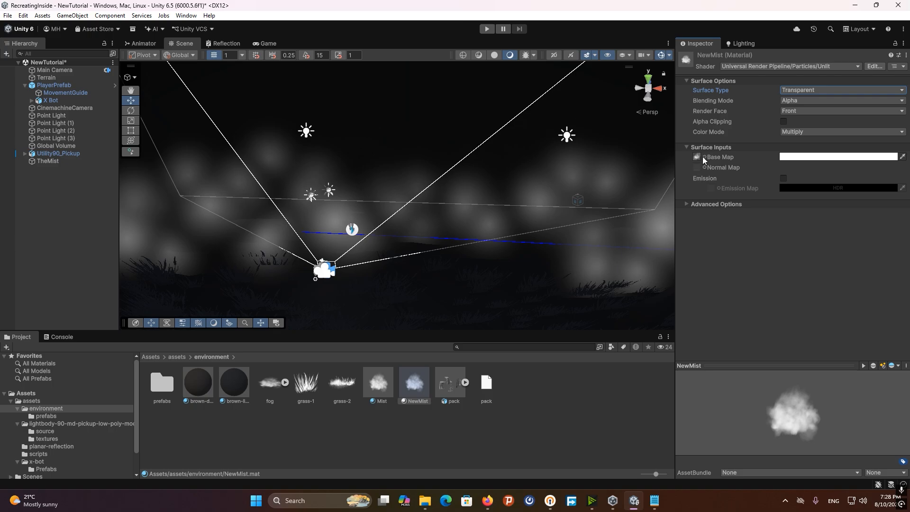
left_click(390, 441)
left_click(416, 393)
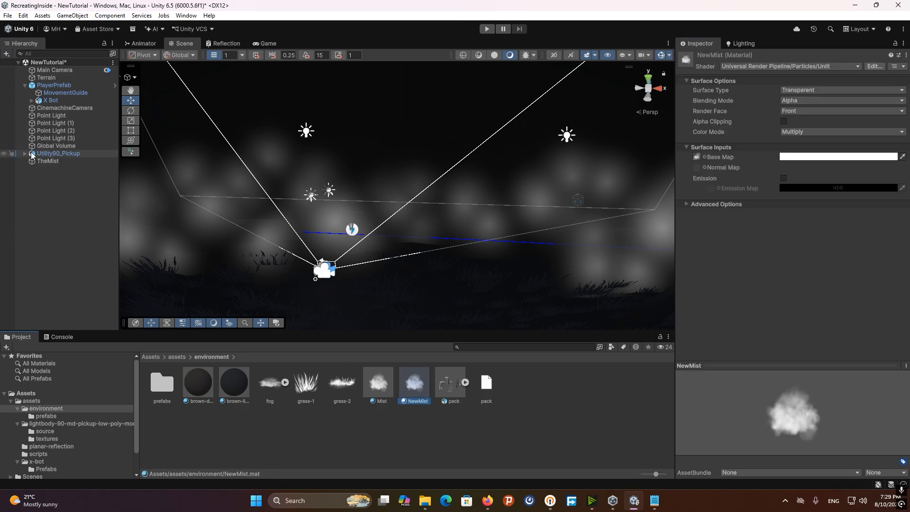
Set NewMist as the renderer material of TheMist's particle system
left_click(43, 161)
scroll(737, 343, "down", 10)
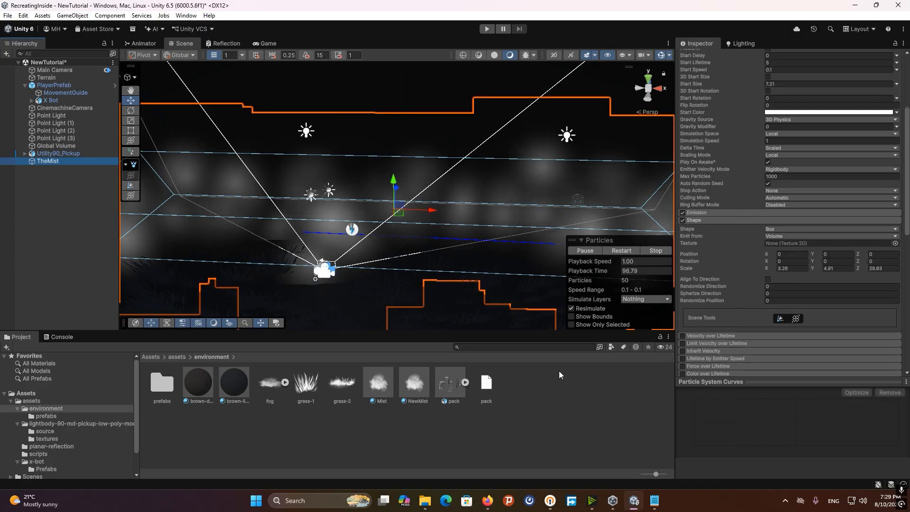
left_click_drag(419, 389, 726, 340)
scroll(726, 341, "down", 10)
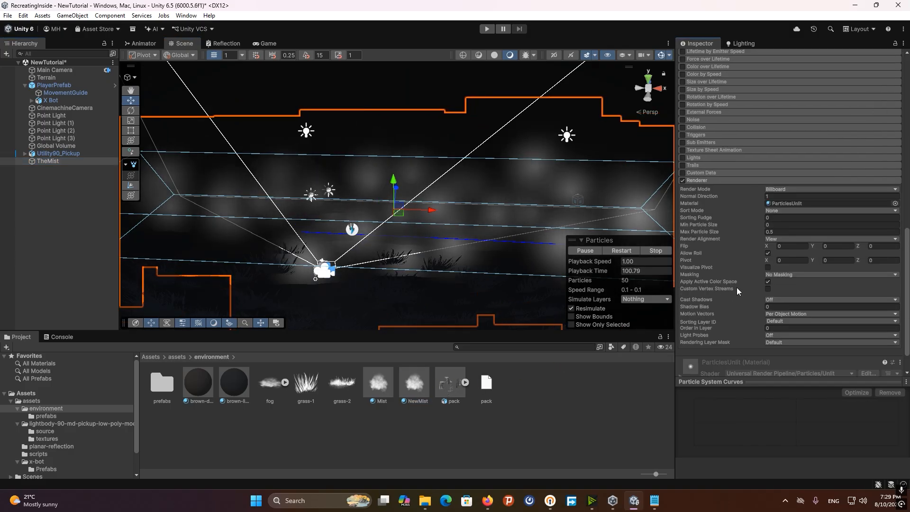
left_click_drag(417, 386, 789, 204)
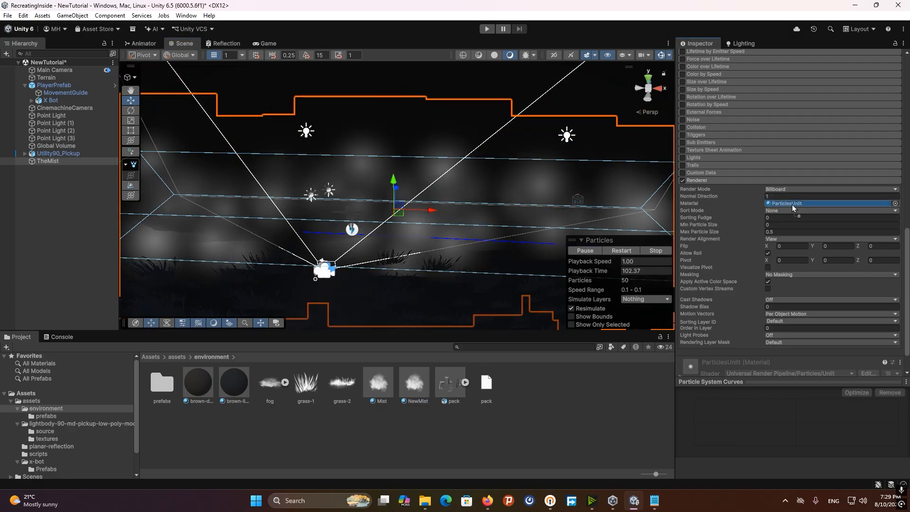
scroll(403, 230, "up", 5)
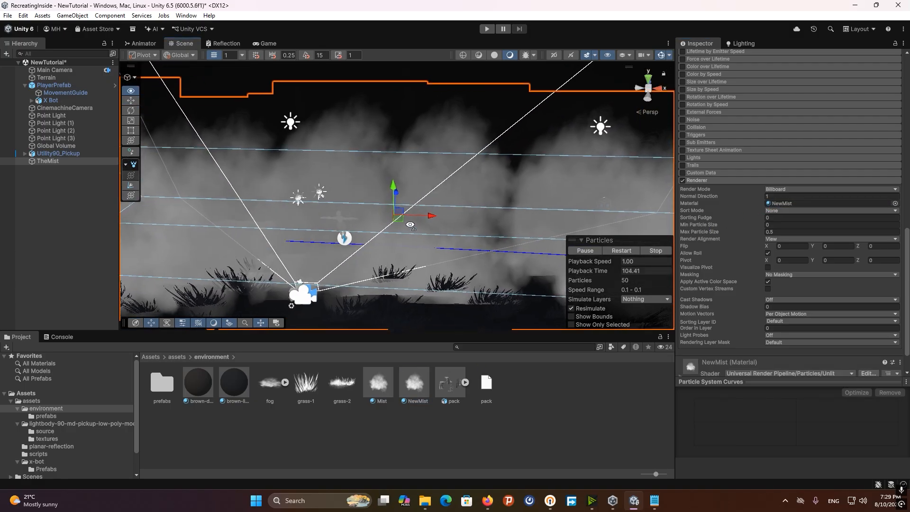
Enable 3D Start Size for TheMist's particles and set it to X 16.8, Y 4.49 and Z 1.56
scroll(757, 264, "up", 10)
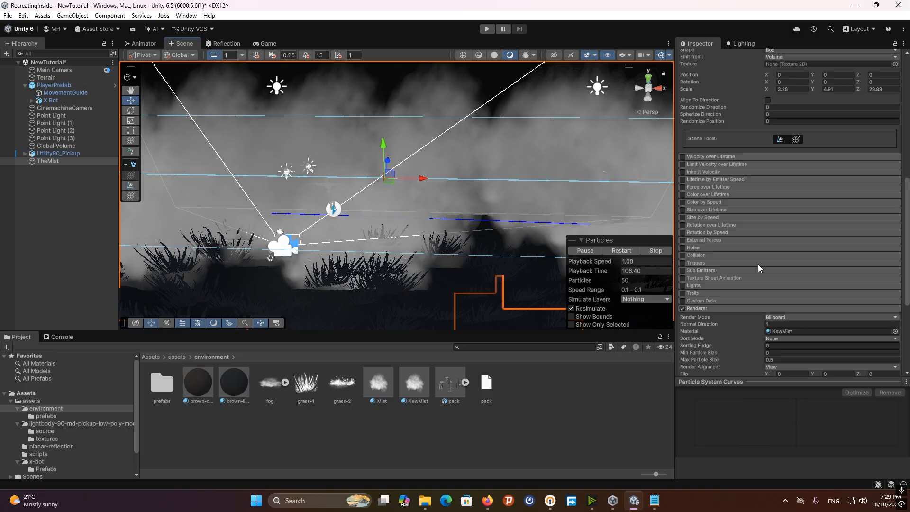
scroll(757, 263, "up", 5)
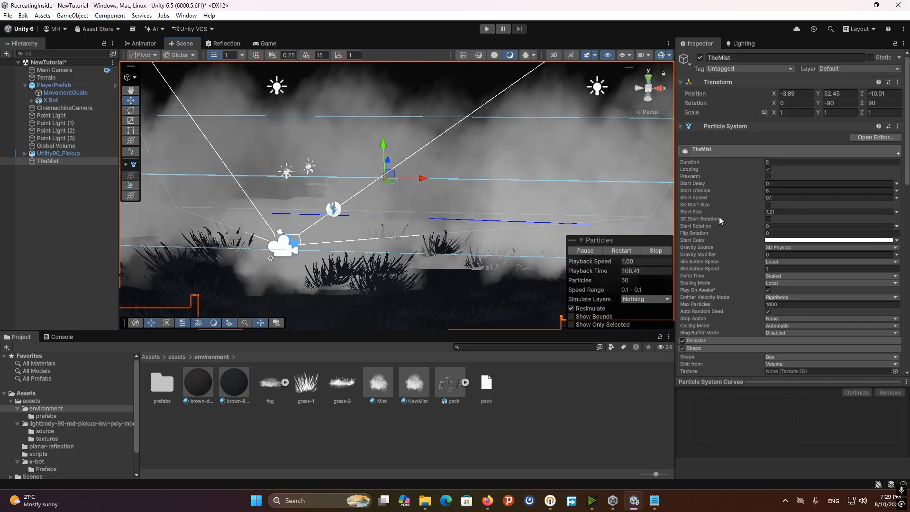
left_click(769, 204)
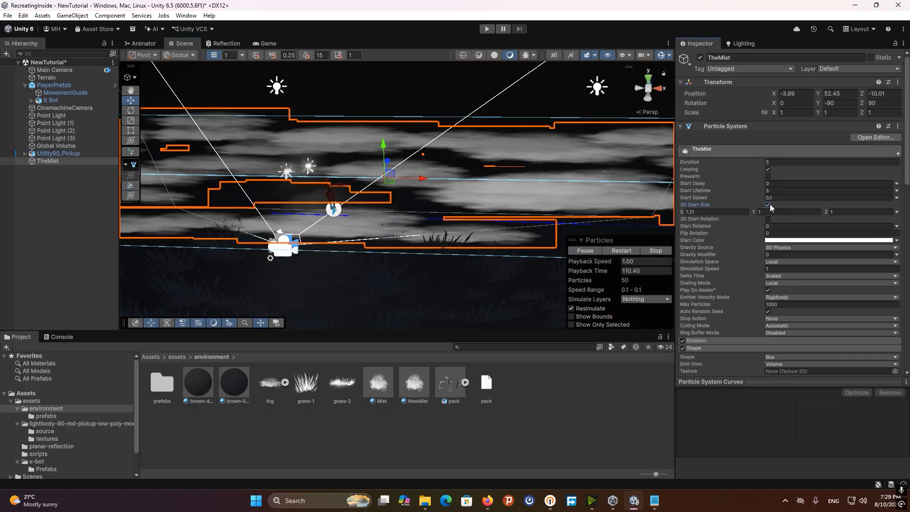
left_click(777, 212)
type("2.23")
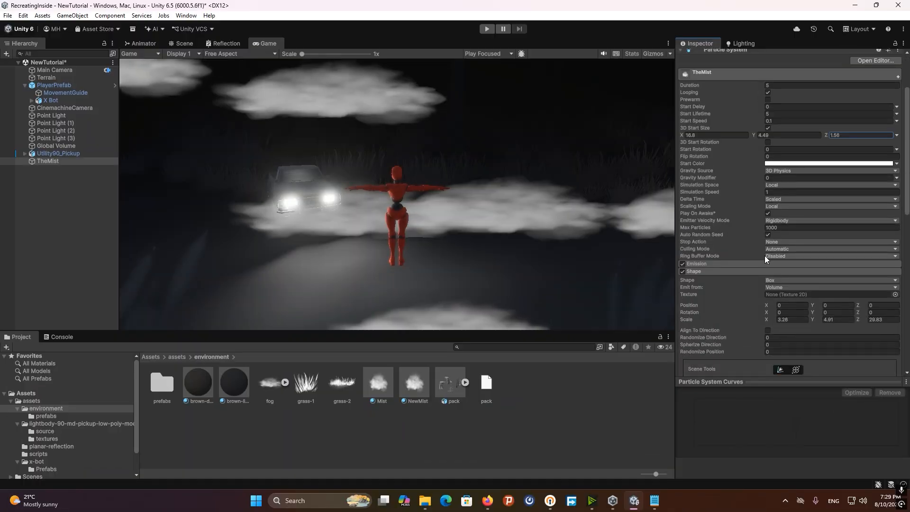
Change the render mode of TheMist's particle renderer to Stretched Billboard
scroll(764, 256, "down", 5)
scroll(764, 255, "down", 4)
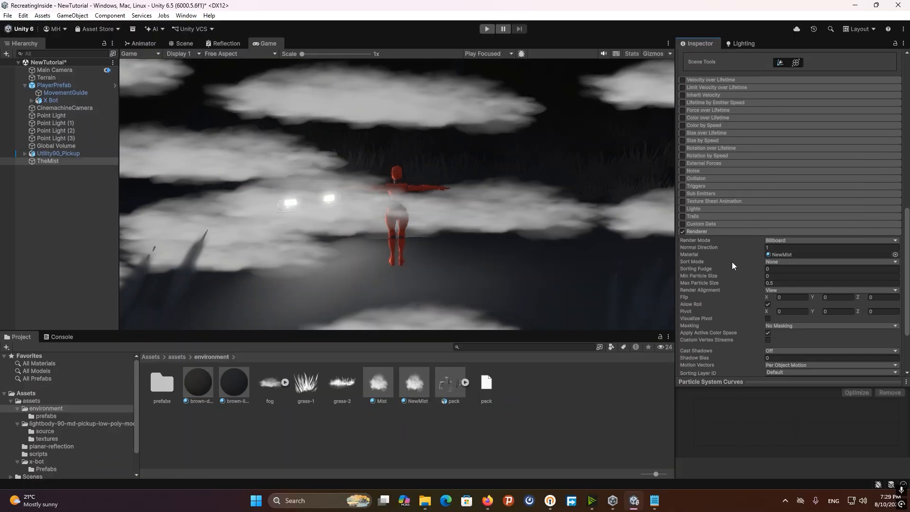
left_click(789, 240)
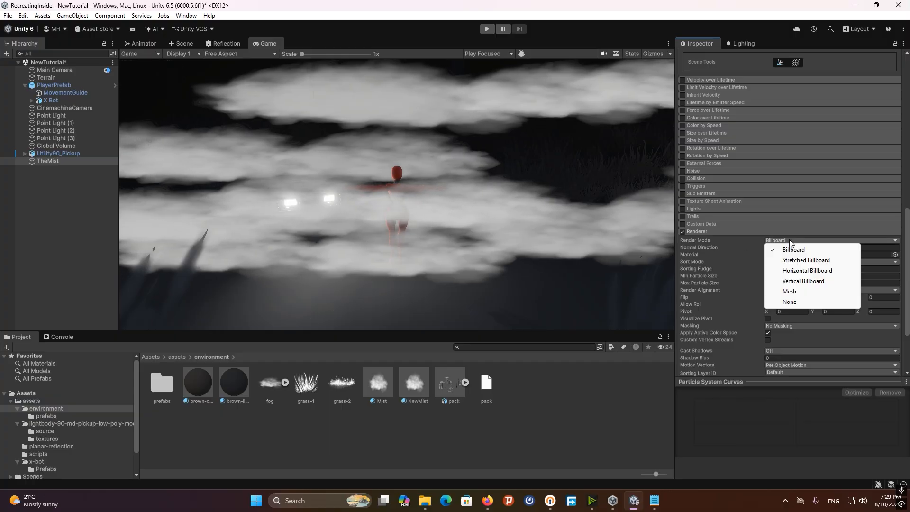
left_click(804, 260)
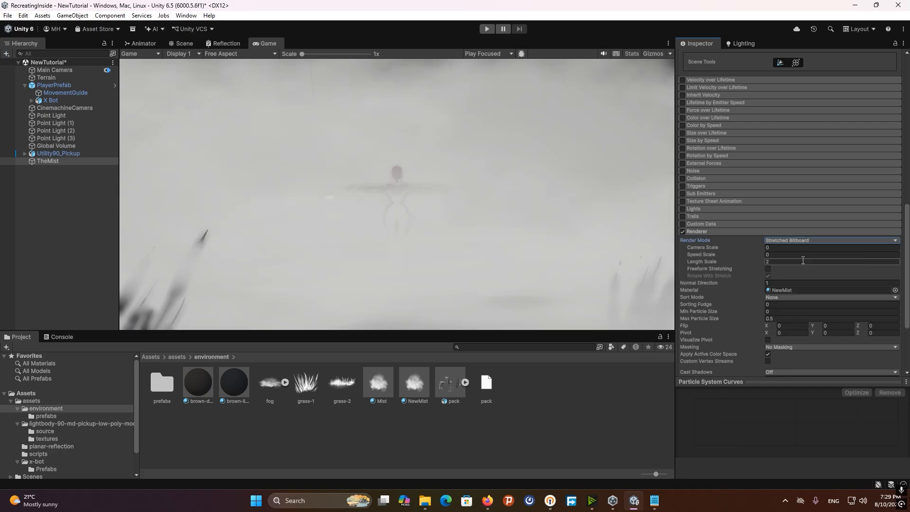
Reset TheMist's 3D start size to 1 on all axes, and enlarge it to about X 2.63 and Y 5.09
scroll(806, 256, "up", 15)
left_click(700, 212)
type("1")
key("Tab")
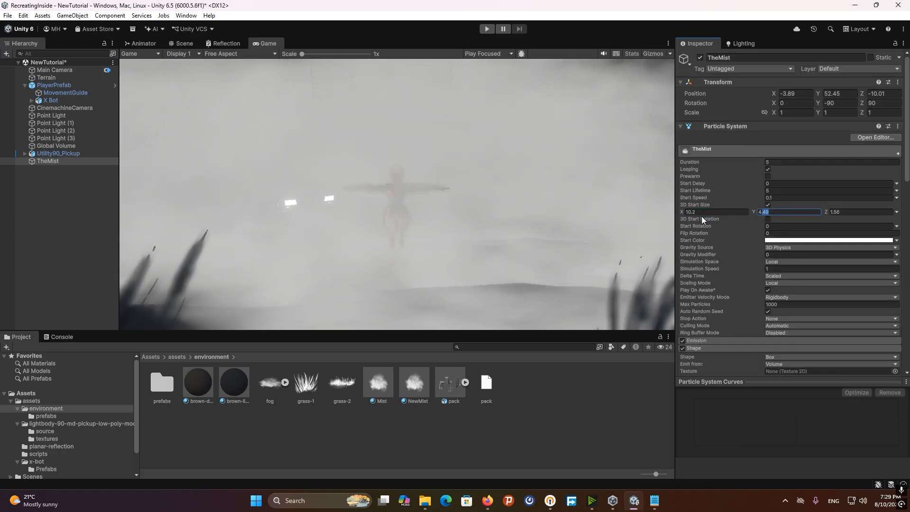
type("1")
key("Tab")
type("1")
left_click_drag(683, 213, 684, 212)
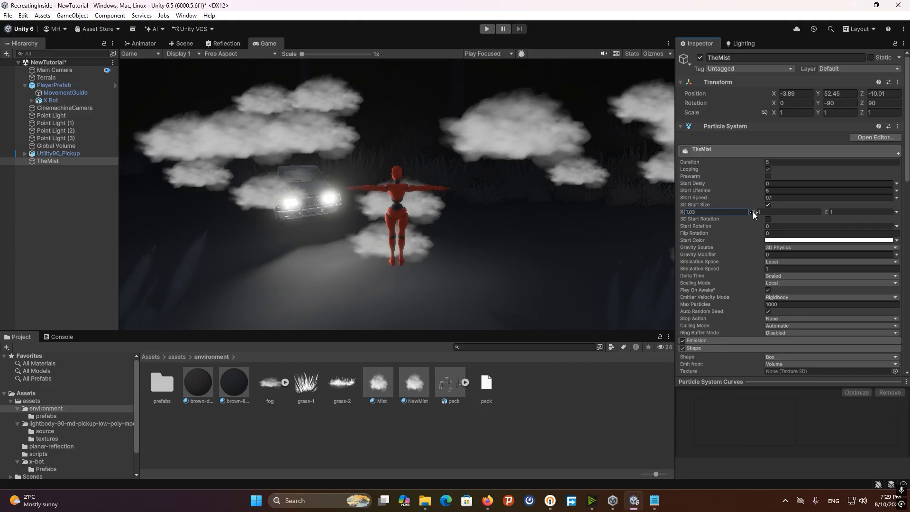
left_click(754, 212)
left_click_drag(754, 213, 807, 213)
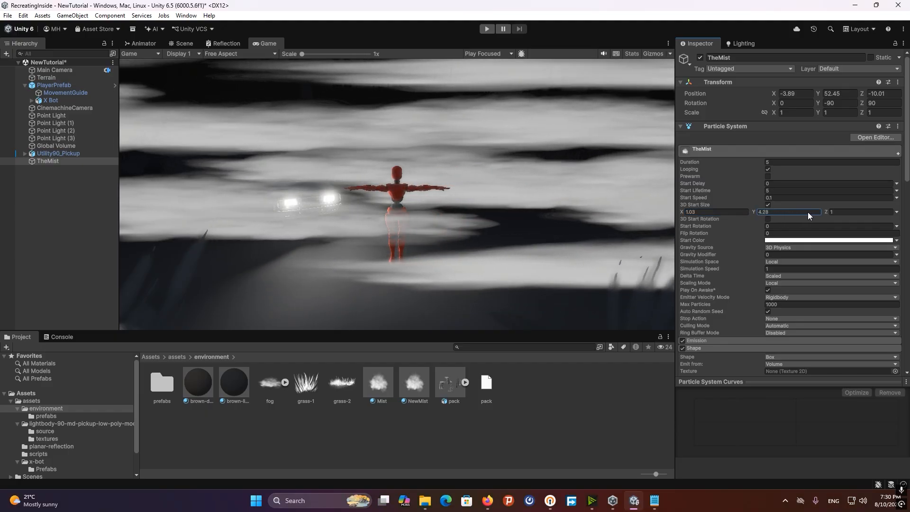
left_click_drag(682, 212, 708, 212)
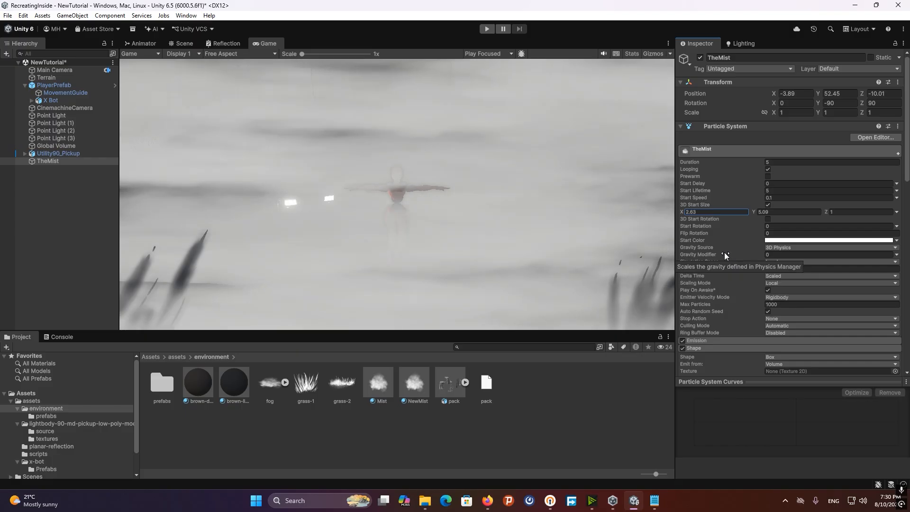
Enable Color over Lifetime for TheMist with a gradient transparent at both ends and alpha 9 at about 45.6%
scroll(724, 252, "down", 10)
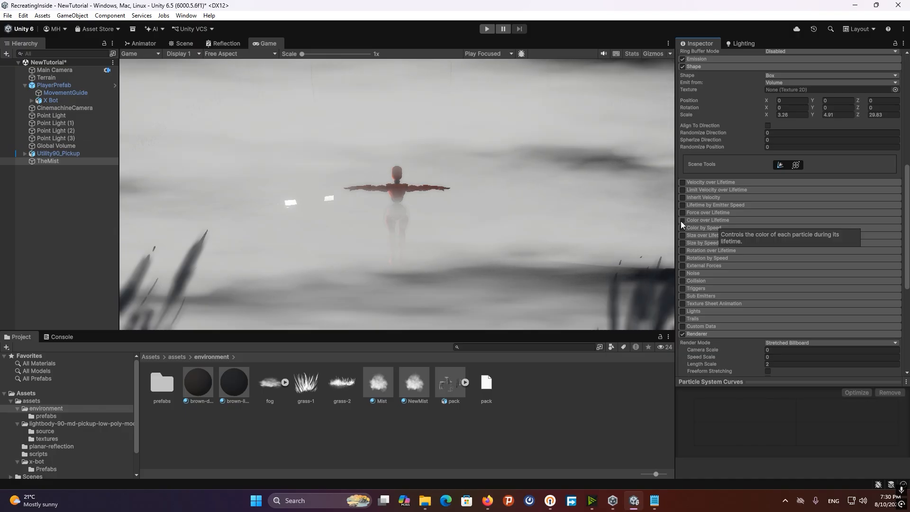
left_click(682, 220)
left_click(720, 219)
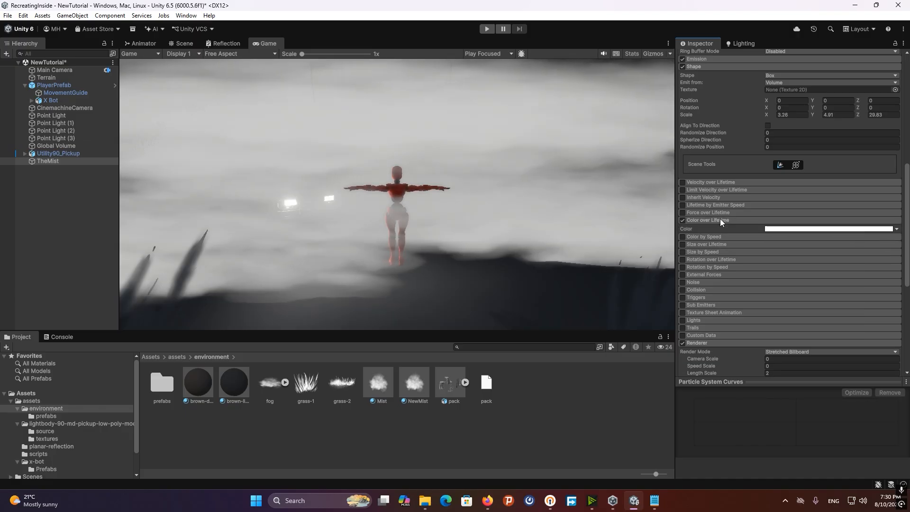
left_click(811, 230)
left_click(744, 247)
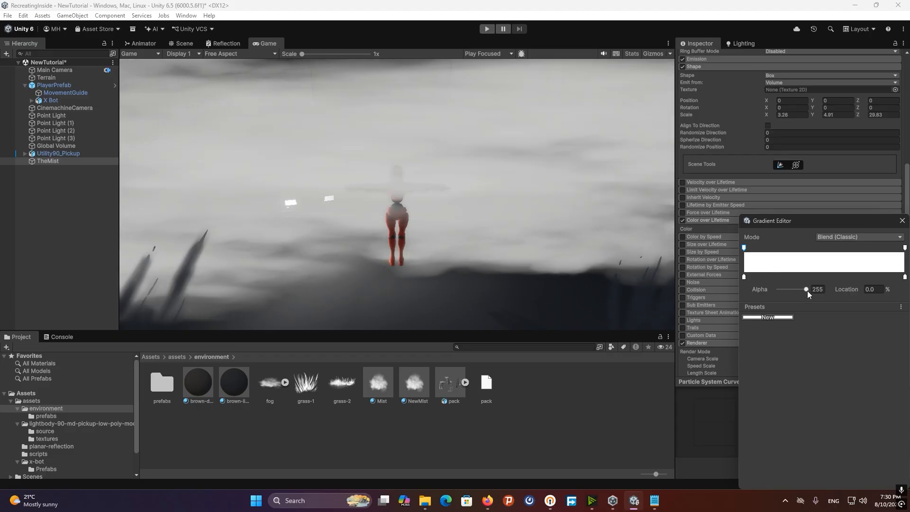
left_click_drag(806, 289, 780, 298)
left_click(905, 247)
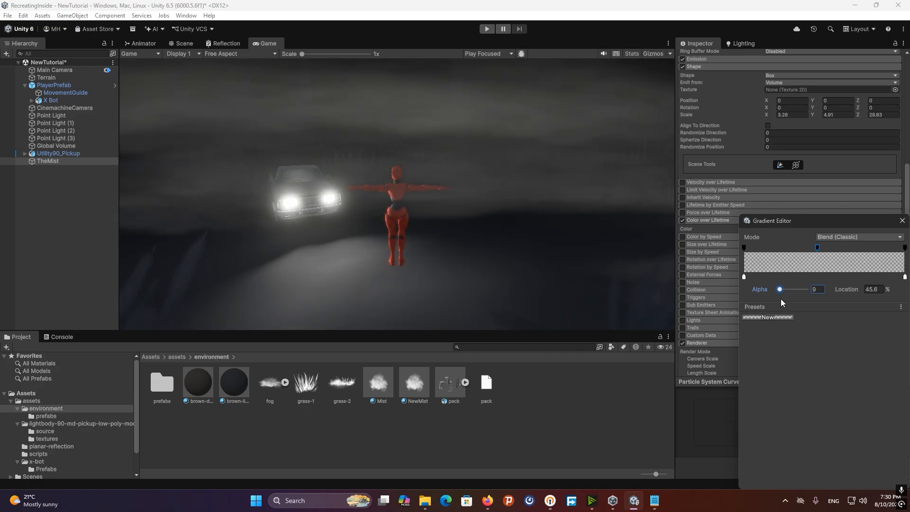
left_click(902, 220)
Set both the start lifetime and the duration of TheMist's particle system to 60
scroll(781, 289, "up", 3)
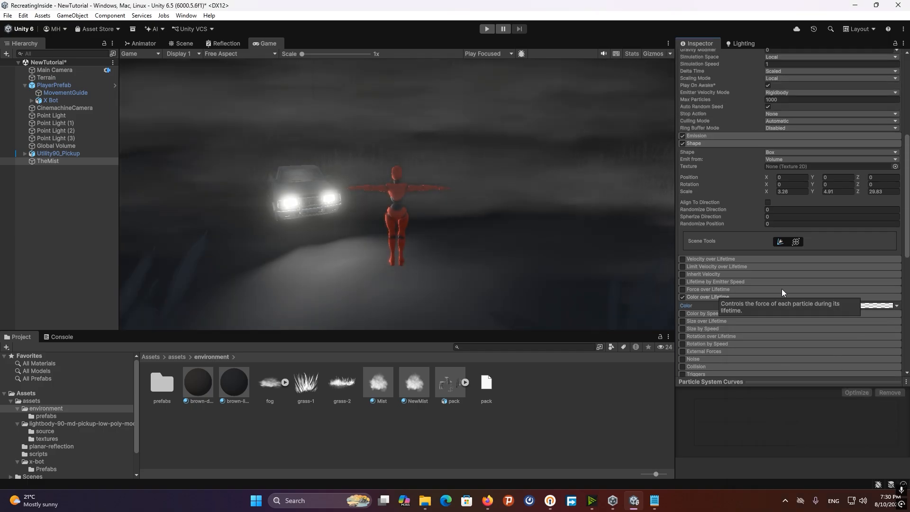
scroll(781, 289, "up", 10)
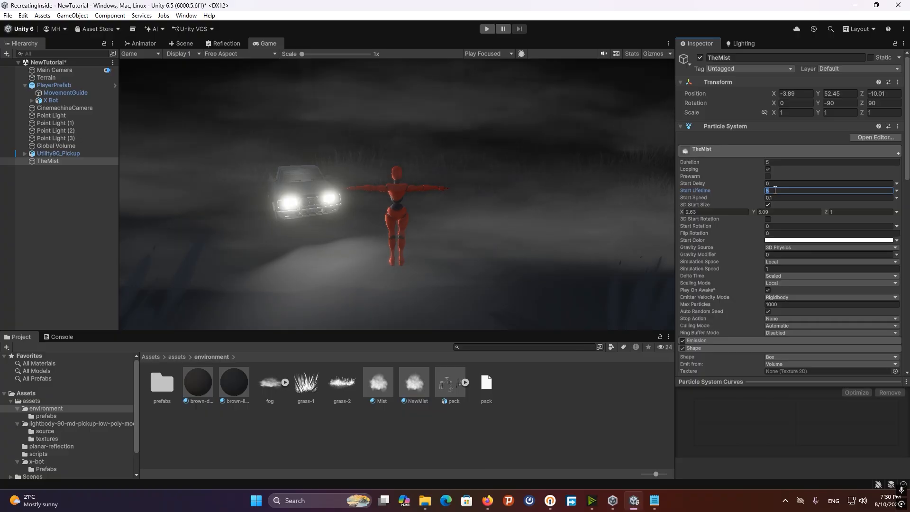
type("60")
left_click(776, 162)
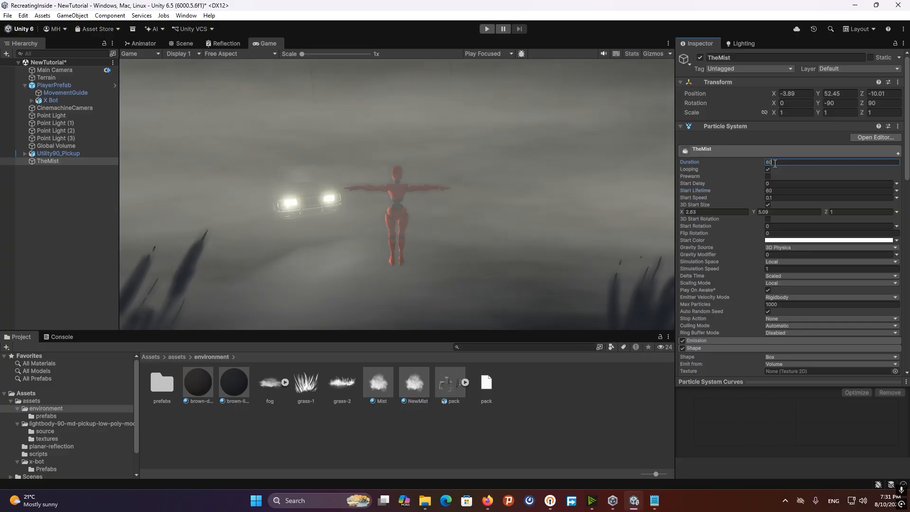
Set the emission rate over time of TheMist's particle system to 1
scroll(717, 290, "down", 3)
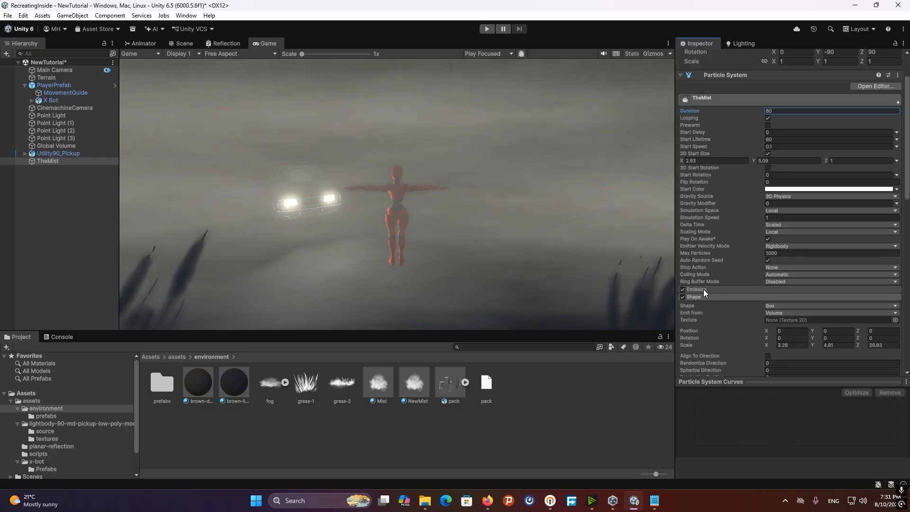
left_click(703, 289)
left_click(781, 298)
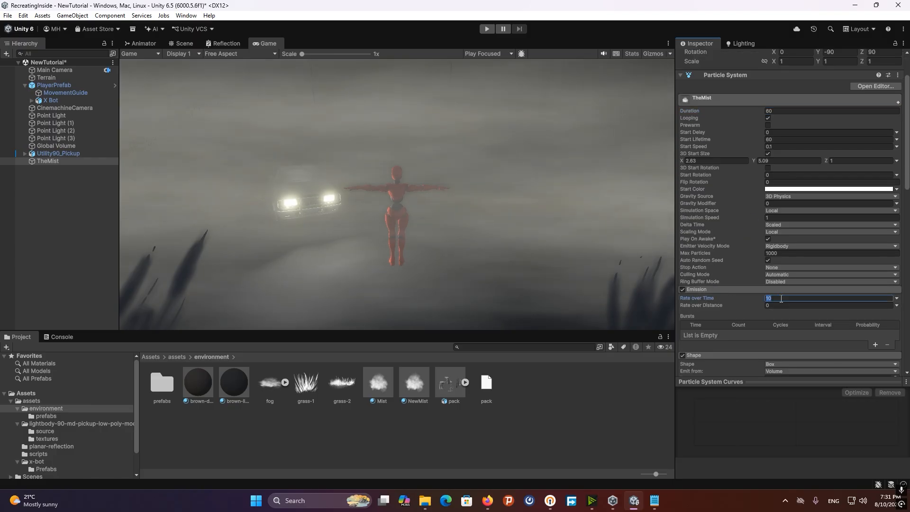
type("1")
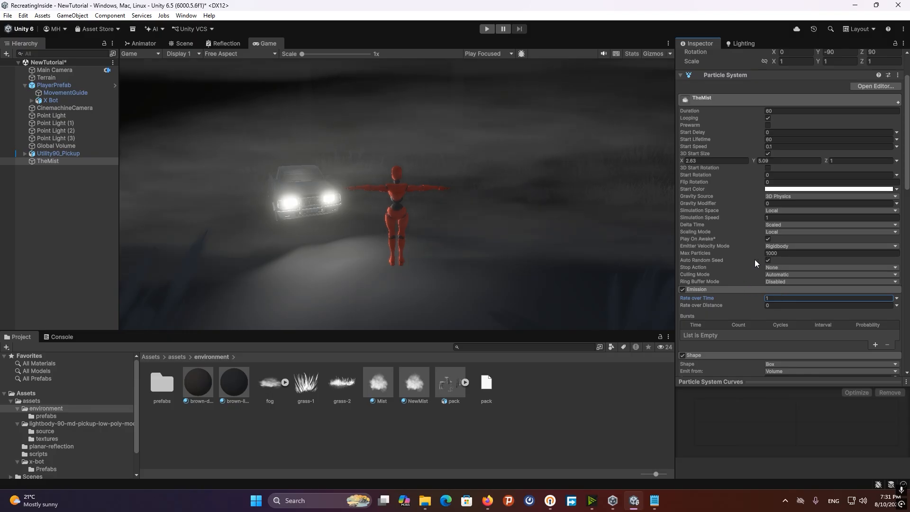
Reduce TheMist's start size to about X 1.45 and Y 4.38, and test the scene in play mode
scroll(754, 260, "up", 3)
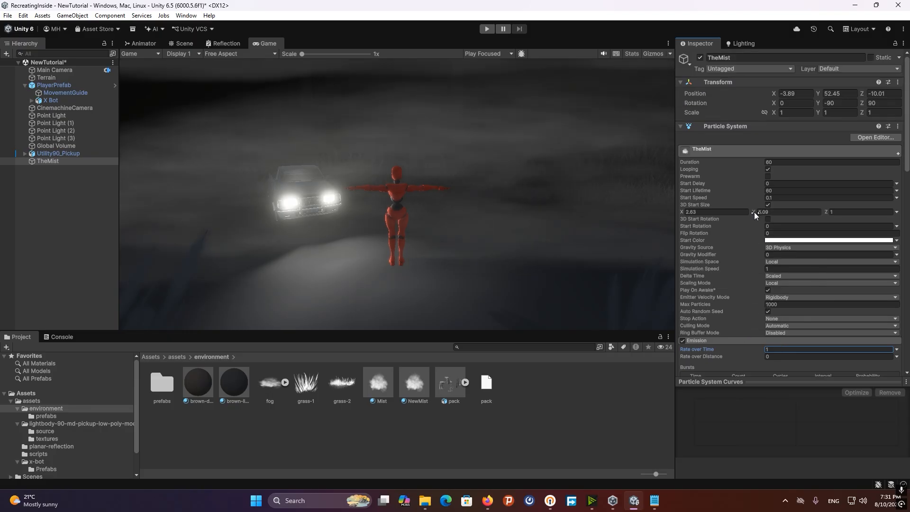
left_click_drag(754, 211, 671, 215)
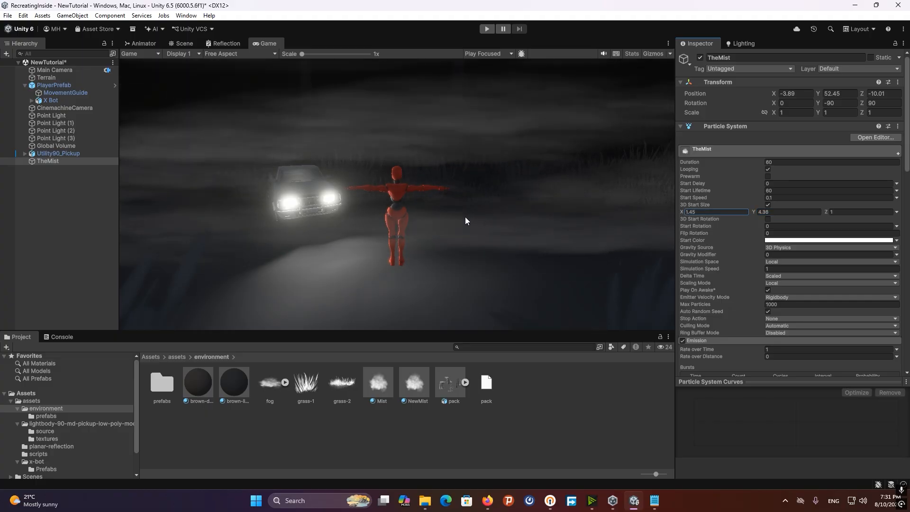
left_click(489, 27)
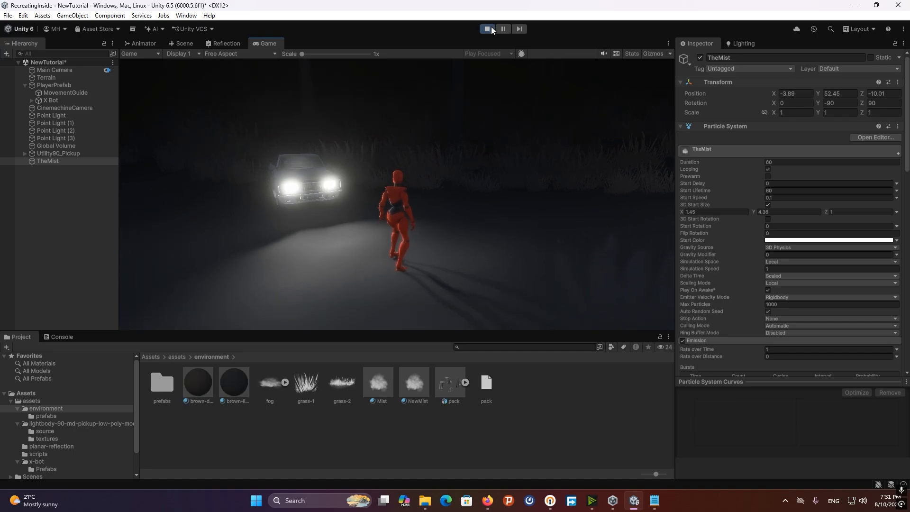
left_click(488, 26)
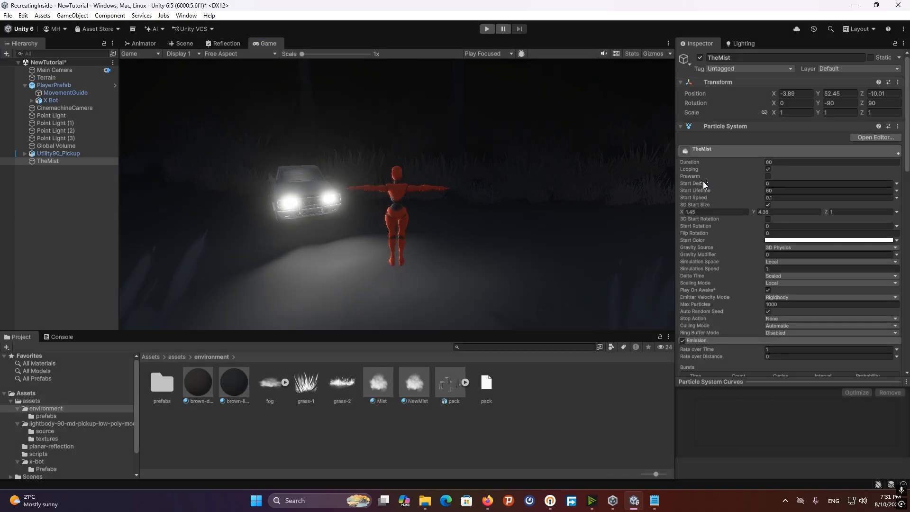
Enable Prewarm for TheMist's particle system and test the mist in play mode by walking the player sideways
left_click(768, 176)
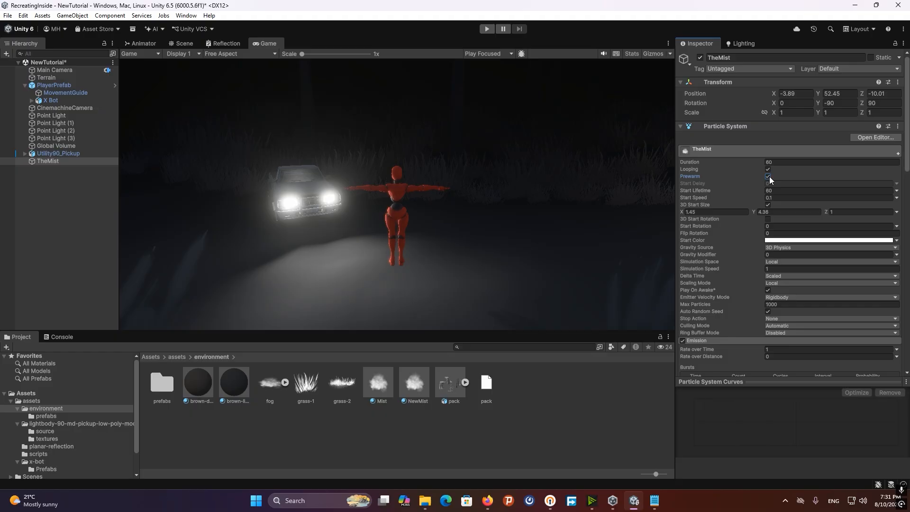
left_click(491, 30)
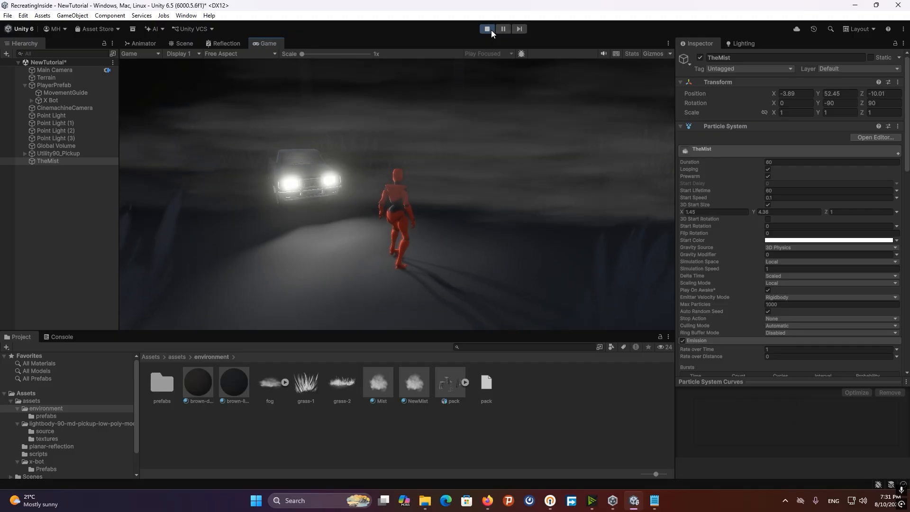
key("d")
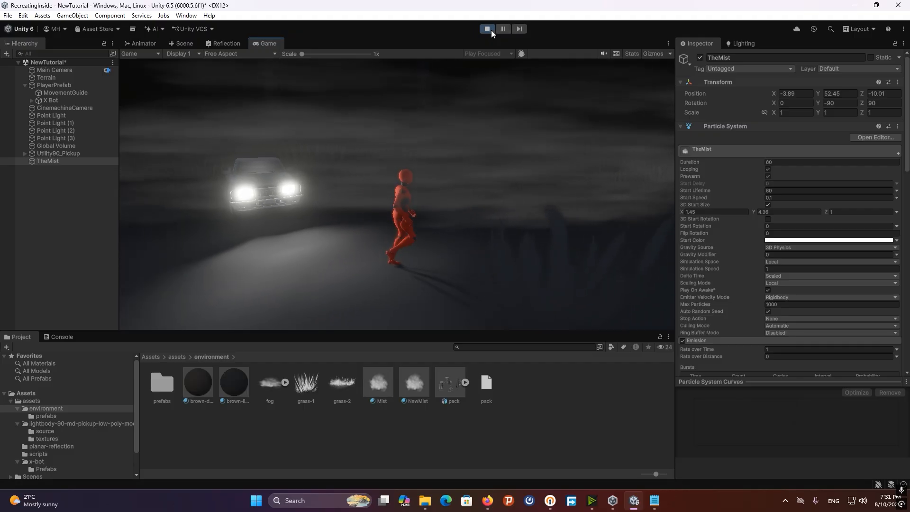
left_click(487, 29)
scroll(762, 195, "down", 3)
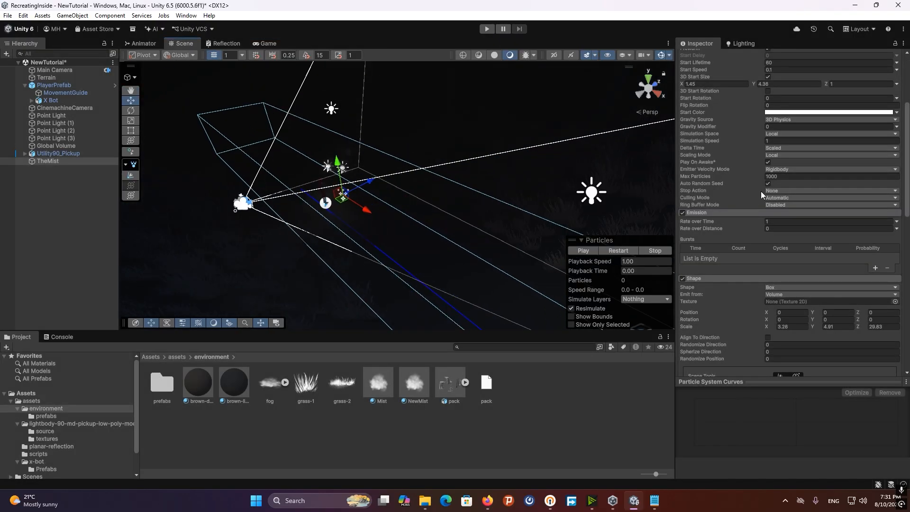
Increase TheMist's start size to about X 3.79 and Y 5.25, and test the scene in play mode
scroll(762, 194, "up", 5)
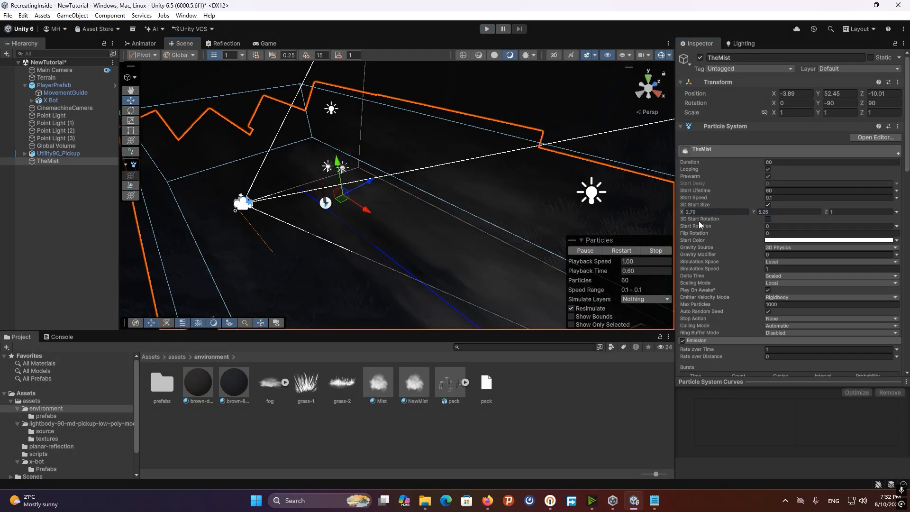
left_click(268, 43)
left_click(488, 29)
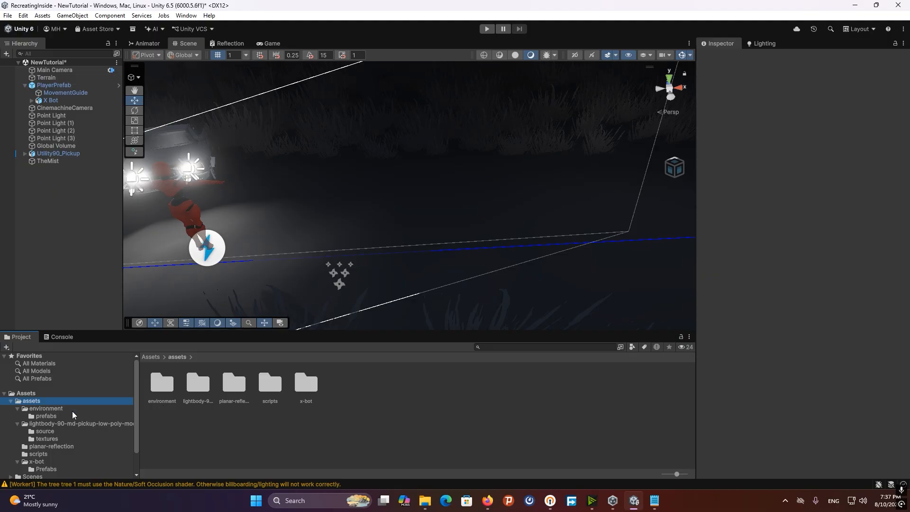
Add a 3D plane to the scene for the reflective puddle and move it to about X 0.65, Z -7.57
left_click(47, 447)
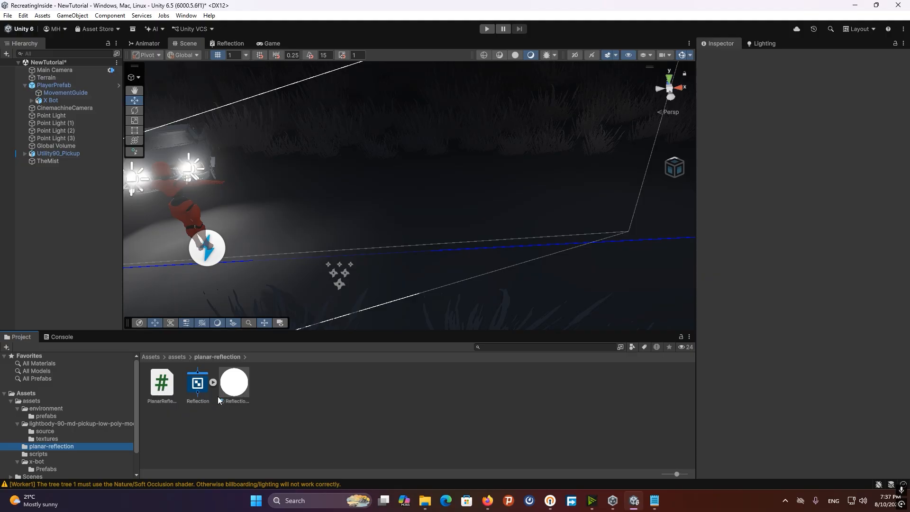
right_click(39, 182)
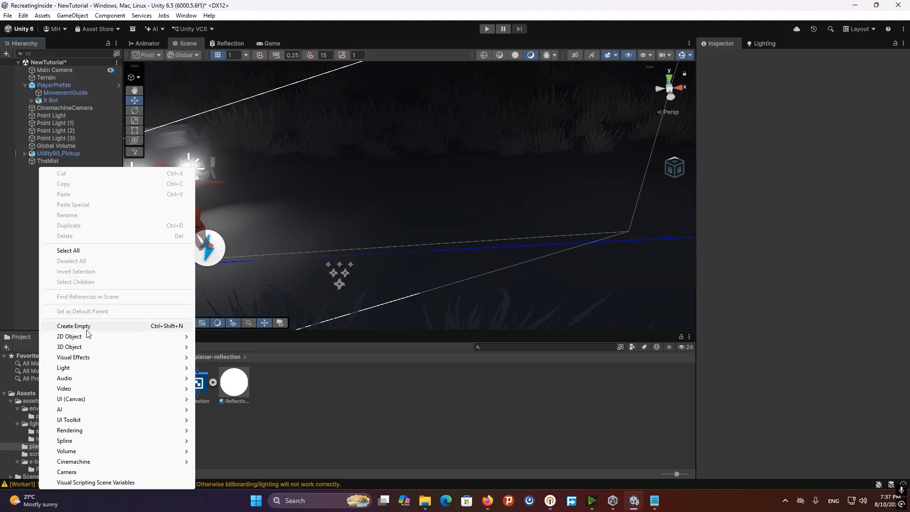
mouse_move(85, 348)
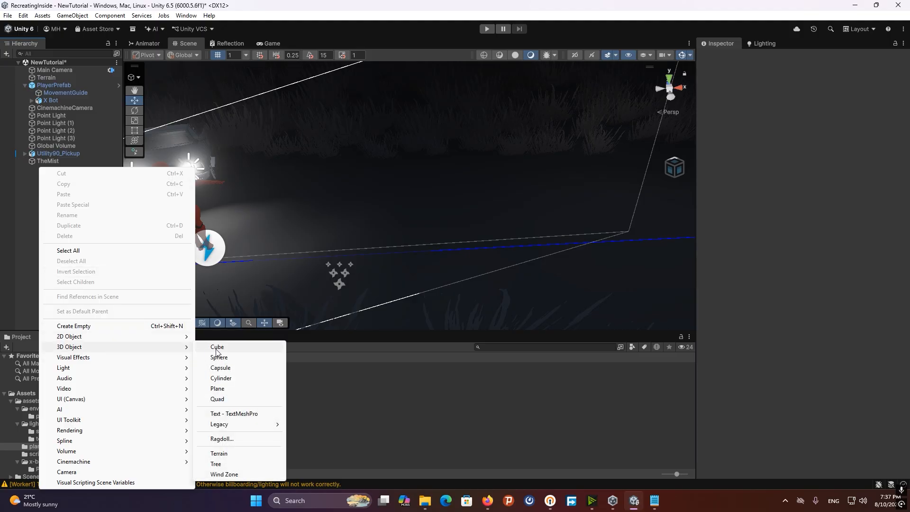
left_click(217, 389)
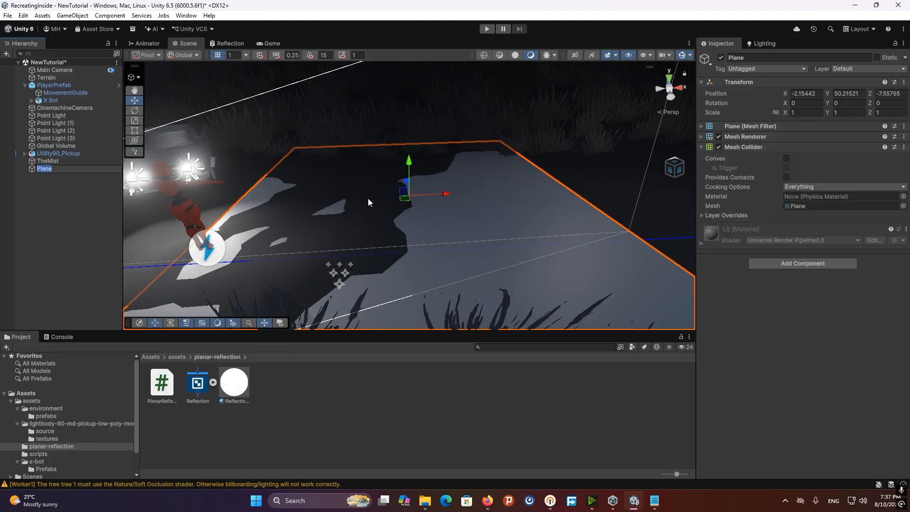
left_click_drag(402, 198, 512, 181)
right_click_drag(476, 180, 405, 191)
left_click_drag(406, 189, 368, 184)
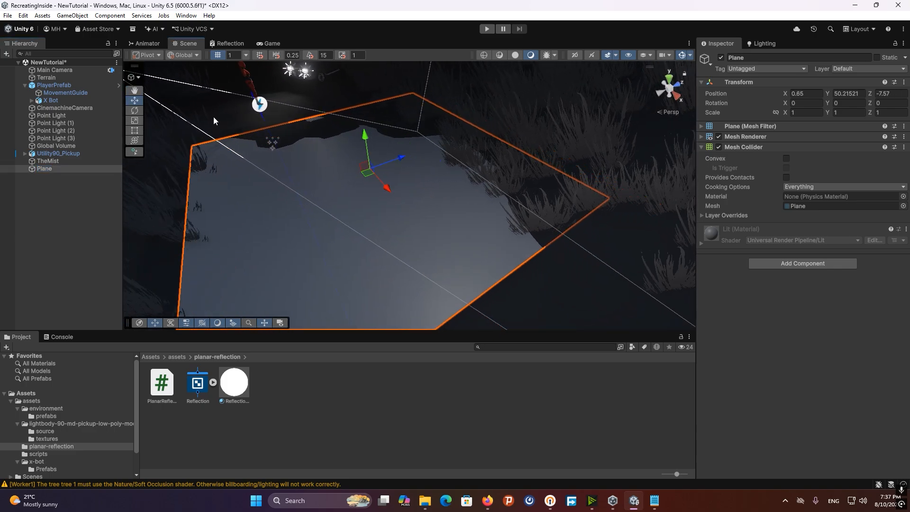
Scale the plane uniformly to about 1.35 and tilt it about -1.8 degrees around X
left_click(136, 111)
left_click(135, 120)
right_click_drag(333, 187, 324, 217)
mouse_move(384, 116)
left_mouse_down()
mouse_move(388, 90)
mouse_move(386, 100)
left_mouse_up()
right_click_drag(386, 101, 373, 115)
left_click(134, 110)
left_click_drag(345, 100, 361, 98)
right_click_drag(361, 98, 588, 141)
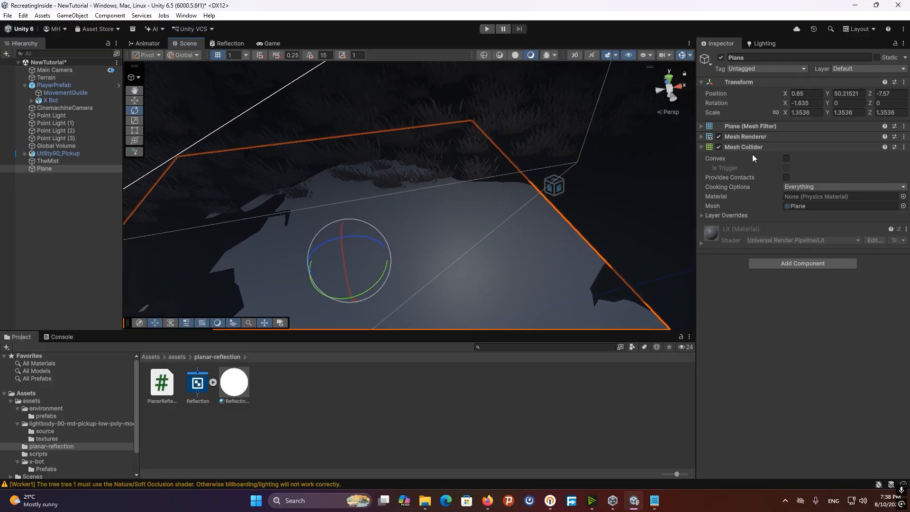
left_click(135, 101)
right_click_drag(320, 206, 339, 199)
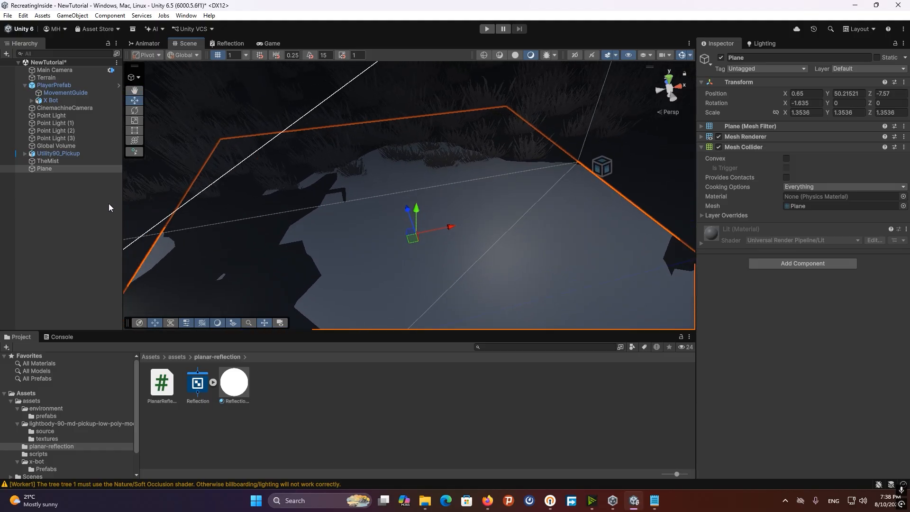
Add the Planar Reflection Camera script to the plane and assign Main Camera as its main camera
left_click(780, 263)
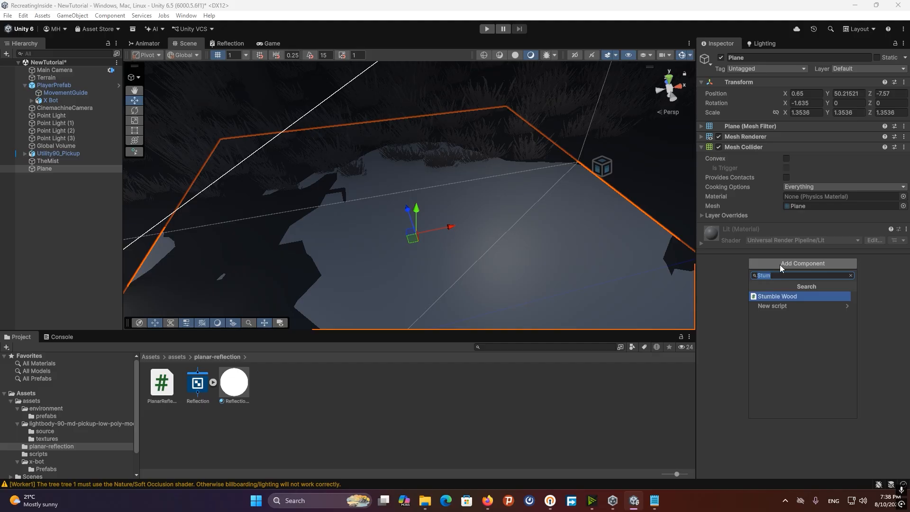
type("Plan")
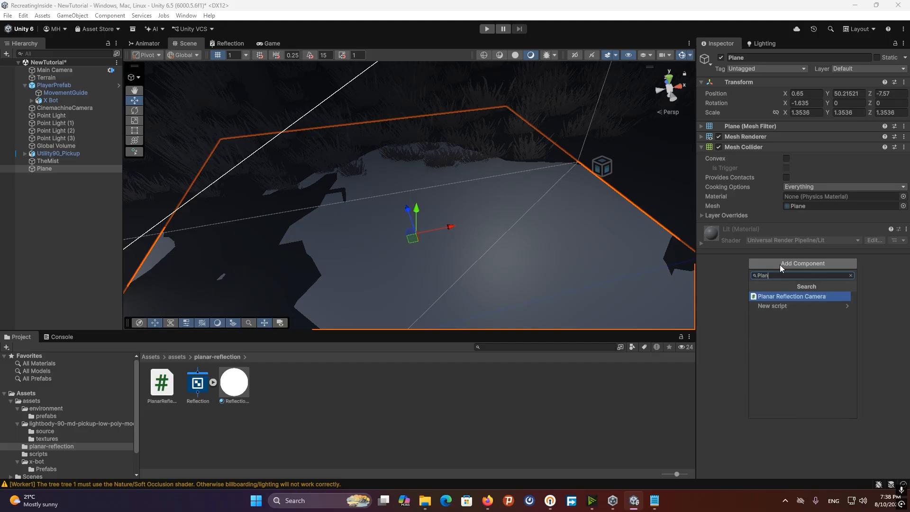
key("Return")
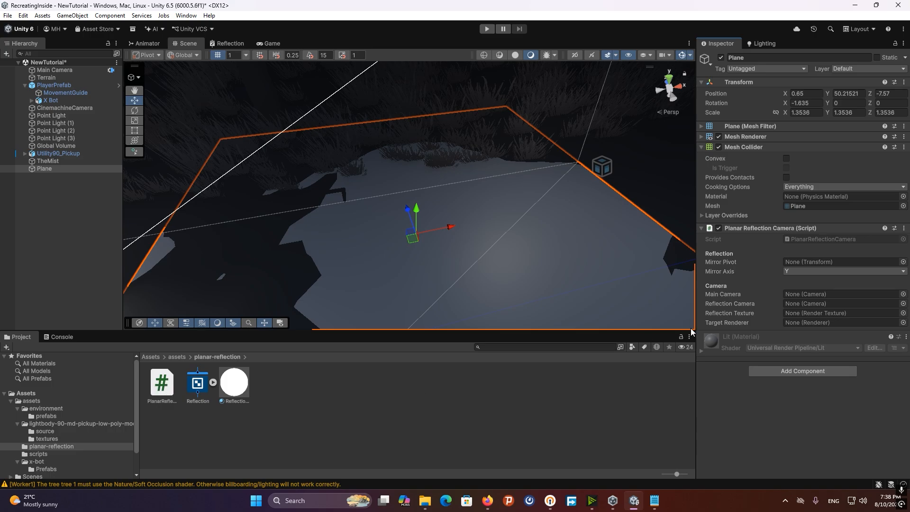
middle_click_drag(530, 221, 436, 181)
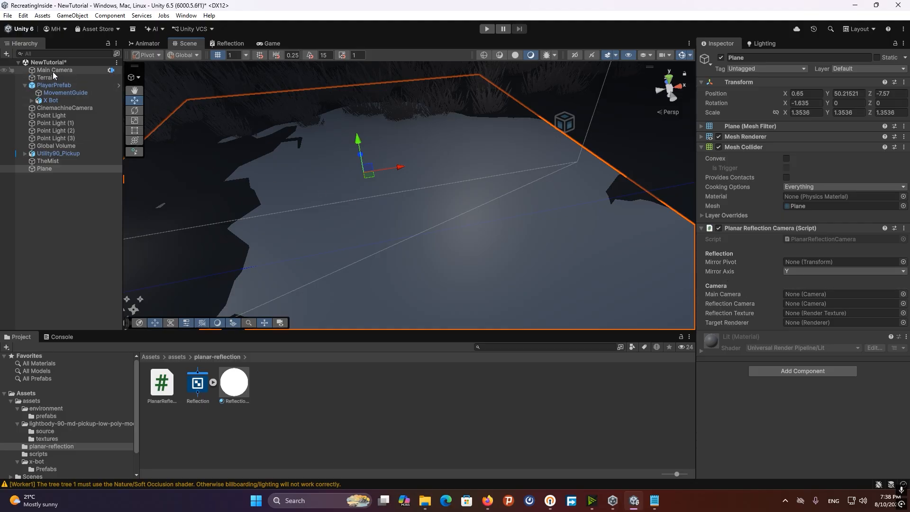
left_click_drag(50, 70, 800, 293)
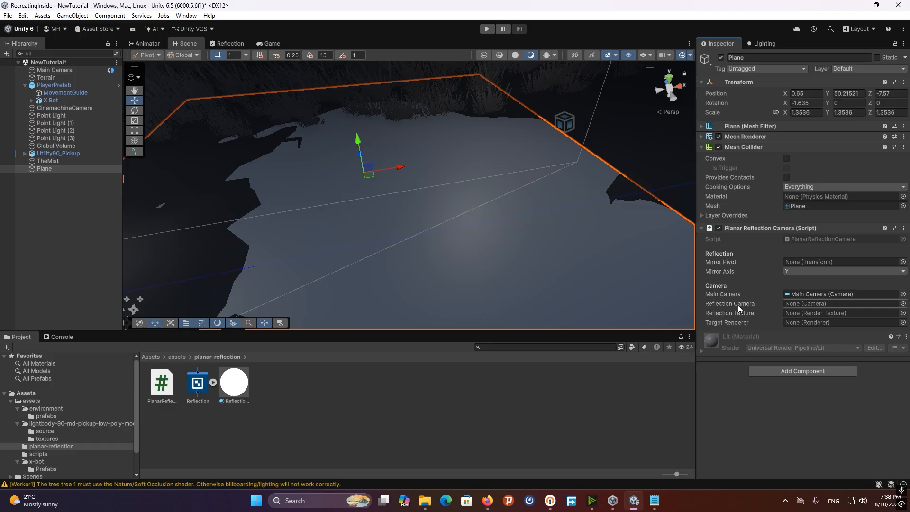
Duplicate Main Camera and rename the copy MirroredCamera
left_click(62, 69)
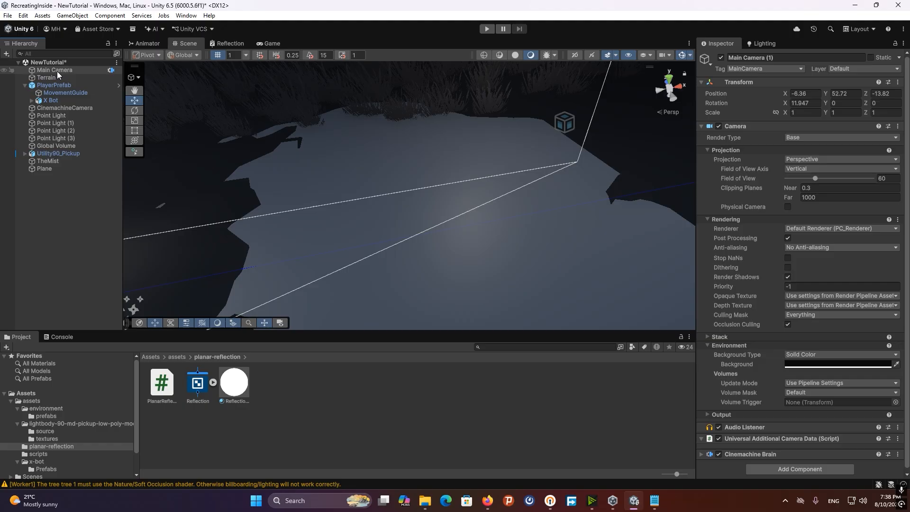
left_click(768, 57)
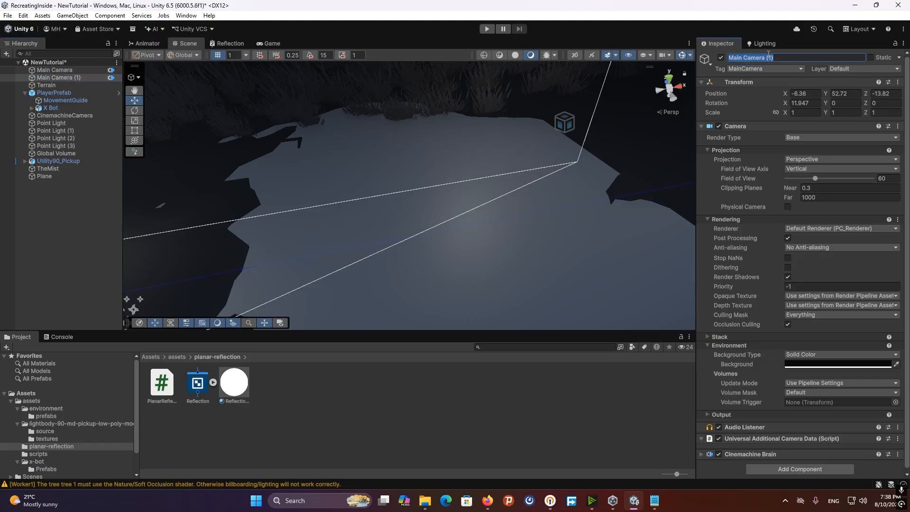
type("Mi")
key("Return")
Remove the Audio Listener and Cinemachine Brain components from MirroredCamera
right_click(736, 426)
left_click(780, 339)
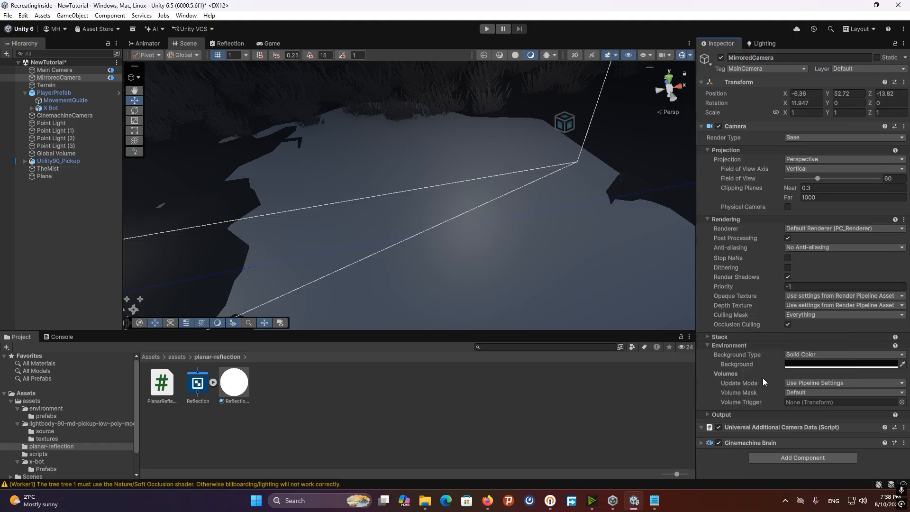
right_click(743, 445)
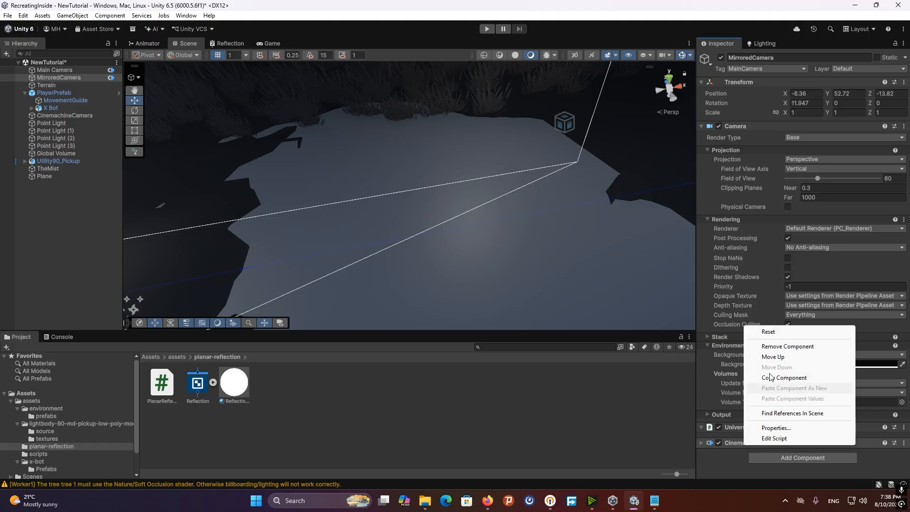
left_click(786, 346)
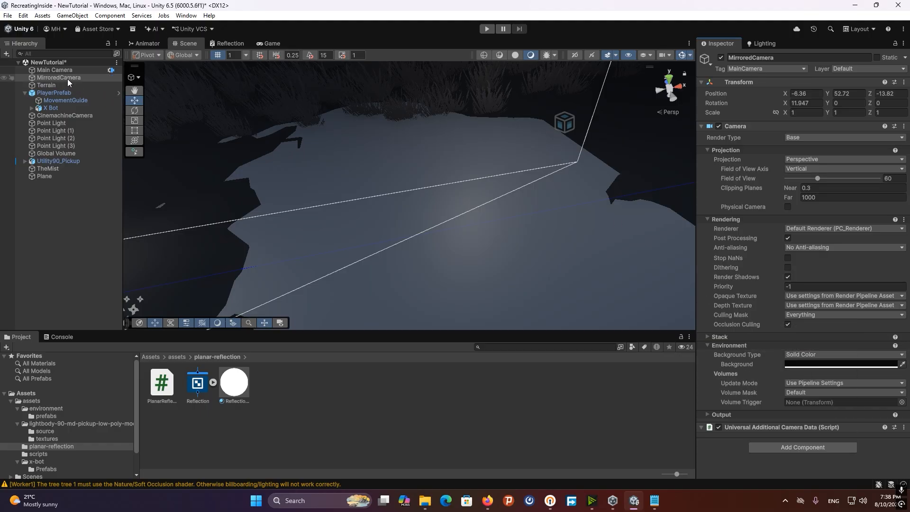
In the plane's Planar Reflection Camera script, assign MirroredCamera as reflection camera and the plane's Mesh Renderer as target renderer
left_click_drag(67, 79, 802, 303)
left_click(56, 175)
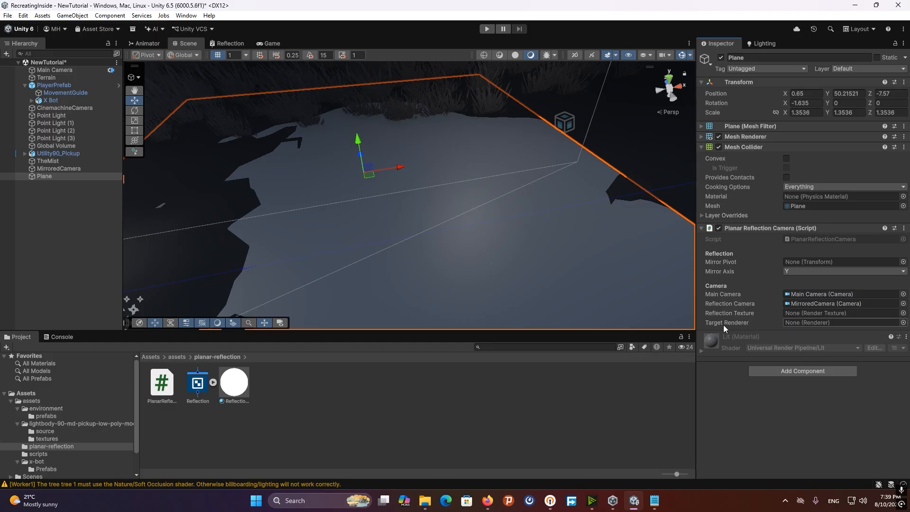
left_click_drag(738, 136, 797, 325)
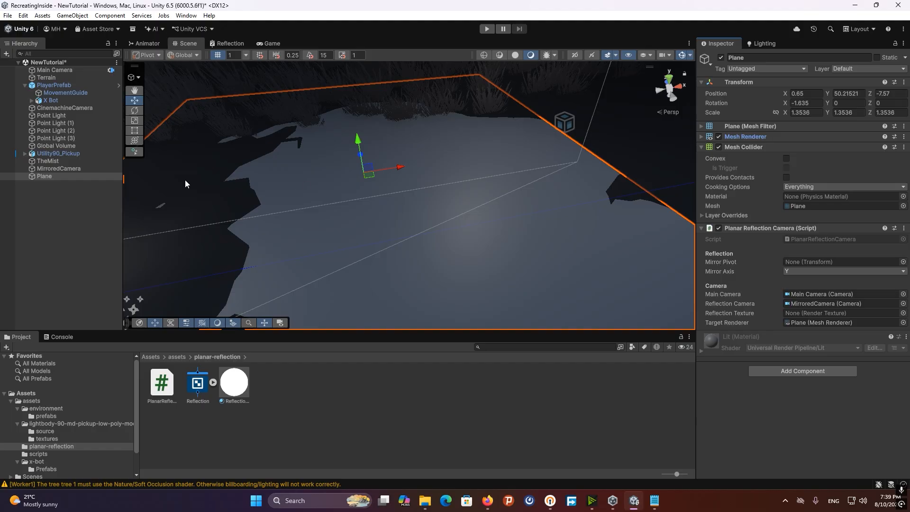
Create an empty child object under Plane and name it Pivot
right_click(45, 176)
left_click(46, 177)
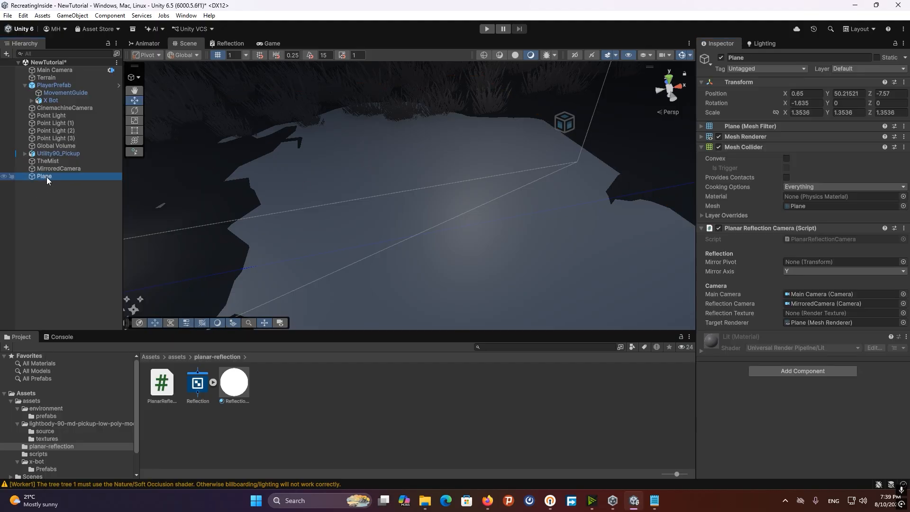
right_click(47, 177)
left_click(83, 262)
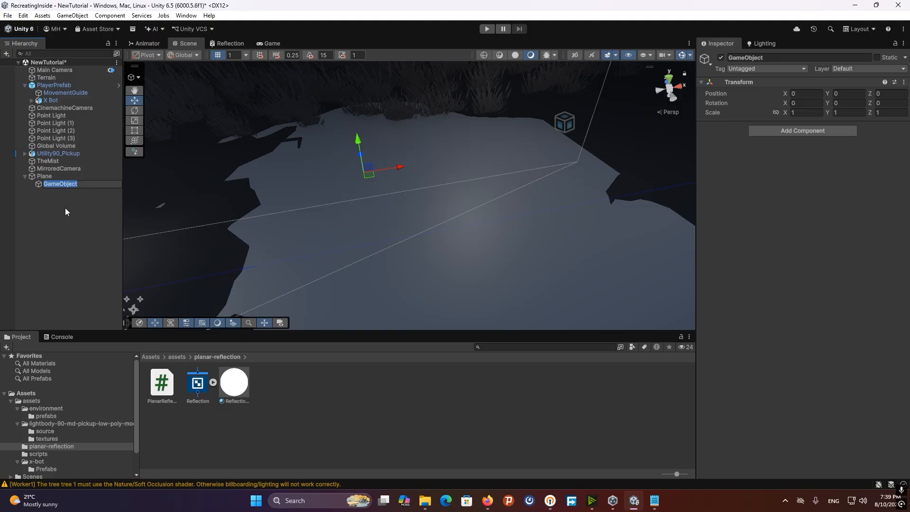
type("Pivot")
key("Return")
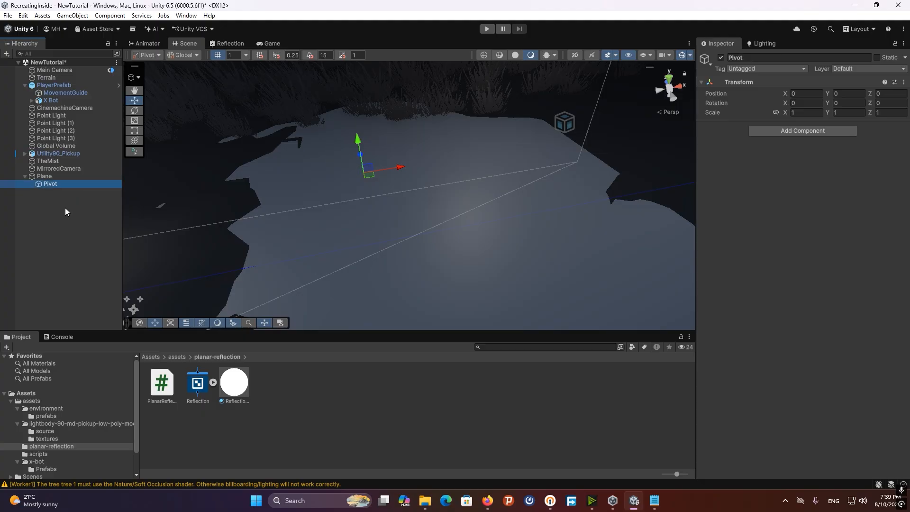
Assign the Pivot object as the mirror pivot of the plane's Planar Reflection Camera script
left_click(45, 176)
left_click_drag(58, 184, 719, 236)
left_click_drag(791, 254, 813, 264)
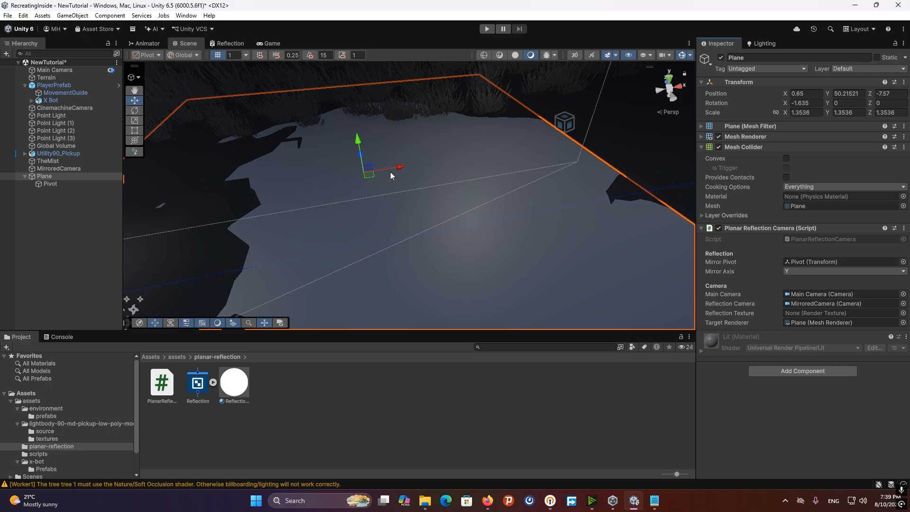
Check the Pivot's placement on the plane and test the scene in play mode
left_click(88, 184)
right_click_drag(441, 195, 239, 164)
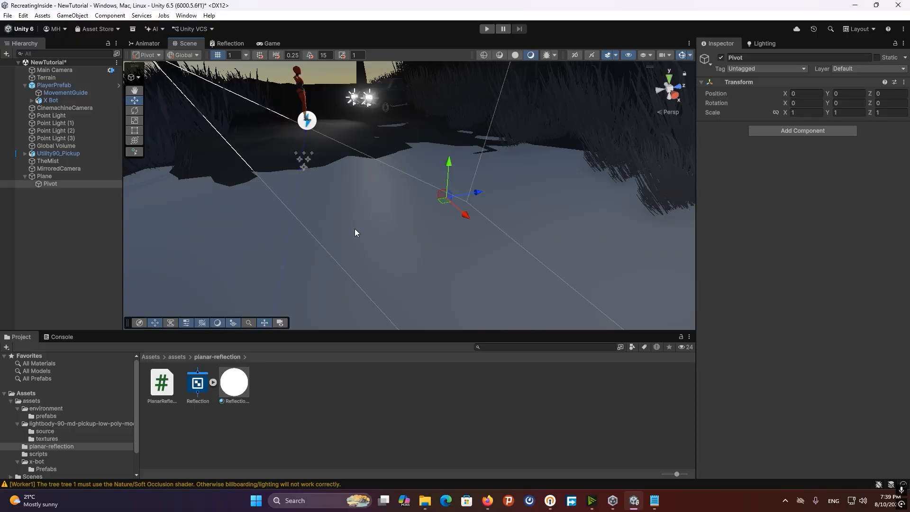
key("ctrl+p")
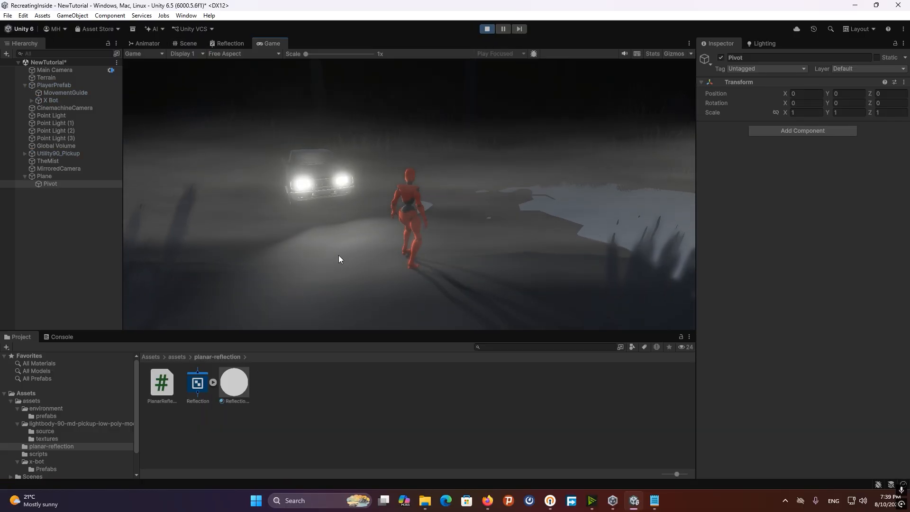
left_click(487, 29)
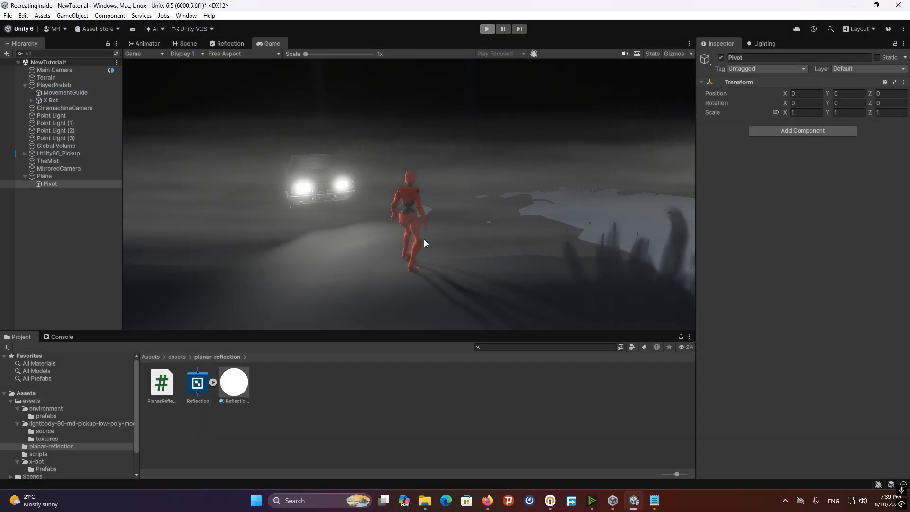
Apply ReflectionMaterial to the plane, inspect the material and its shader, and test the player's reflection in play mode
left_click(238, 391)
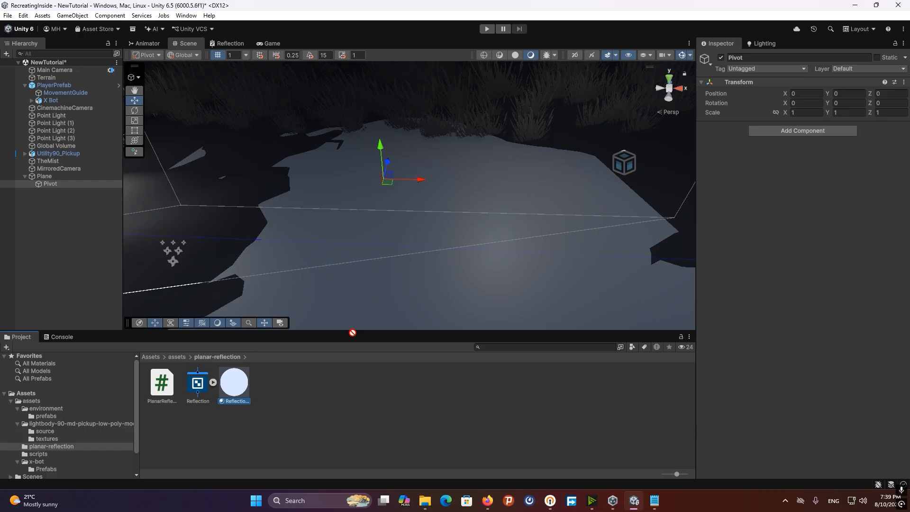
left_click_drag(352, 332, 398, 273)
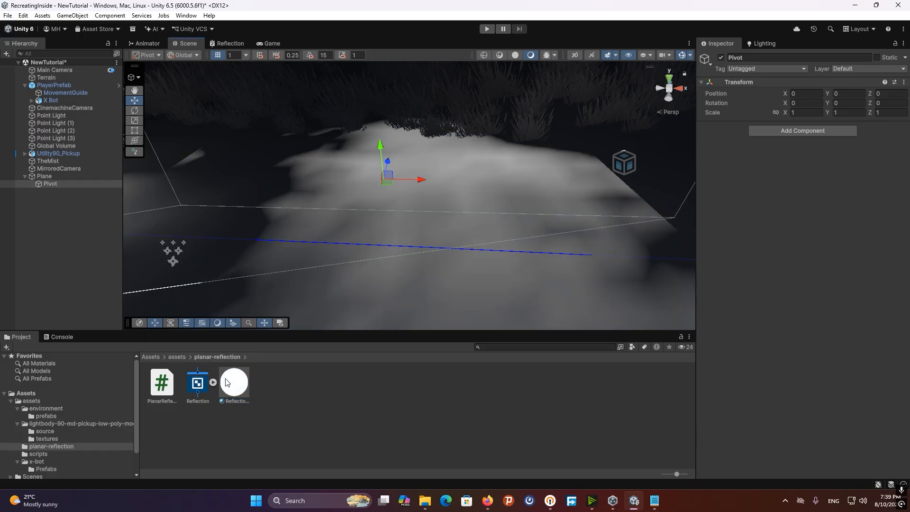
left_click(238, 392)
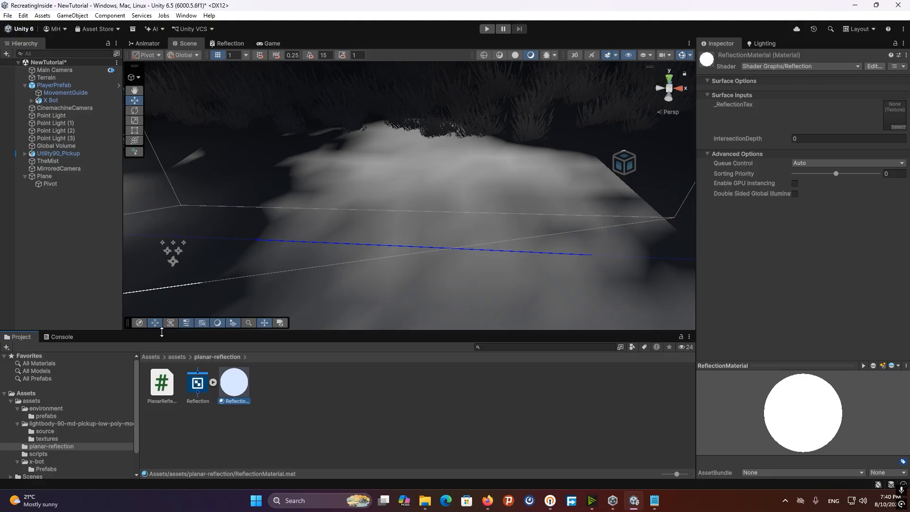
left_click(196, 385)
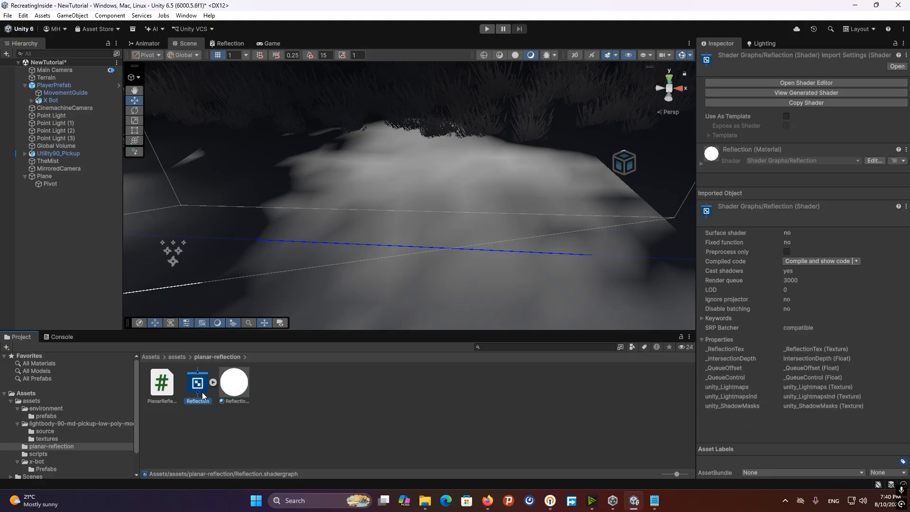
left_click(242, 393)
key("ctrl+p")
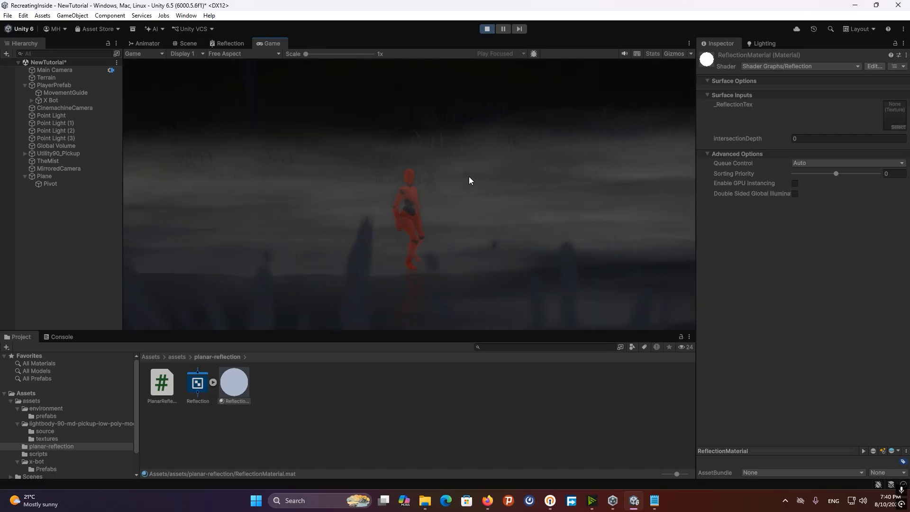
key("ctrl+p")
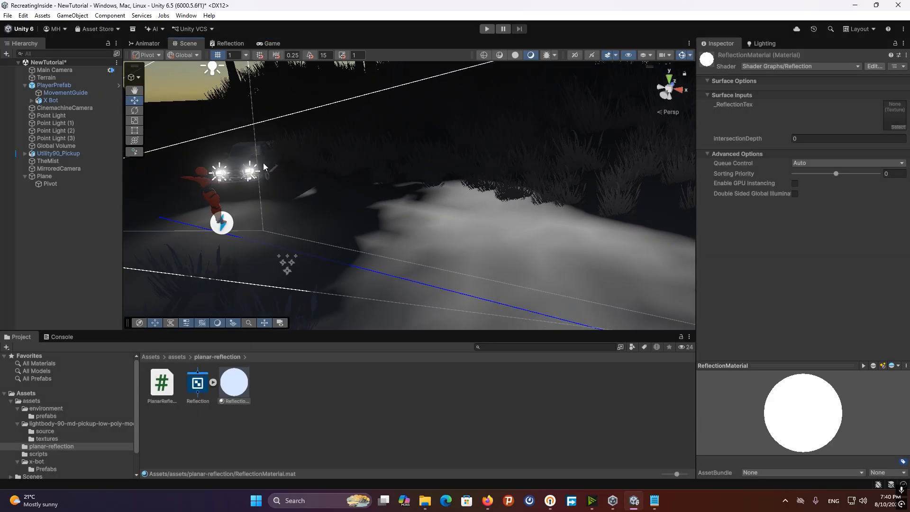
Move the Utility90_Pickup to X 0.05, Z -5.58 over the reflective plane and start play mode
left_click(287, 196)
left_click_drag(287, 195, 463, 212)
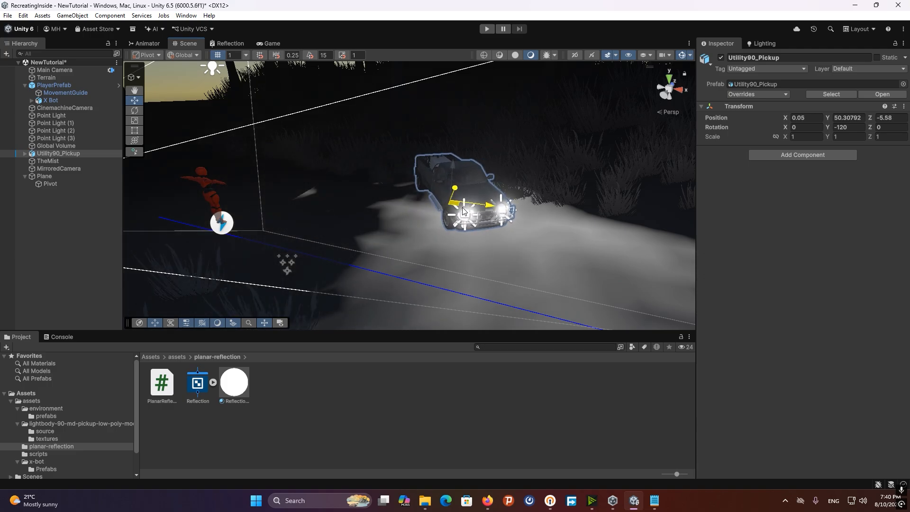
left_click(486, 29)
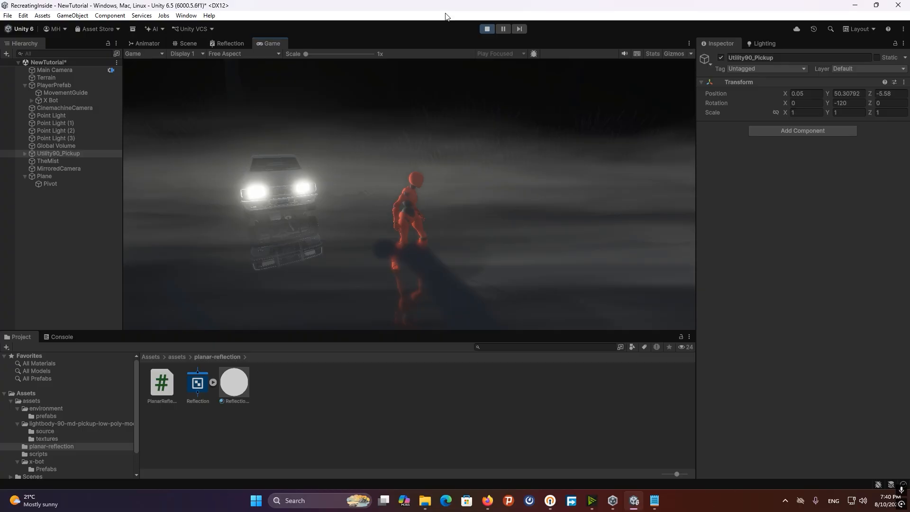
Lower the running scene's pickup to Y 49.997 and walk the player past it to check the reflections
left_click(185, 44)
right_click_drag(361, 123, 427, 174)
left_click_drag(443, 176, 441, 187)
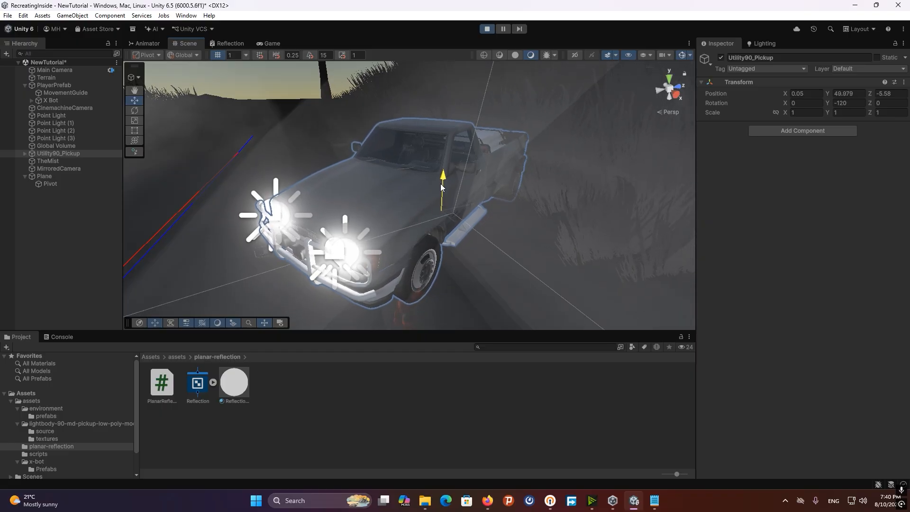
left_click(270, 41)
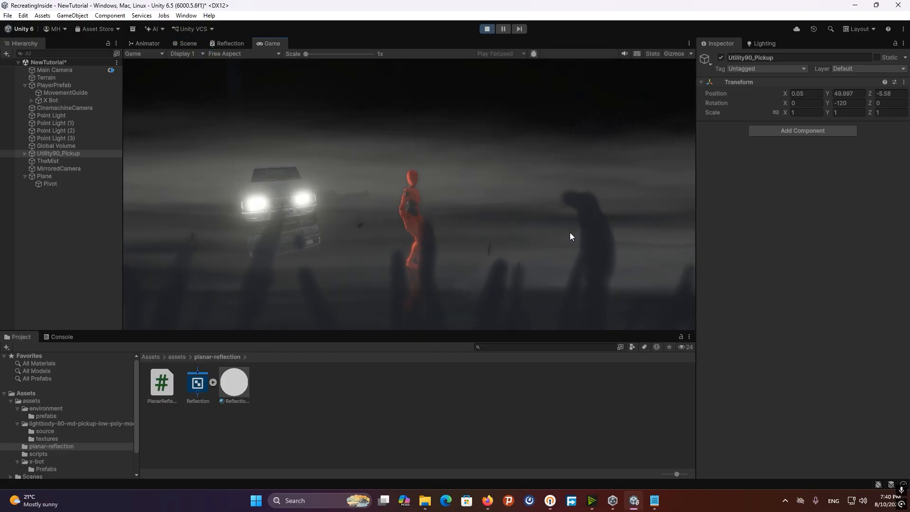
key("a")
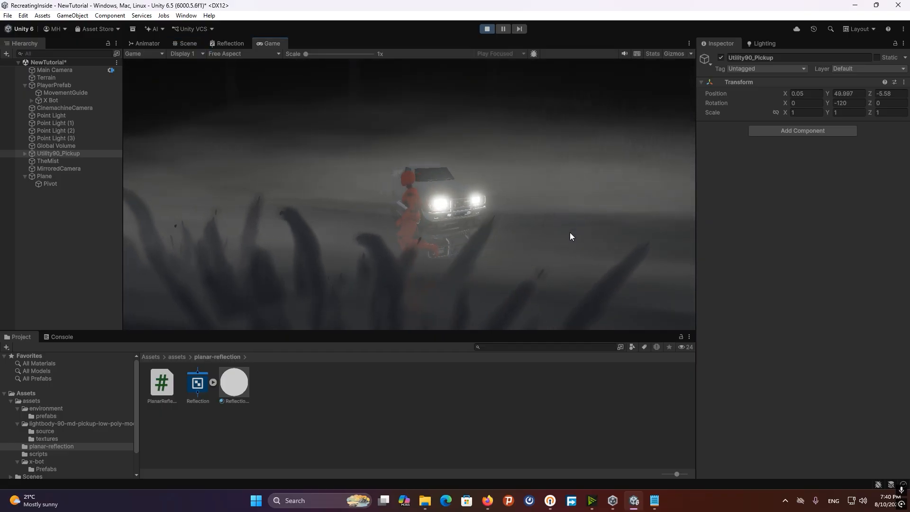
key("d")
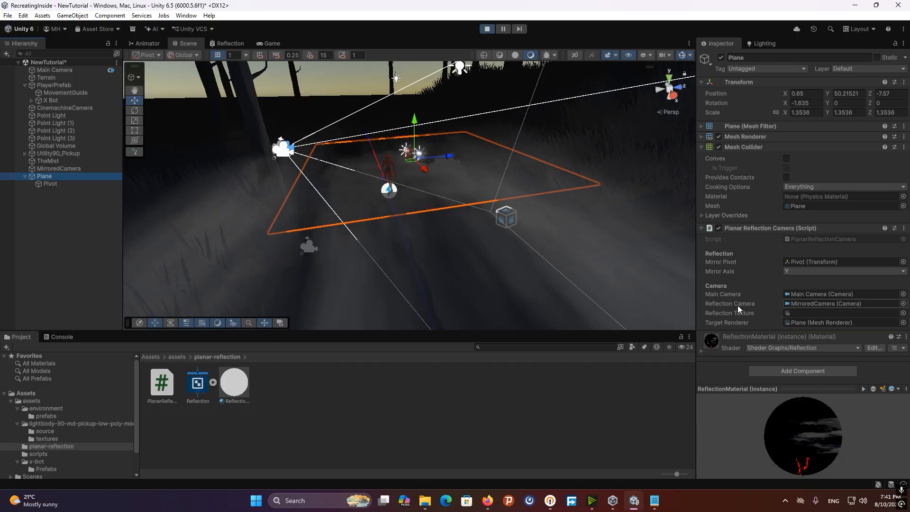
Inspect the render texture used by the plane's Planar Reflection Camera script, including its preview
double_click(800, 313)
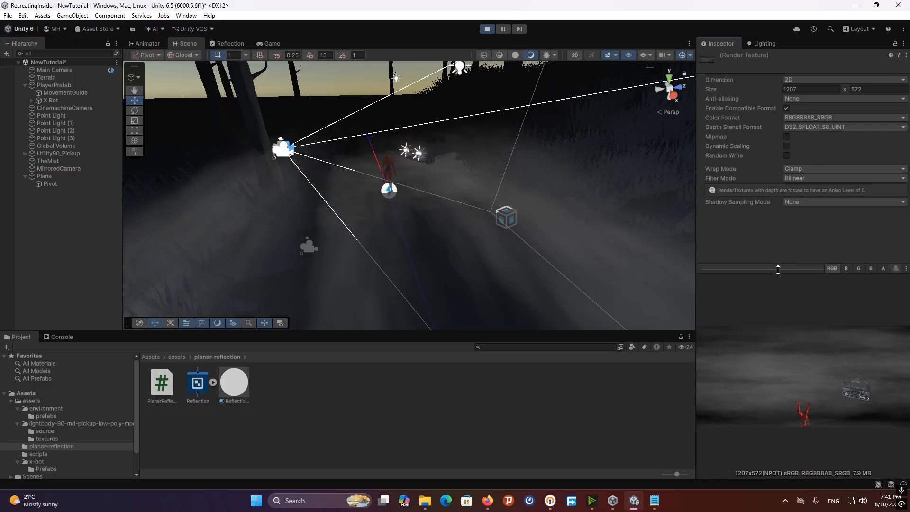
left_click_drag(777, 269, 780, 365)
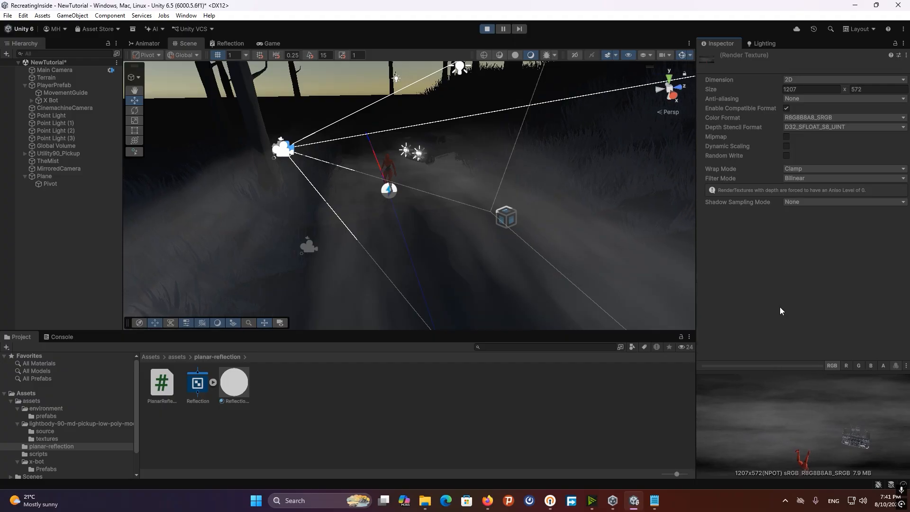
left_click(753, 42)
left_click(722, 43)
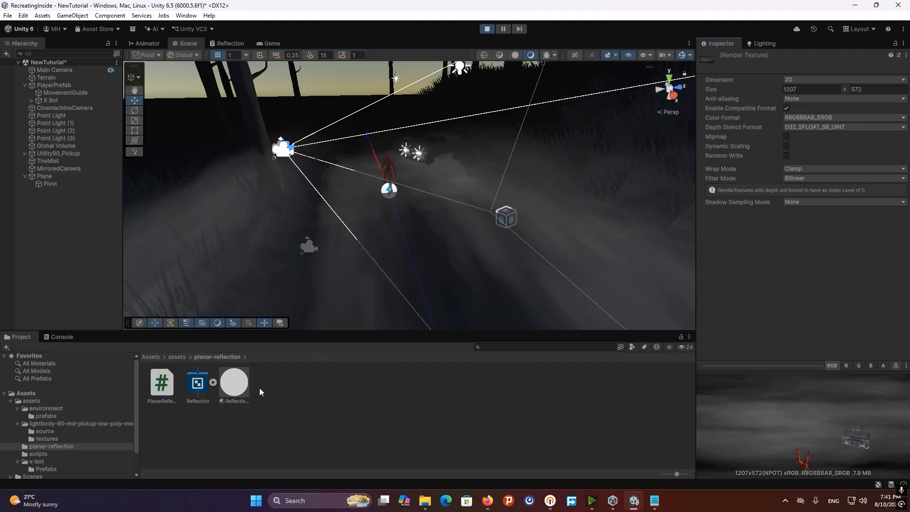
Review the Reflection shader, Pivot and Plane settings, check the running game's reflection, and leave play mode
left_click(198, 388)
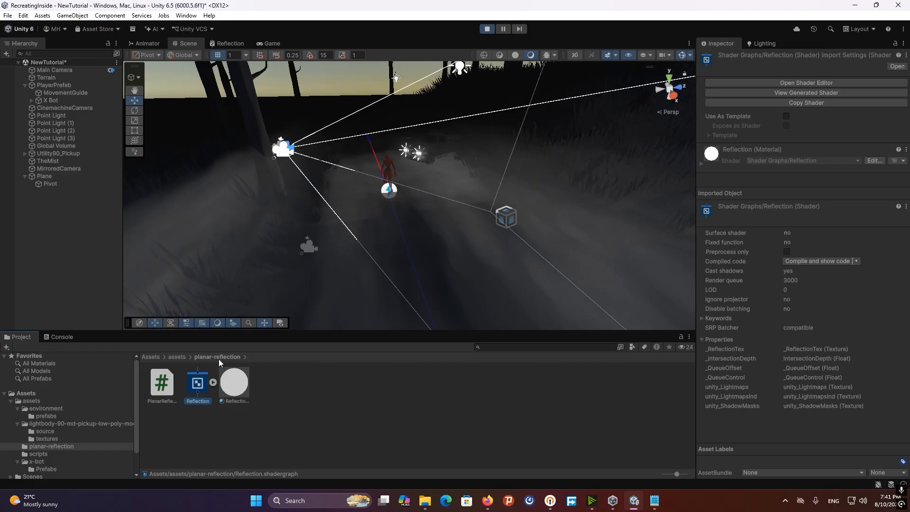
left_click(49, 184)
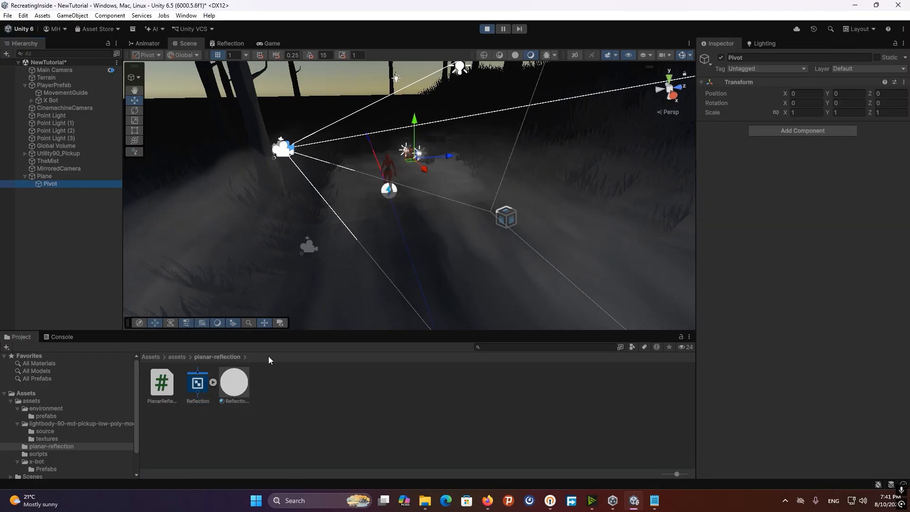
key("Up")
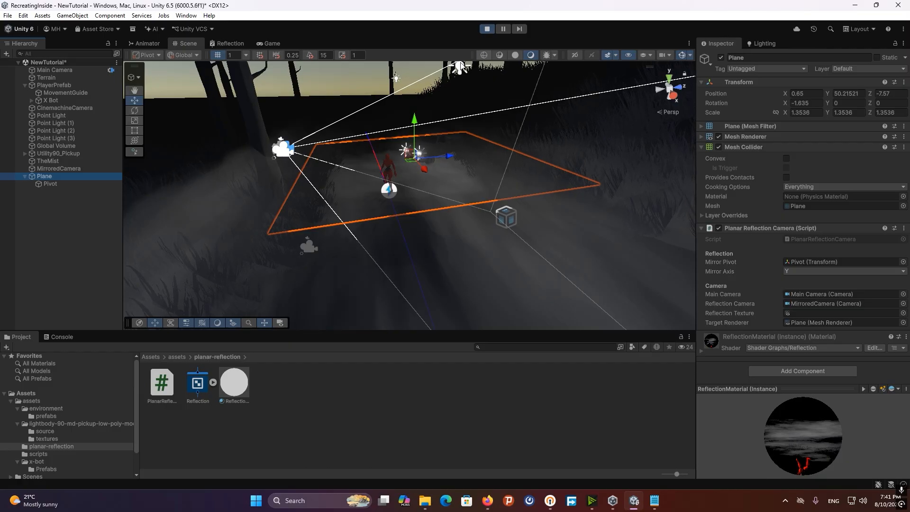
left_click(263, 44)
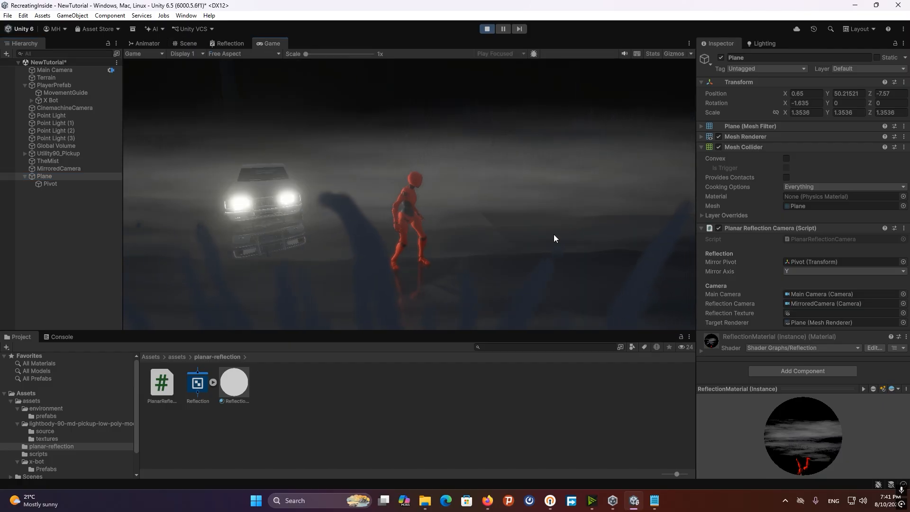
key("ctrl+p")
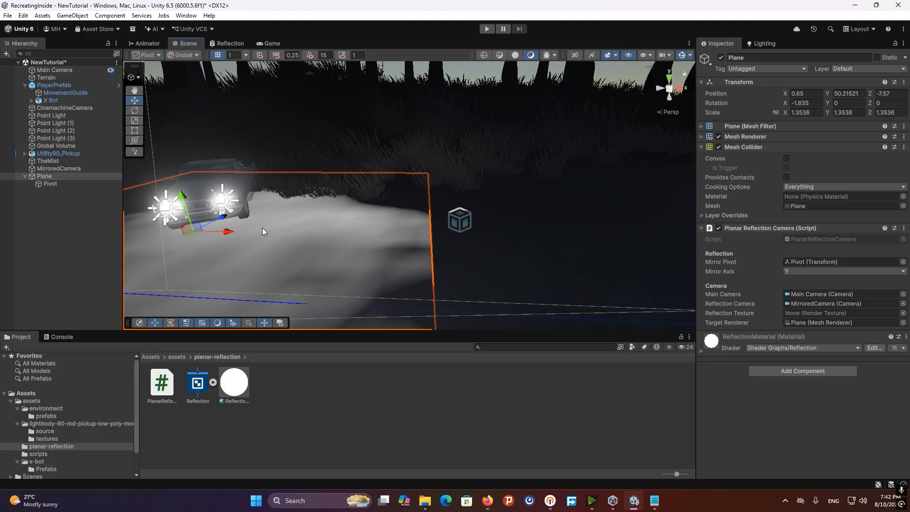
Place the tree-broken-3 prefab from the environment prefabs folder on the ground beside the lit patch
left_click(47, 409)
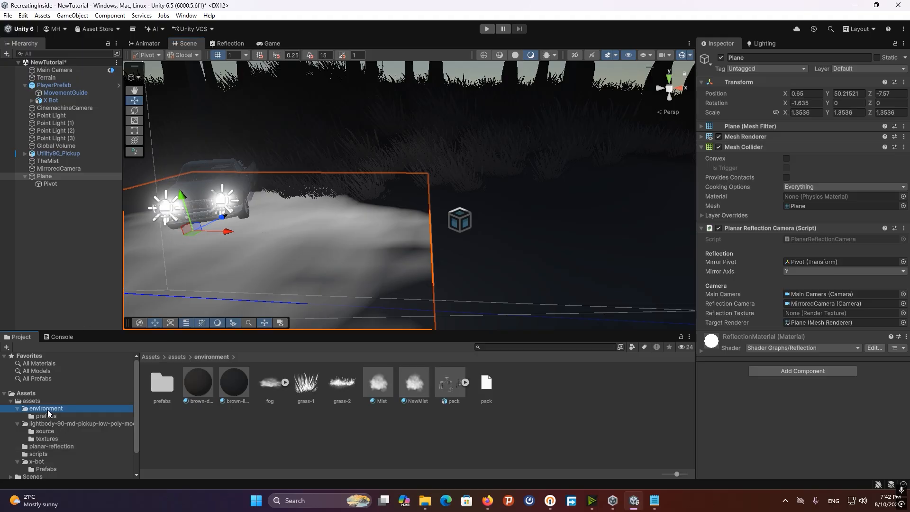
left_click(49, 416)
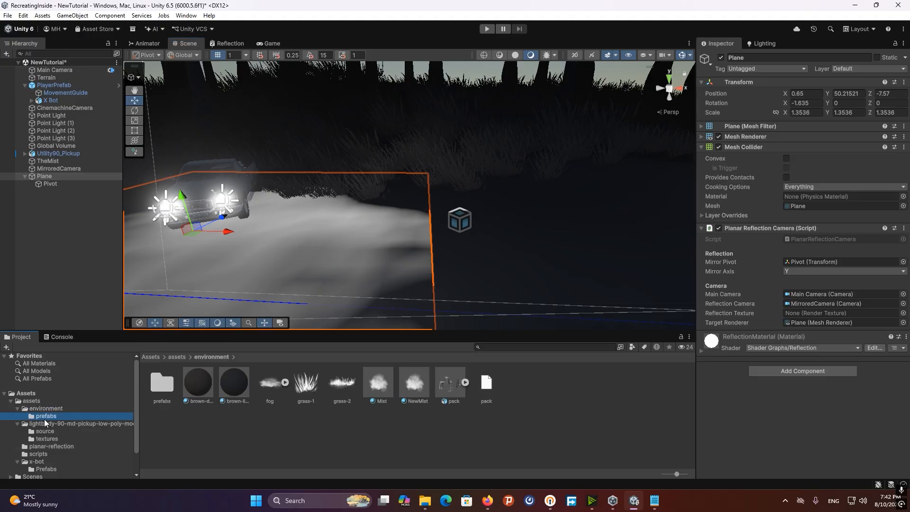
left_click(46, 425)
left_click(44, 446)
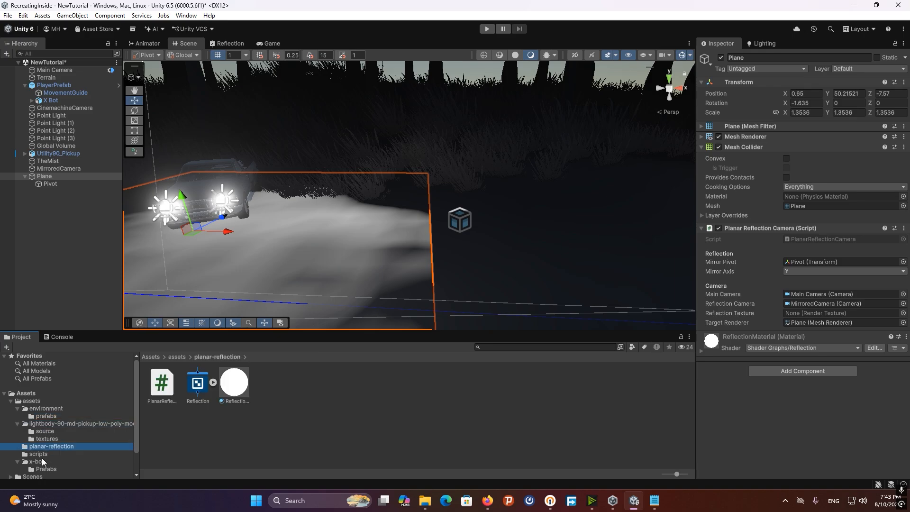
left_click(36, 410)
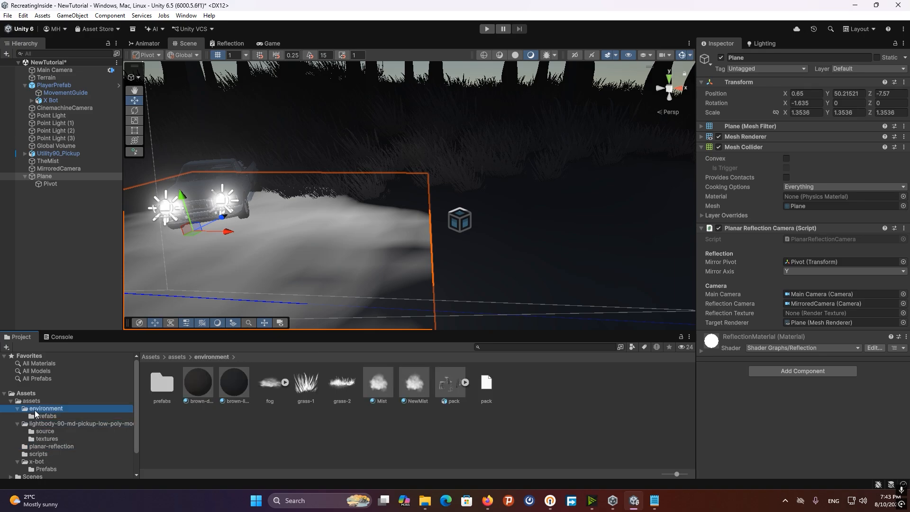
double_click(166, 391)
right_click_drag(251, 274, 383, 241)
left_click_drag(462, 272, 429, 277, "alt")
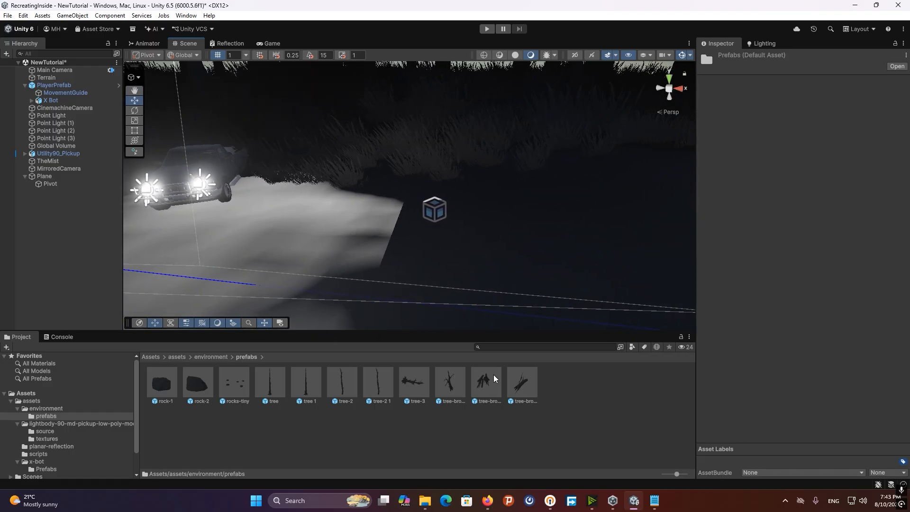
left_click_drag(526, 393, 325, 268)
left_click(136, 112)
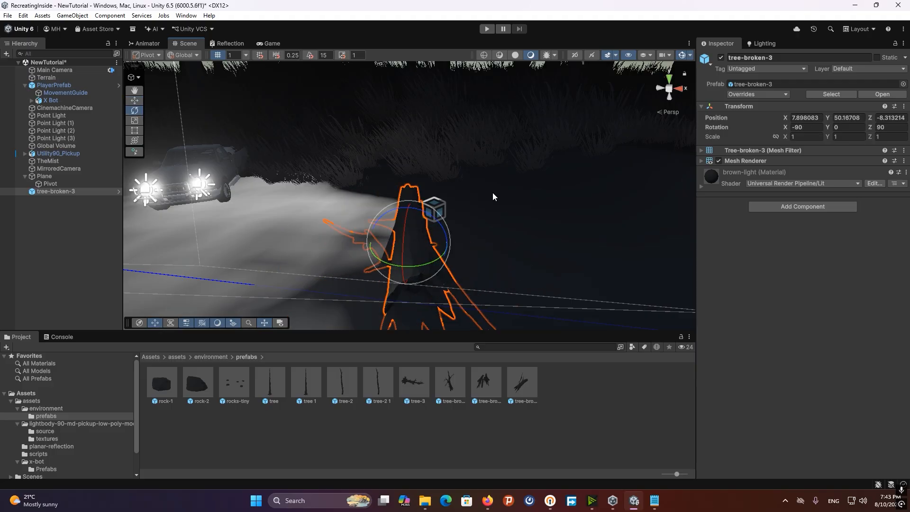
left_click(135, 101)
Add a Capsule Collider to the tree-broken-3 object
right_click_drag(223, 122, 712, 186)
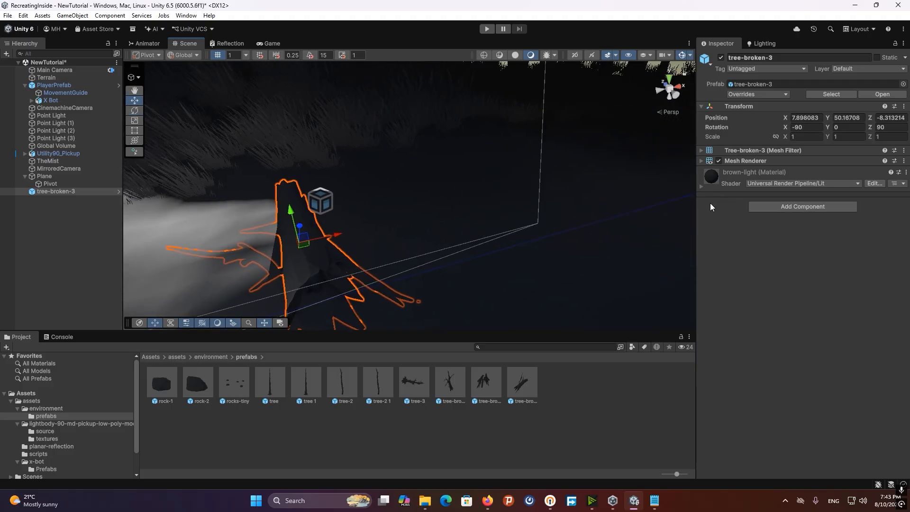
mouse_move(476, 178)
right_mouse_down()
mouse_move(505, 176)
mouse_move(493, 176)
right_mouse_up()
left_click(760, 206)
type("coll")
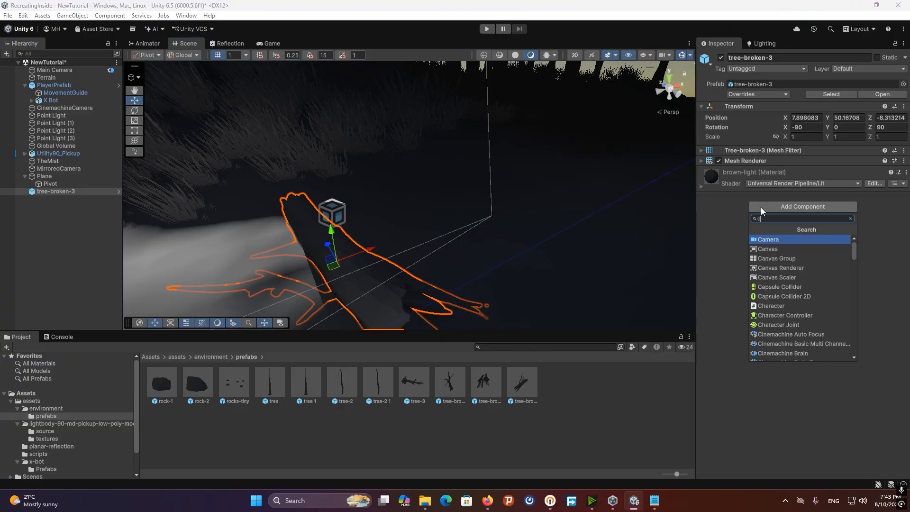
key("Down")
key("Down")
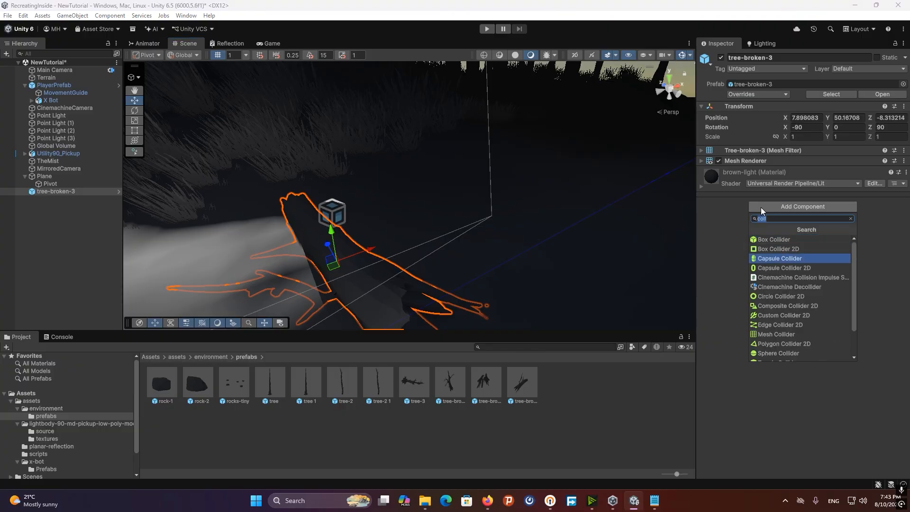
key("Return")
Set the tree's capsule collider to X-Axis direction, radius 0.46 and height 6.03, and make it a trigger
right_click_drag(442, 141, 412, 174)
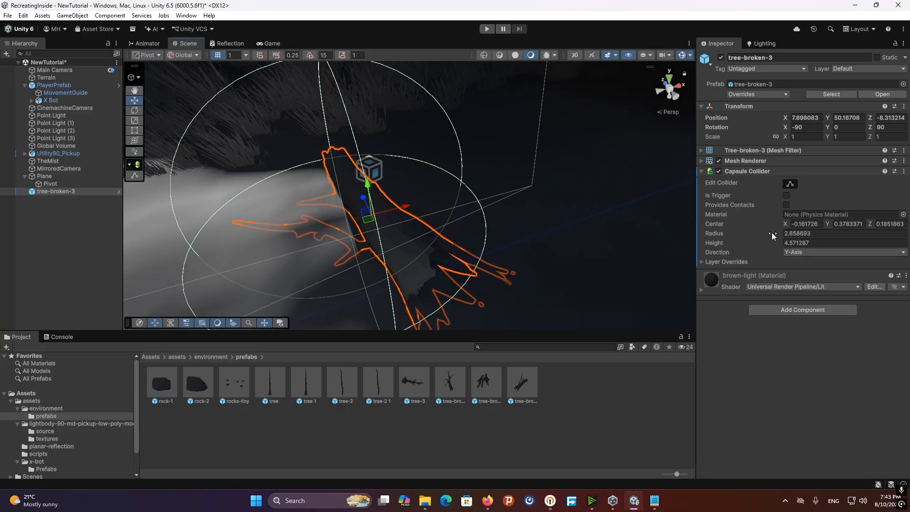
left_click_drag(771, 233, 750, 244)
left_click(790, 254)
left_click(805, 260)
left_click_drag(752, 235, 781, 241)
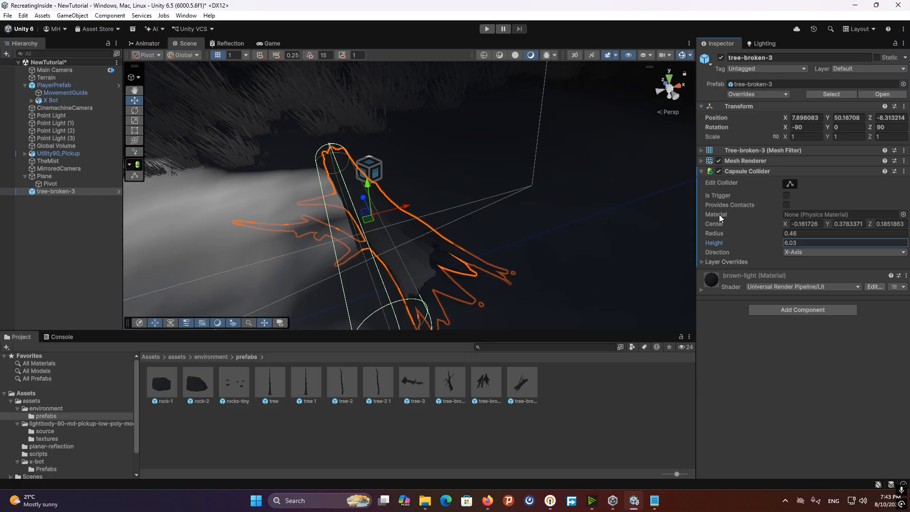
left_click(786, 195)
Attach the Stumble Wood script to the tree-broken-3 object
mouse_move(553, 179)
right_mouse_down()
mouse_move(518, 175)
mouse_move(559, 183)
right_mouse_up()
key("a")
key("a")
key("d")
left_click(783, 310)
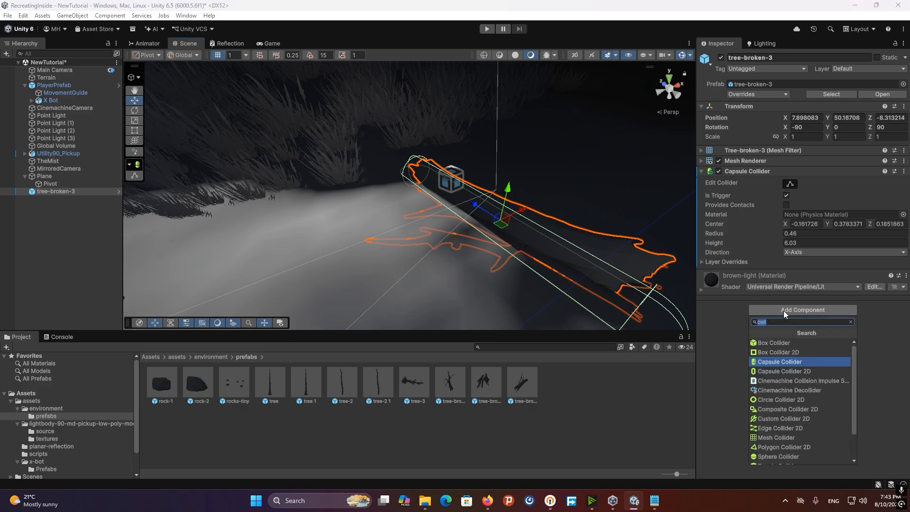
type("Stu")
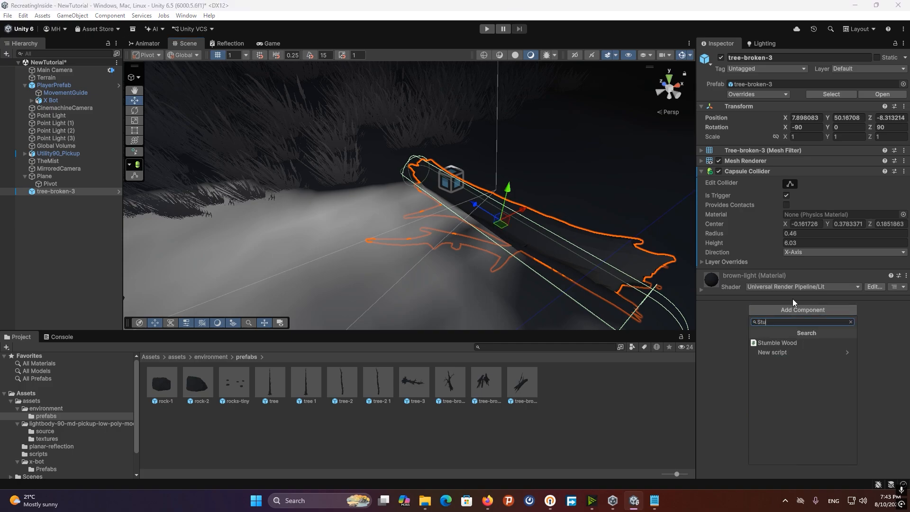
key("Down")
key("Return")
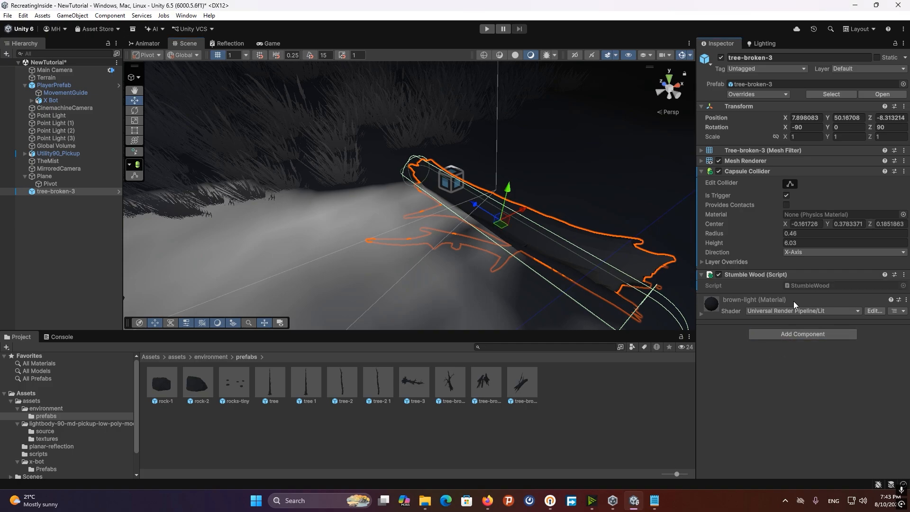
Locate the StumbleWood script in the project, open its code, and examine the line that sets the Animator's Stumble trigger
right_click(750, 279)
left_click(726, 365)
left_click(793, 287)
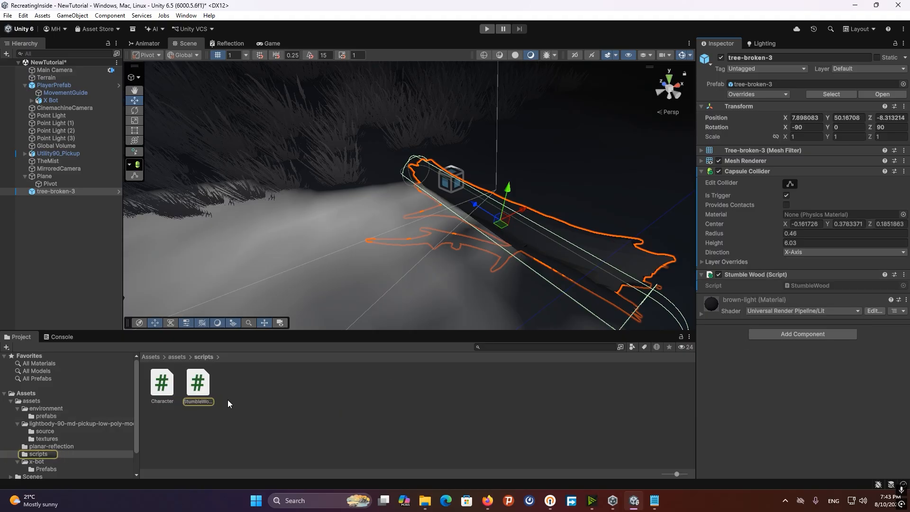
left_click(16, 424)
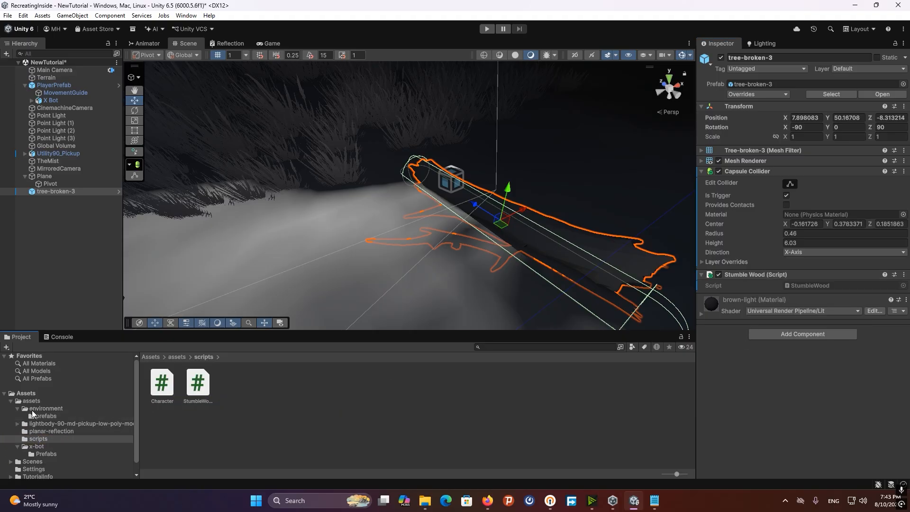
left_click(17, 409)
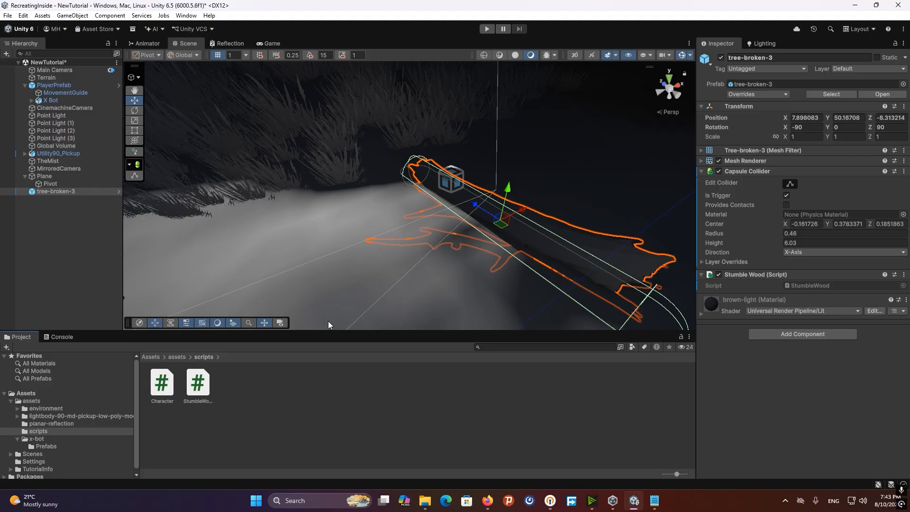
right_click(743, 274)
left_click(772, 397)
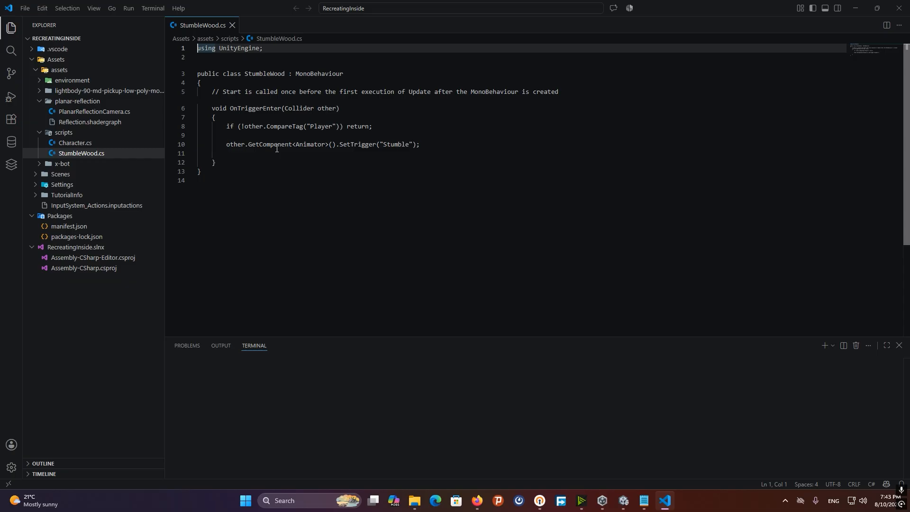
left_click_drag(227, 144, 426, 146)
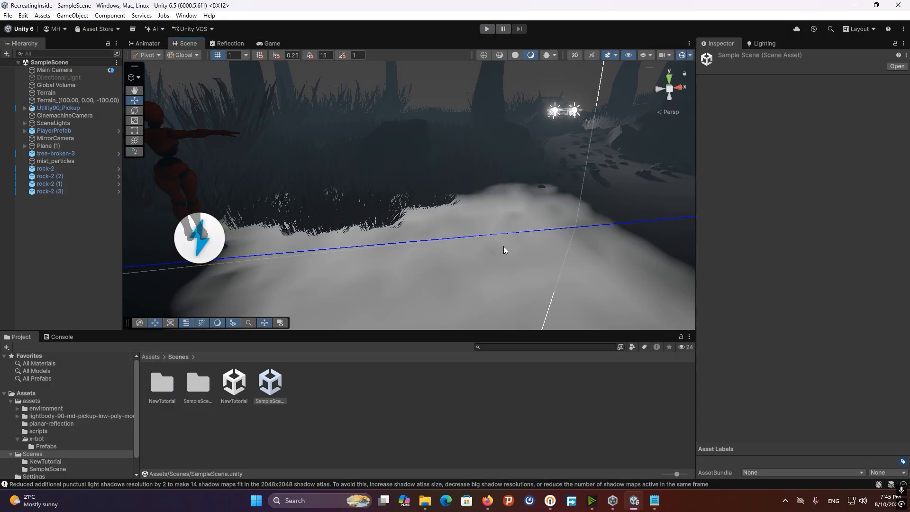
Look over the foggy path and mist particles in SampleScene, and browse to the planar-reflection asset folder
right_click_drag(503, 250, 484, 218)
left_click(436, 241)
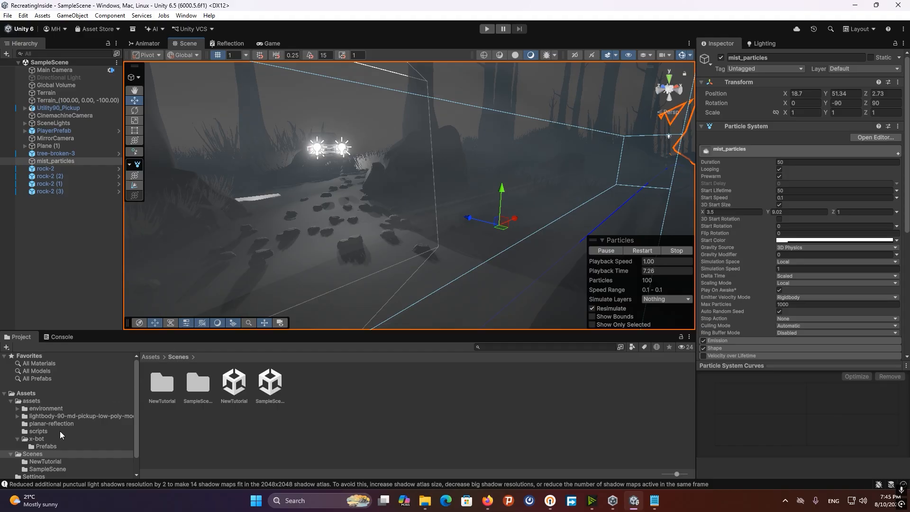
right_click_drag(469, 225, 436, 231)
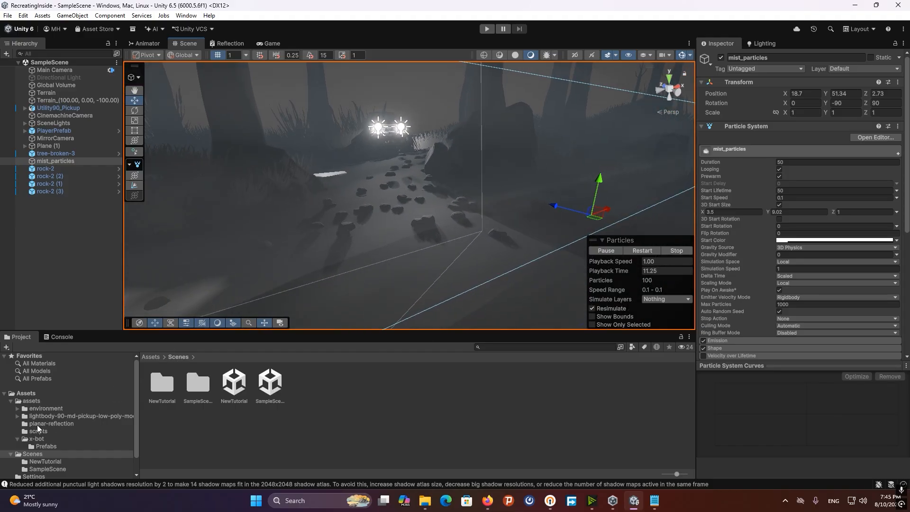
left_click(48, 416)
left_click(52, 423)
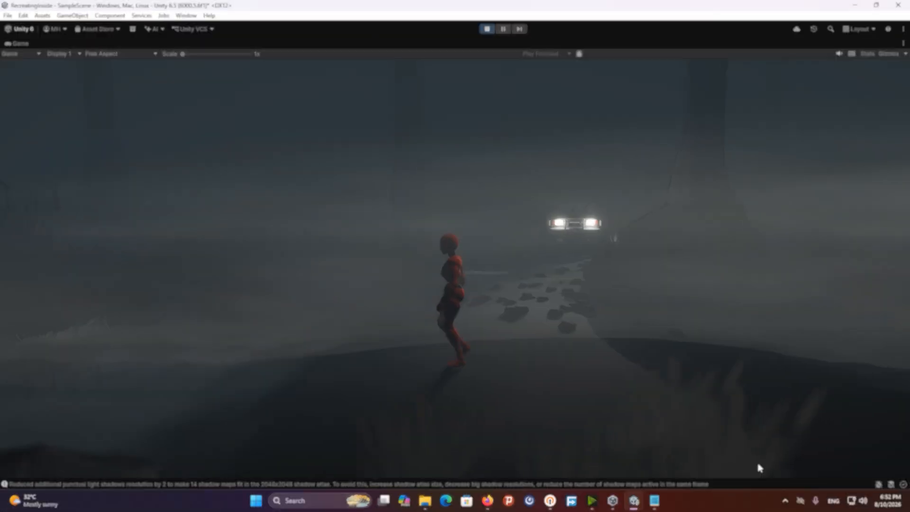